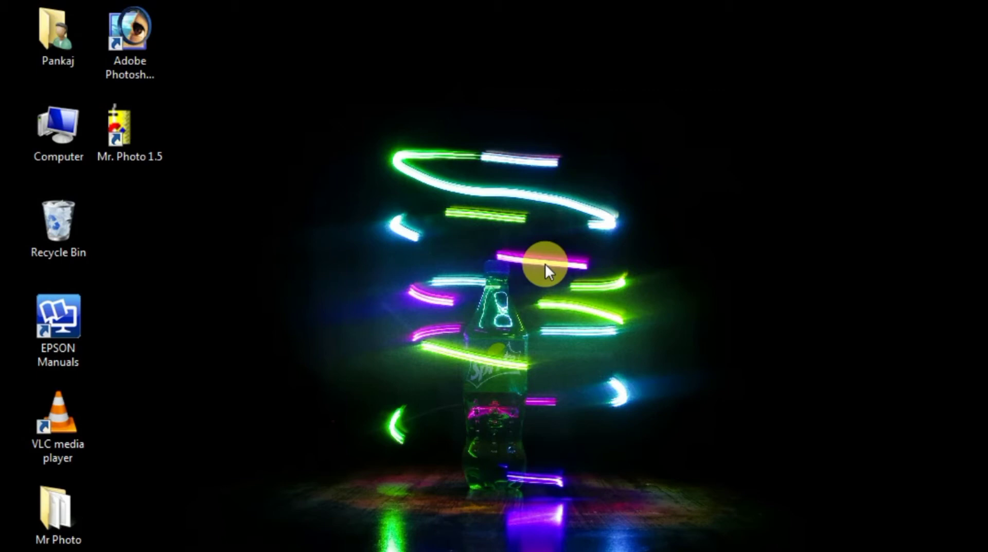
# Launch Microsoft Word by running the winword command
pyautogui.press('super+r')
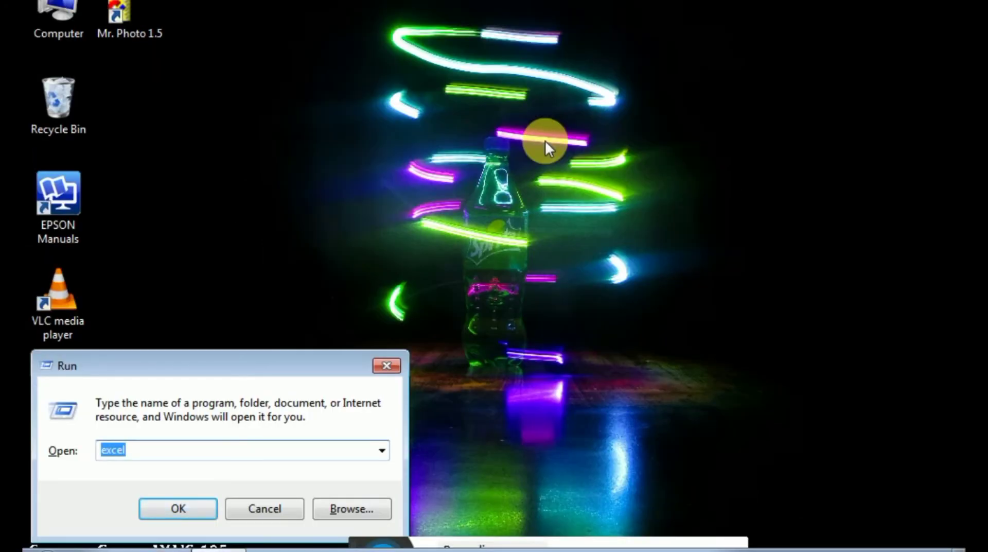
pyautogui.write('winword')
pyautogui.press('Return')
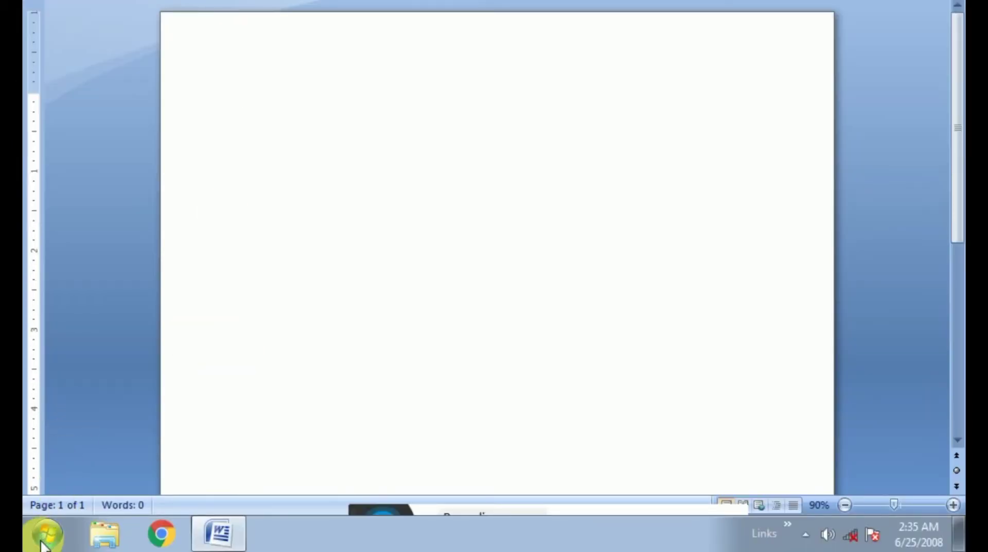
# Examine where Microsoft Office Word 2007 is listed among the installed programs, and return to the blank document
pyautogui.click(45, 536)
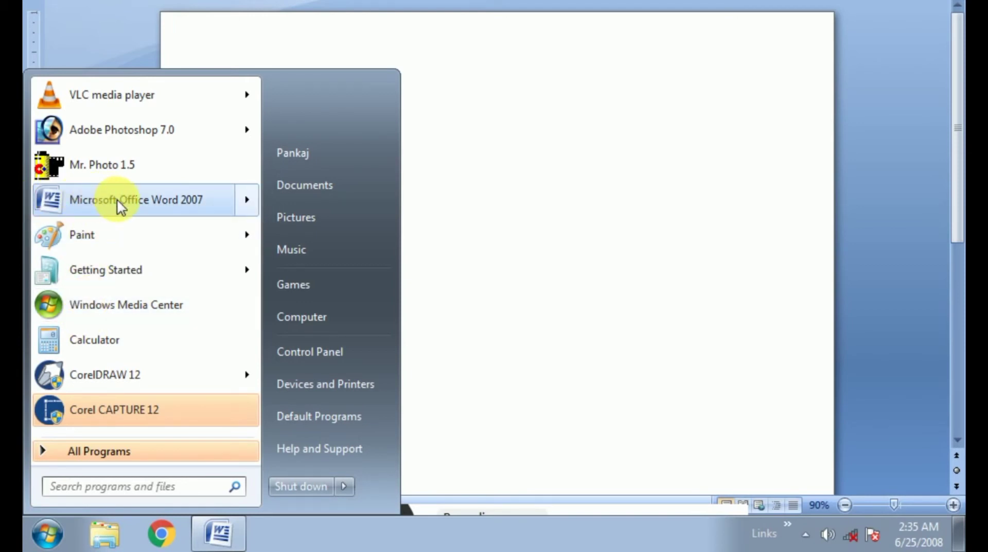
pyautogui.moveTo(116, 199)
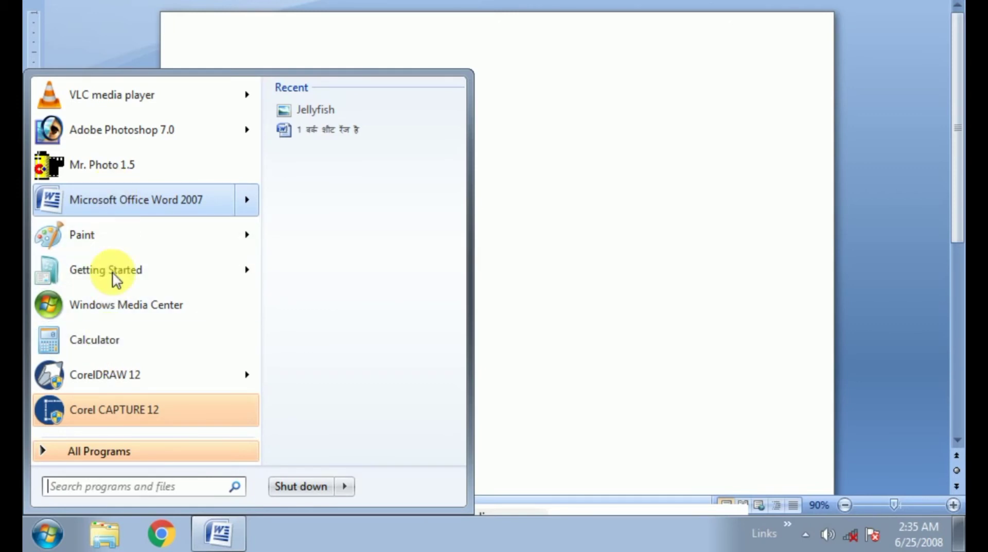
pyautogui.click(96, 452)
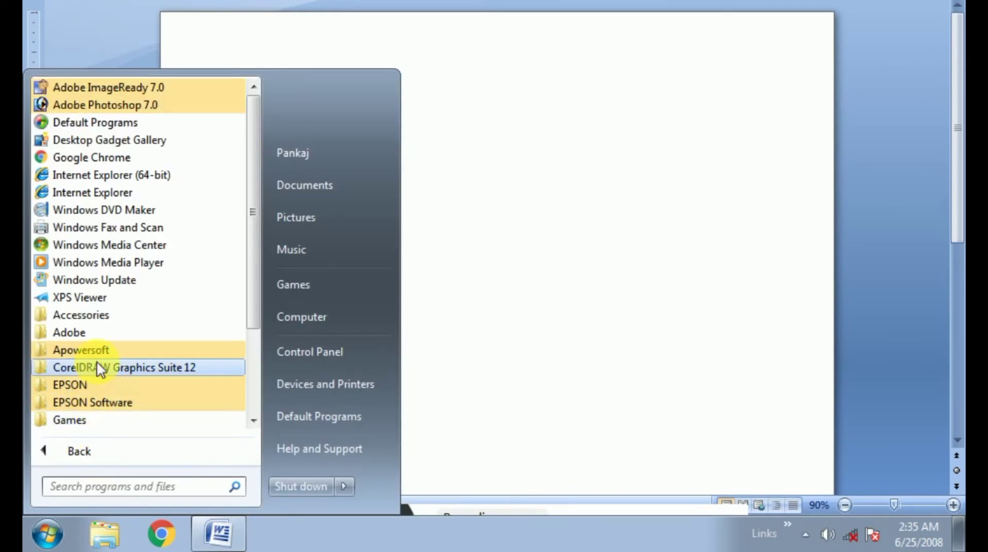
pyautogui.scroll(-1, 97, 362)
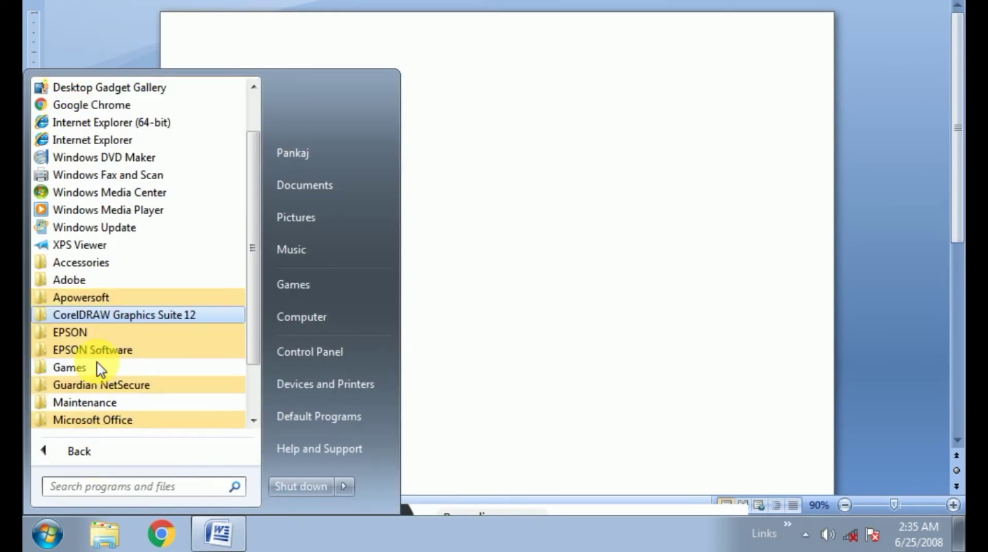
pyautogui.click(76, 420)
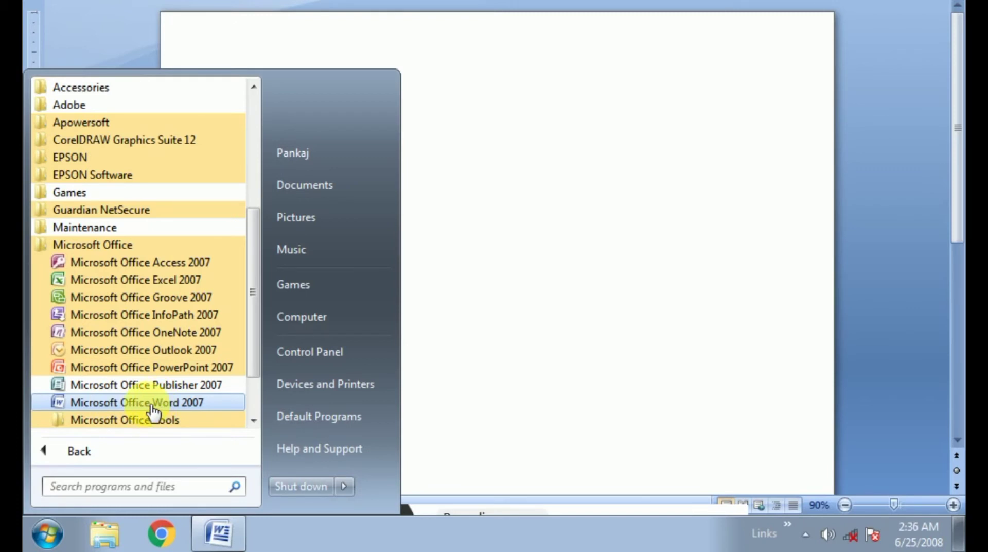
pyautogui.click(510, 206)
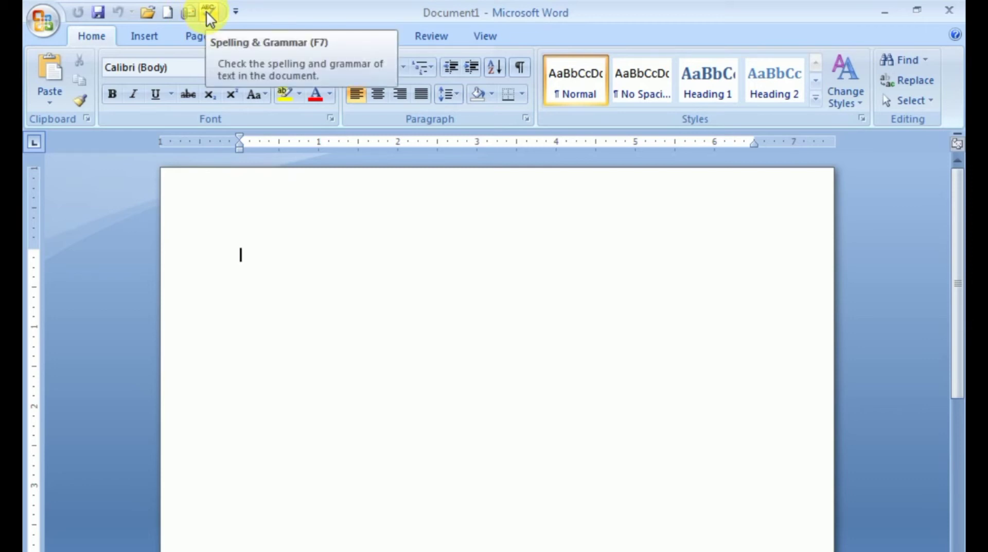
# Examine the Quick Access Toolbar options and the Insert, Page Layout, References, Mailings, Review and View commands
pyautogui.click(235, 11)
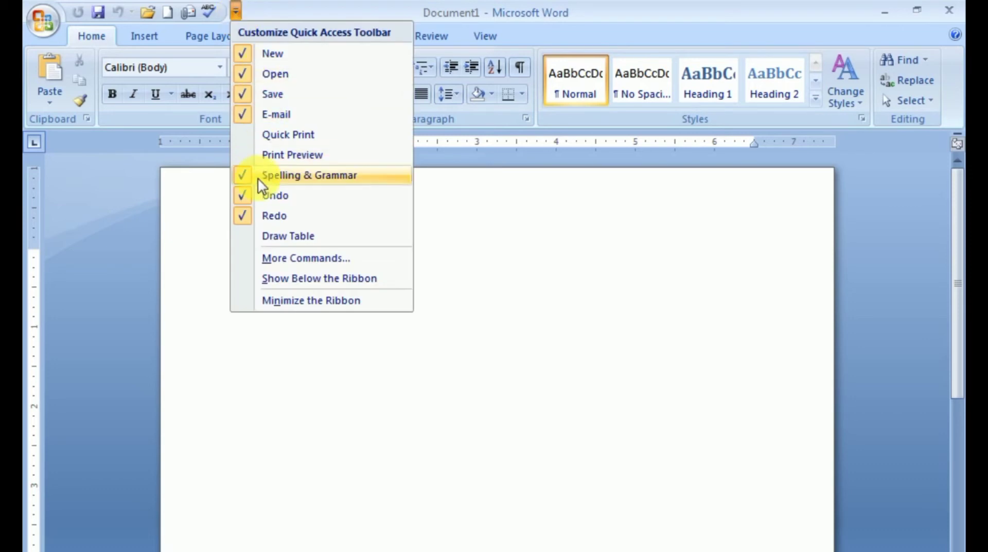
pyautogui.click(235, 12)
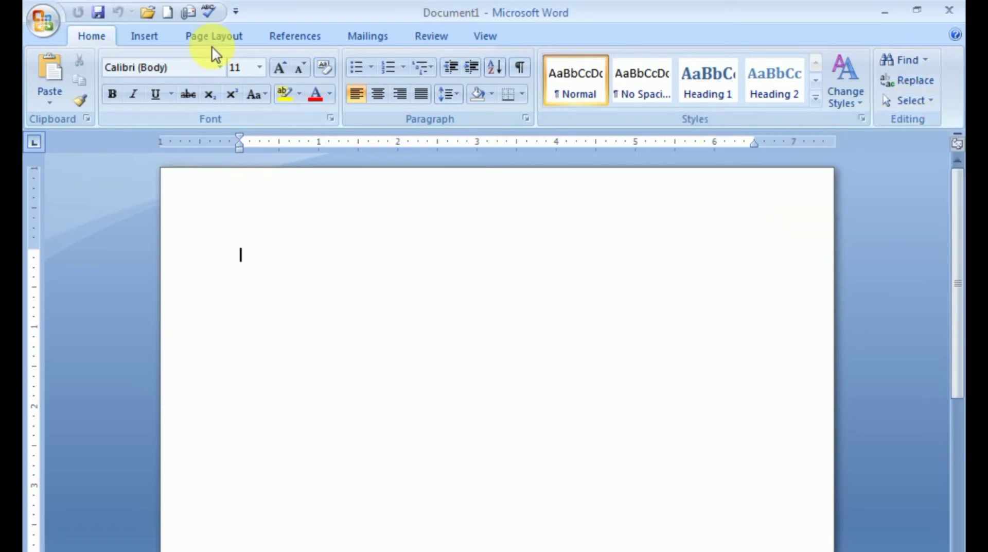
pyautogui.click(153, 35)
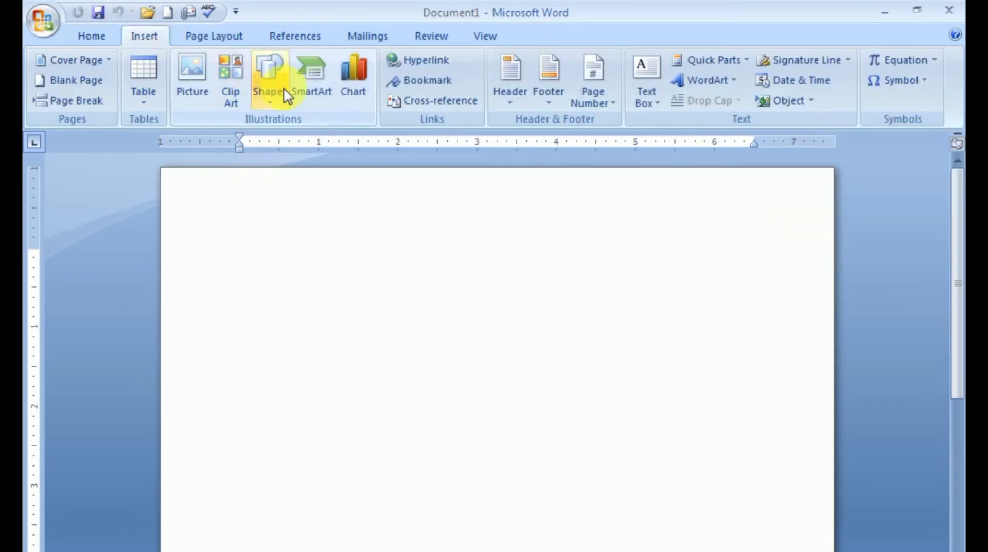
pyautogui.click(201, 44)
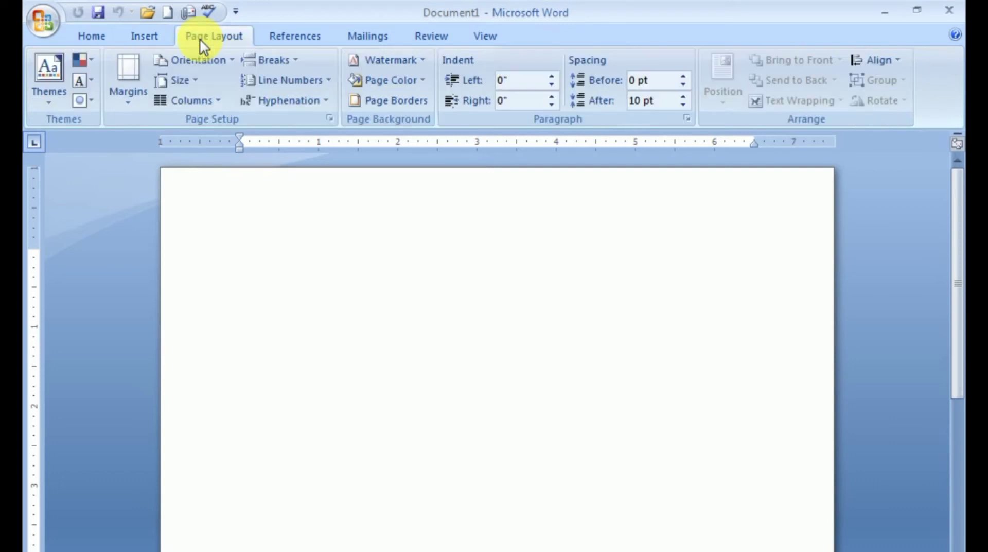
pyautogui.click(289, 40)
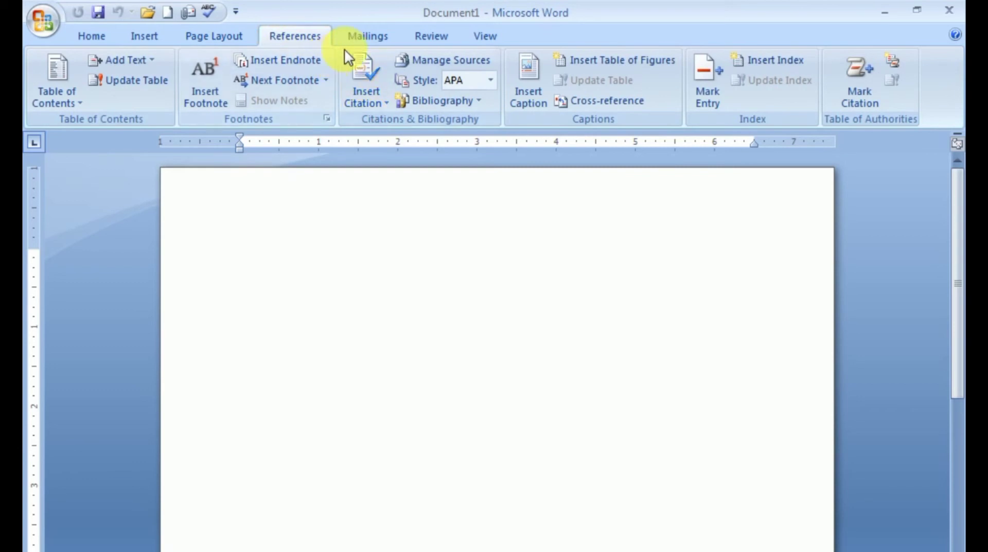
pyautogui.click(361, 34)
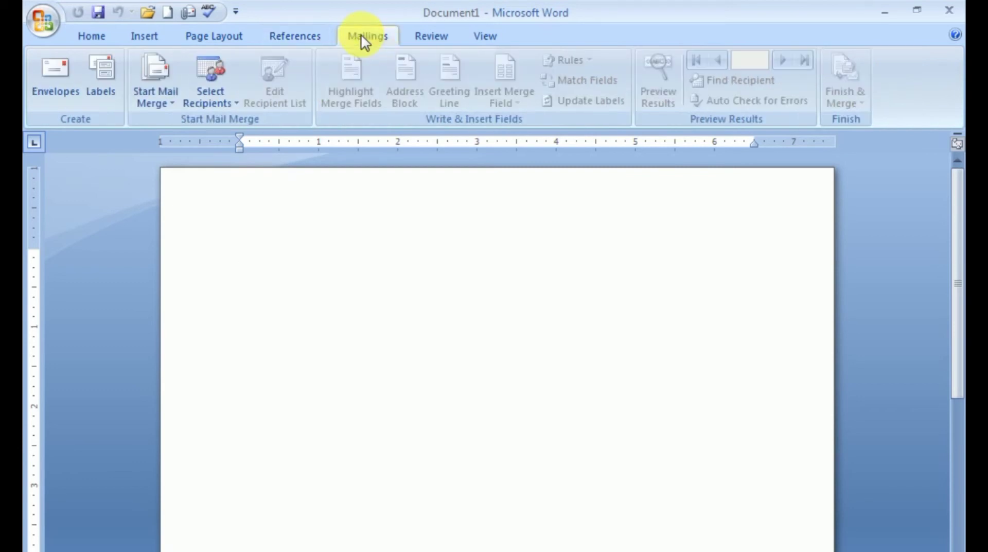
pyautogui.click(422, 35)
pyautogui.click(486, 36)
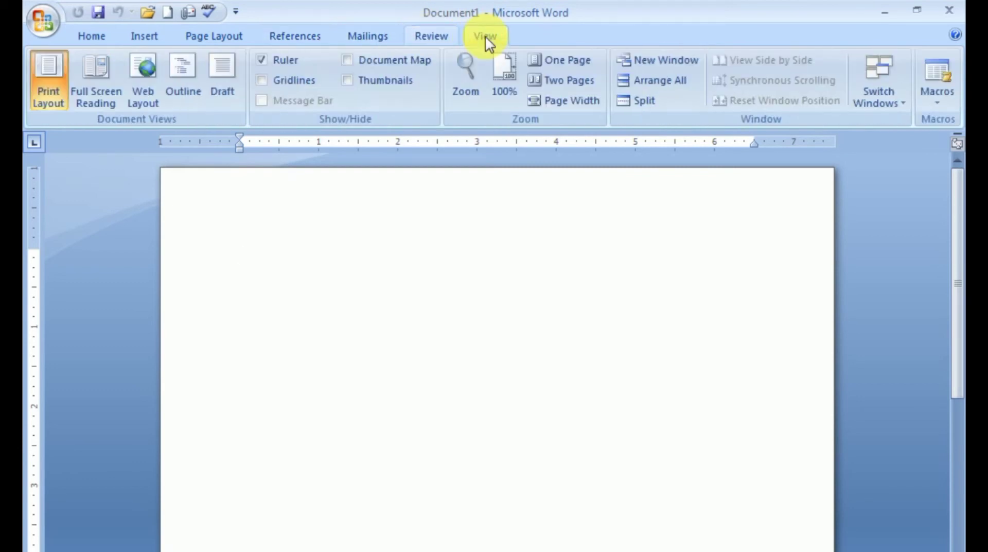
pyautogui.click(92, 36)
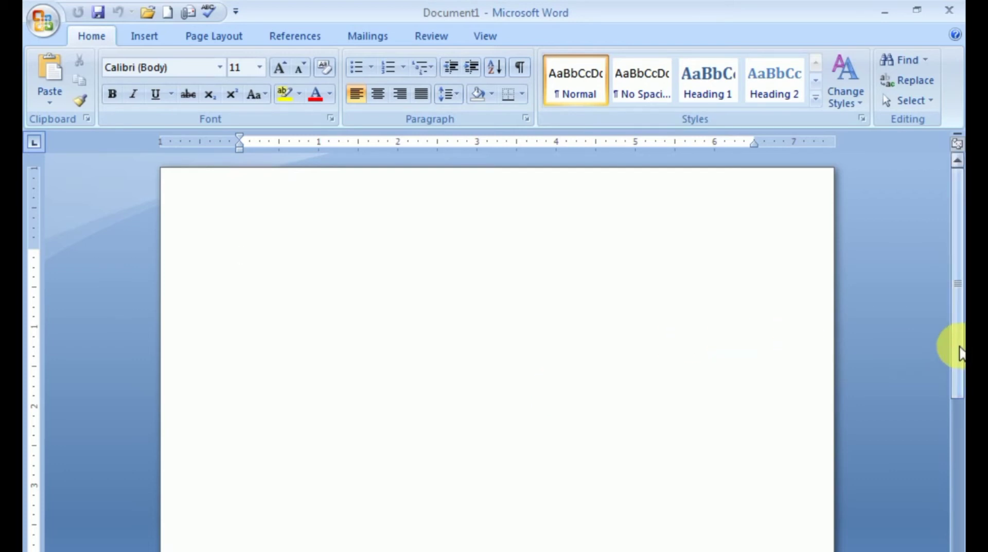
pyautogui.moveTo(960, 347); pyautogui.dragTo(964, 411)
pyautogui.moveTo(957, 236); pyautogui.dragTo(955, 143)
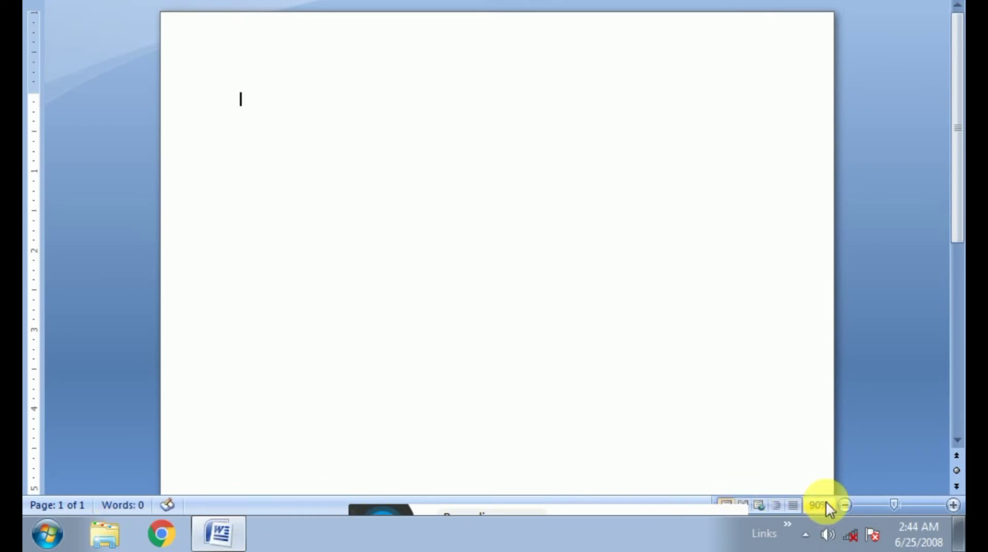
pyautogui.moveTo(708, 517)
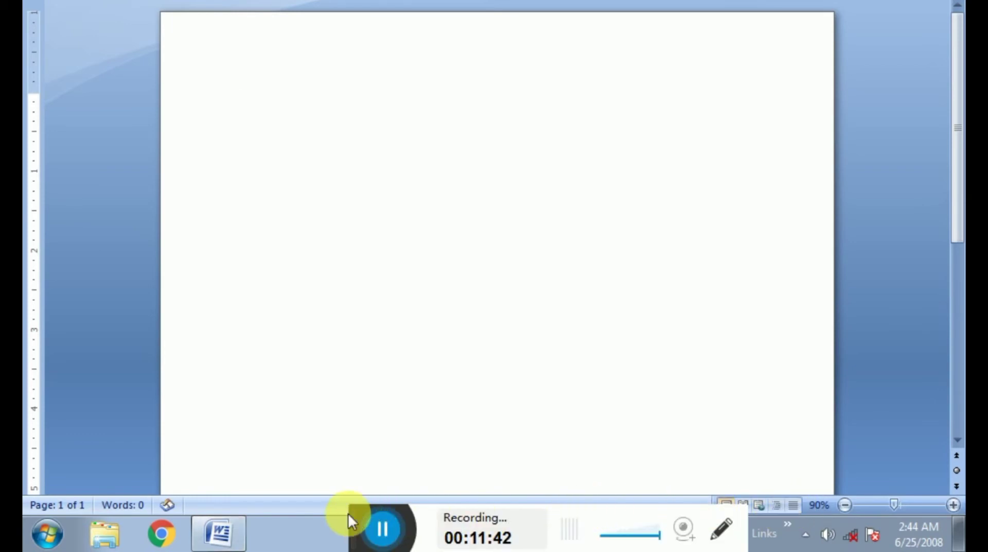
pyautogui.moveTo(358, 518); pyautogui.dragTo(306, 519)
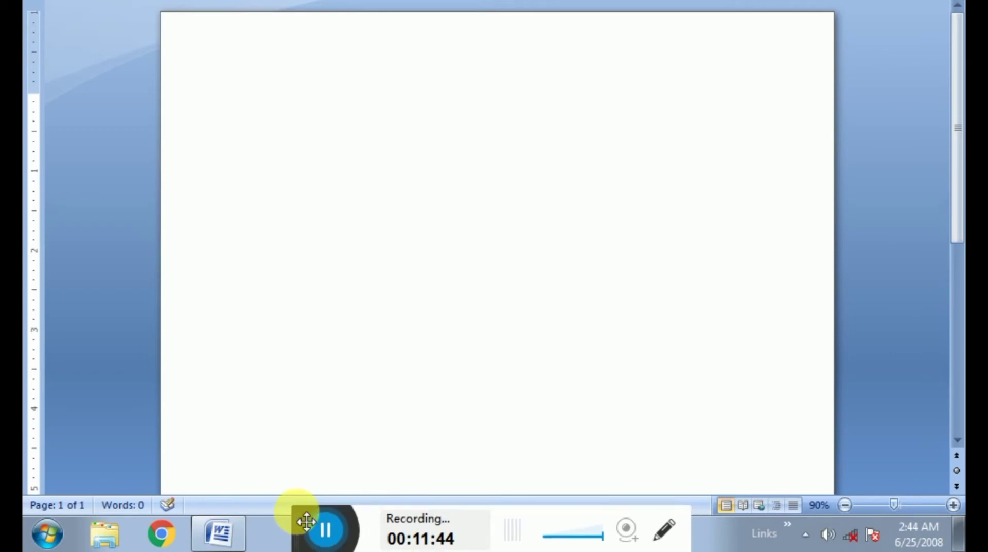
pyautogui.click(713, 412)
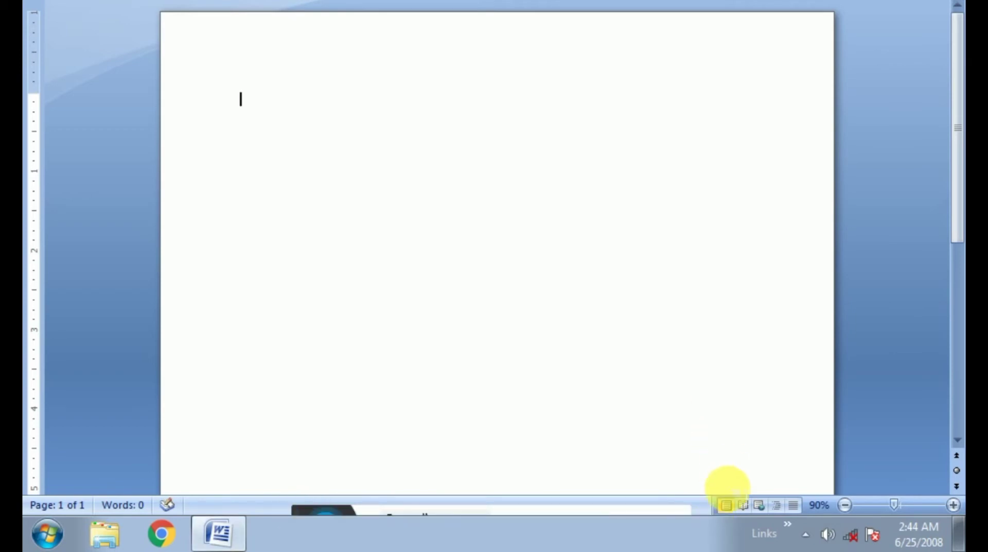
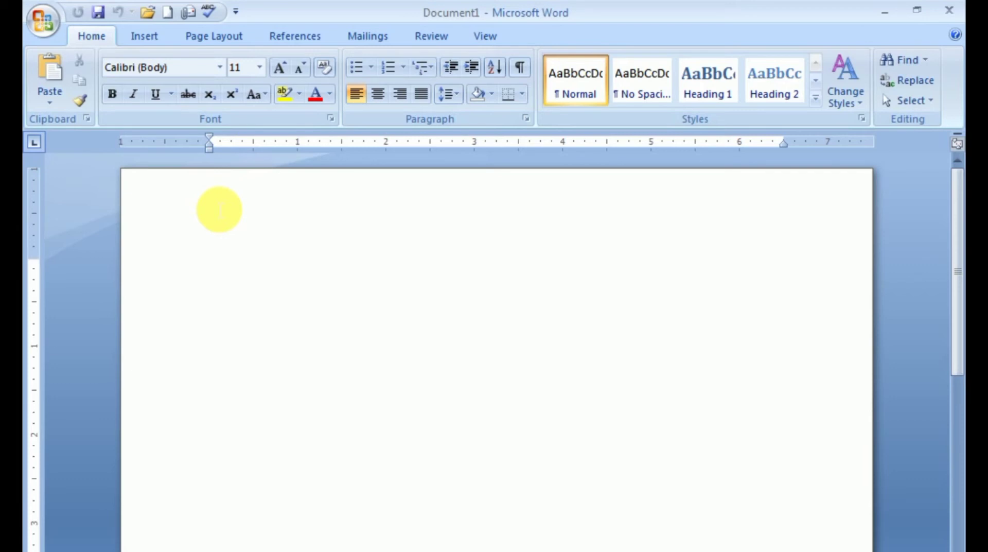
# Enter the sentence "This is my pen" on the first line of the blank document
pyautogui.write('th')
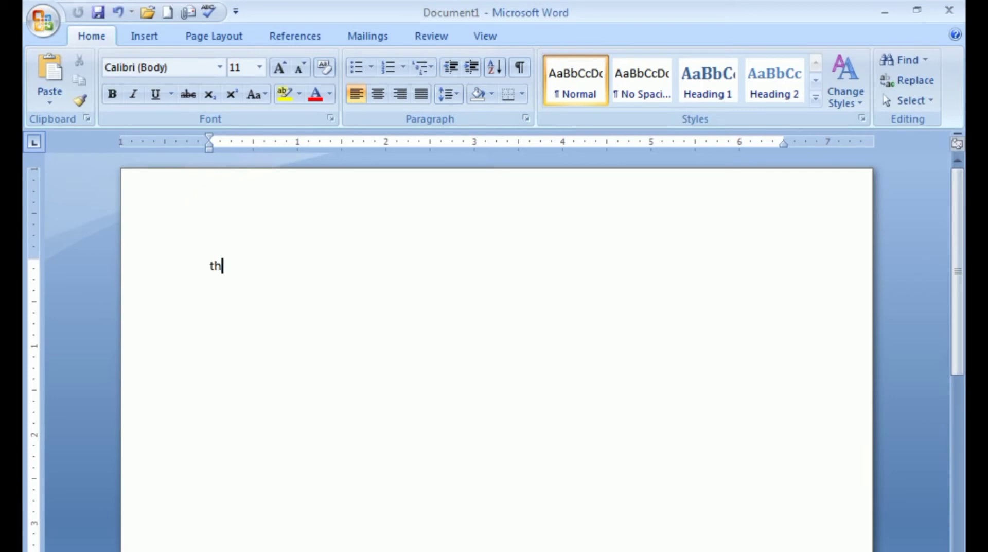
pyautogui.write('is is my pen')
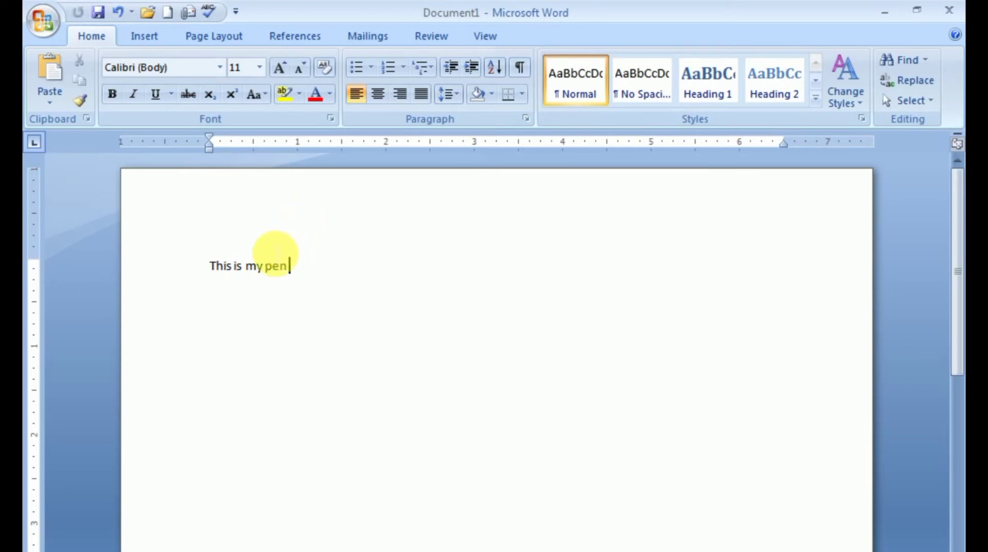
pyautogui.moveTo(231, 272)
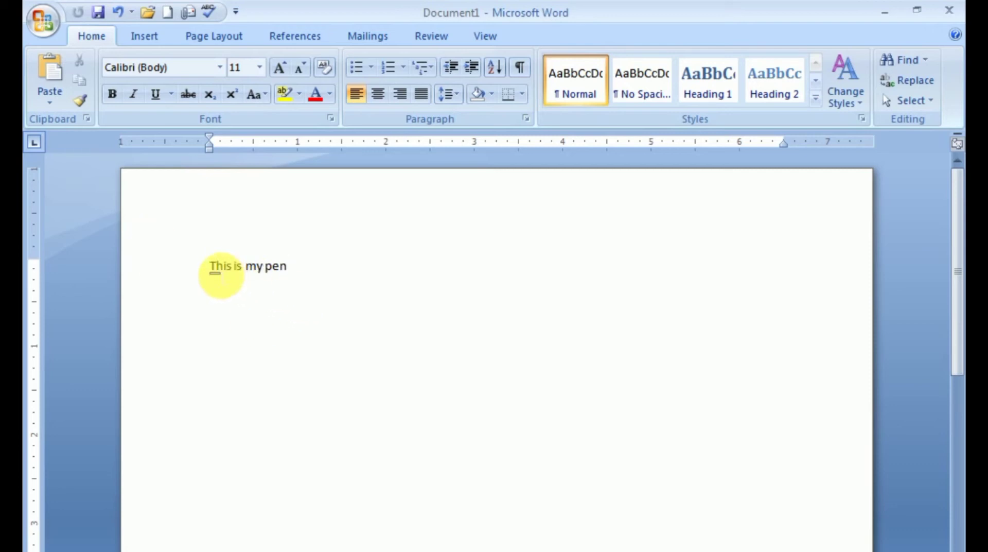
# Delete the whole sample sentence "This is my pen" from the first line
pyautogui.press('BackSpace')
pyautogui.press('BackSpace')
pyautogui.press('BackSpace')
pyautogui.press('BackSpace')
pyautogui.press('BackSpace')
pyautogui.press('BackSpace')
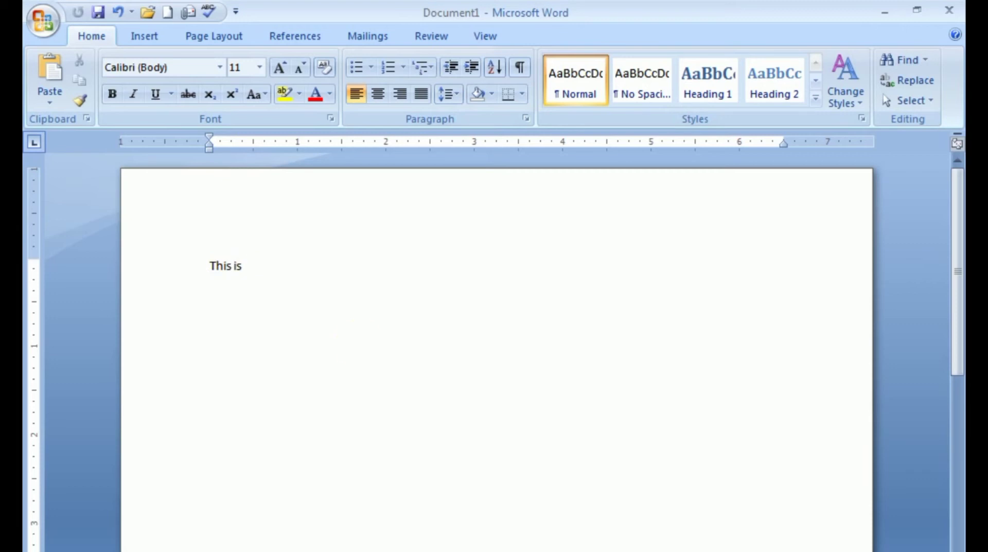
pyautogui.press('BackSpace')
pyautogui.press('BackSpace')
pyautogui.press('BackSpace')
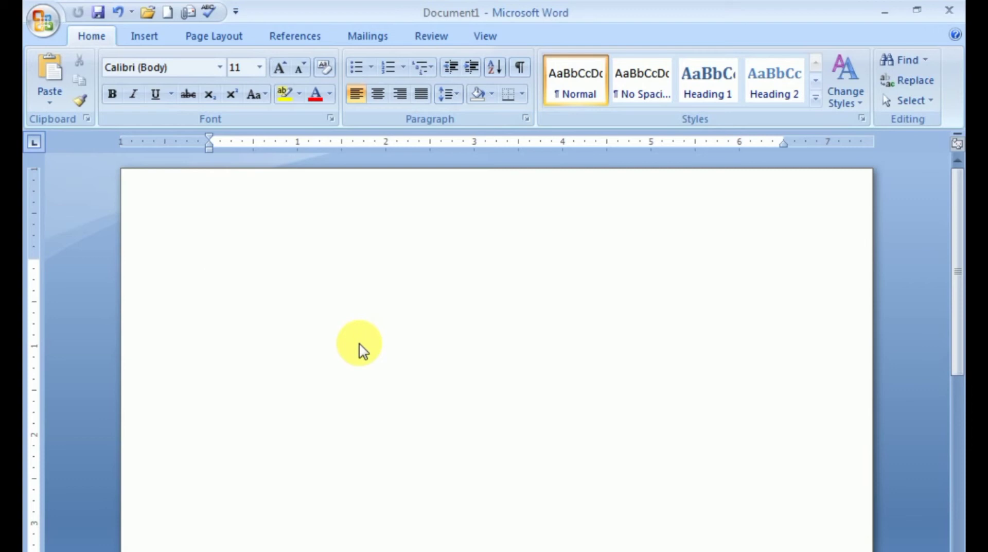
# Enter the word "This" at the start of the empty page and erase it again
pyautogui.write('Thi')
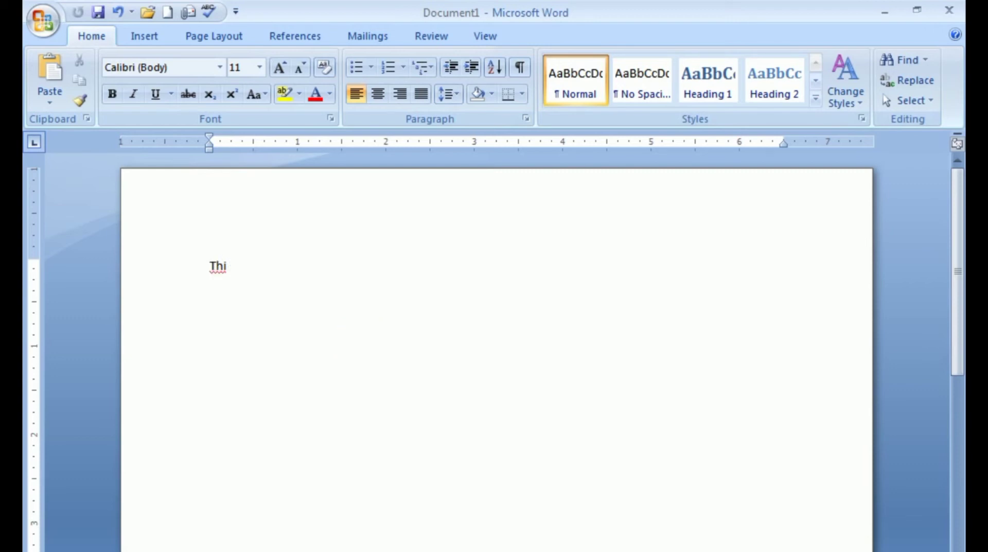
pyautogui.write('s')
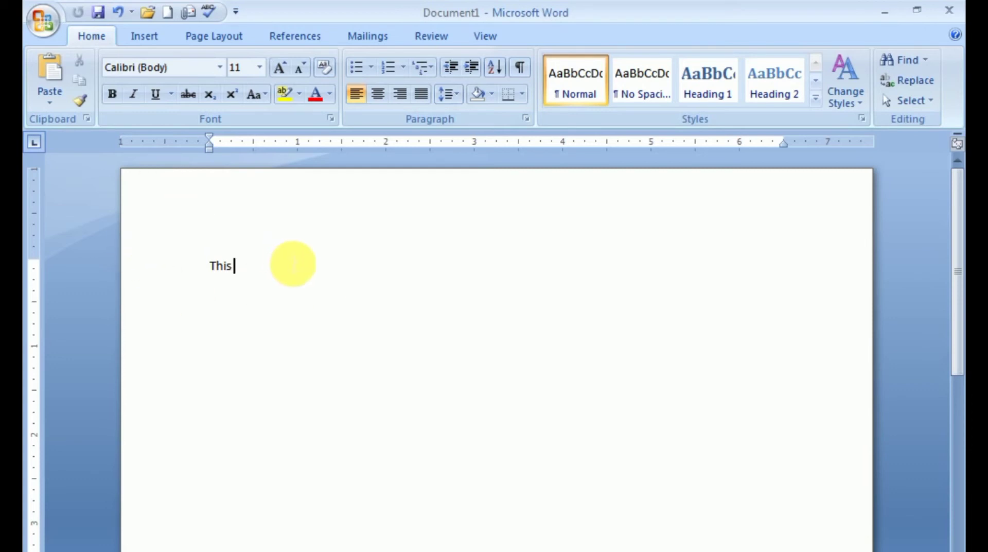
pyautogui.press('BackSpace')
pyautogui.press('BackSpace')
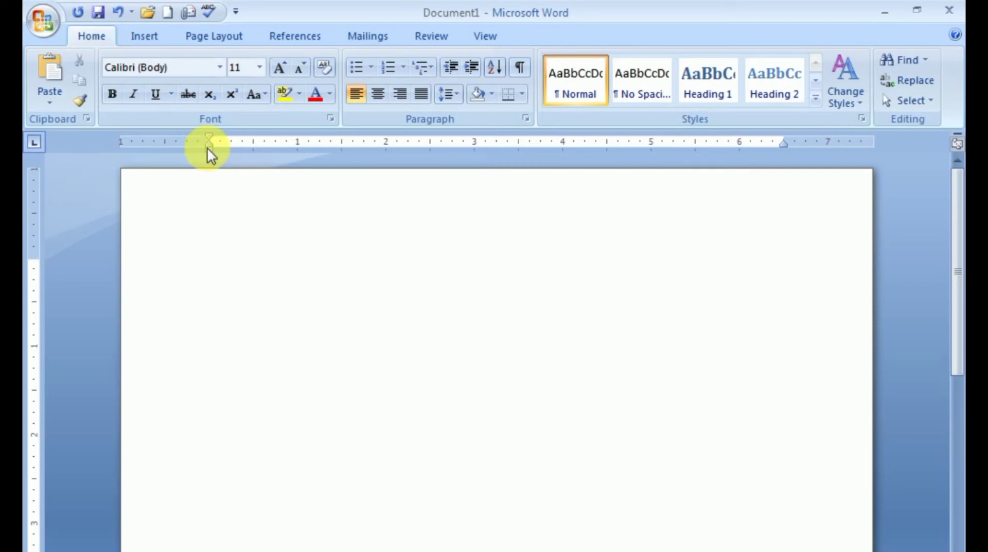
# Shift the paragraph's left indent about 0.75 inch into the left margin, and enter and erase "hgfh" as a test
pyautogui.moveTo(207, 147); pyautogui.dragTo(145, 166)
pyautogui.doubleClick(163, 278)
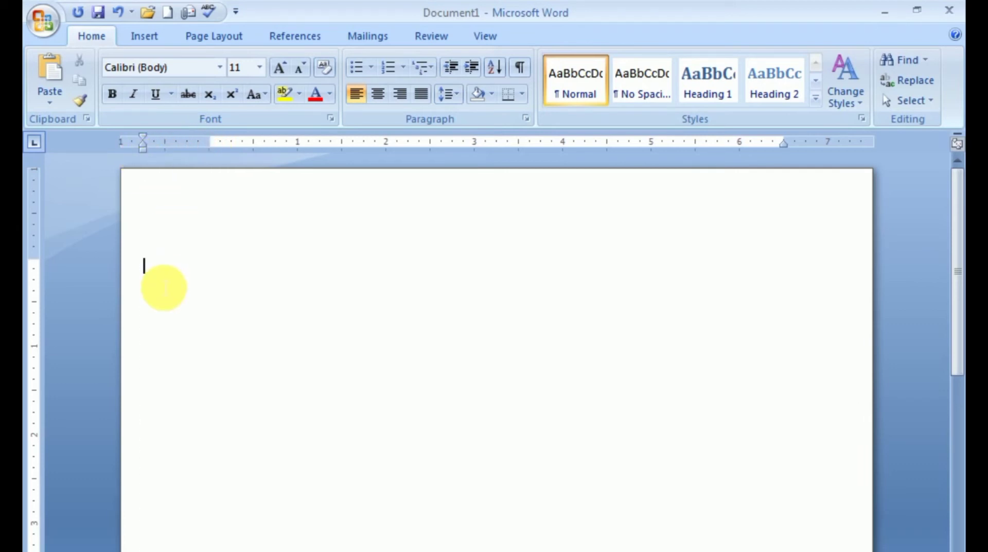
pyautogui.write('hgfh')
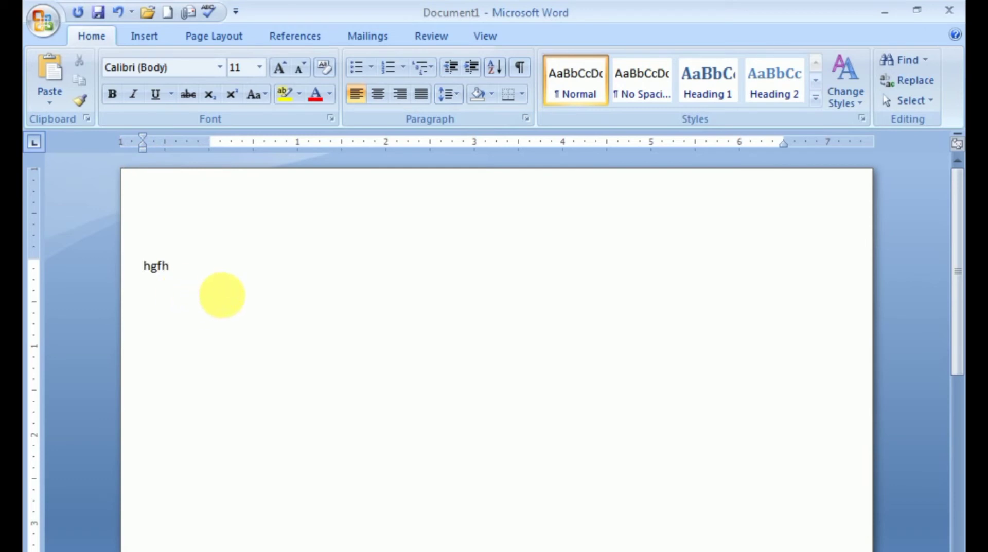
pyautogui.press('BackSpace')
pyautogui.press('BackSpace')
pyautogui.press('BackSpace')
pyautogui.press('BackSpace')
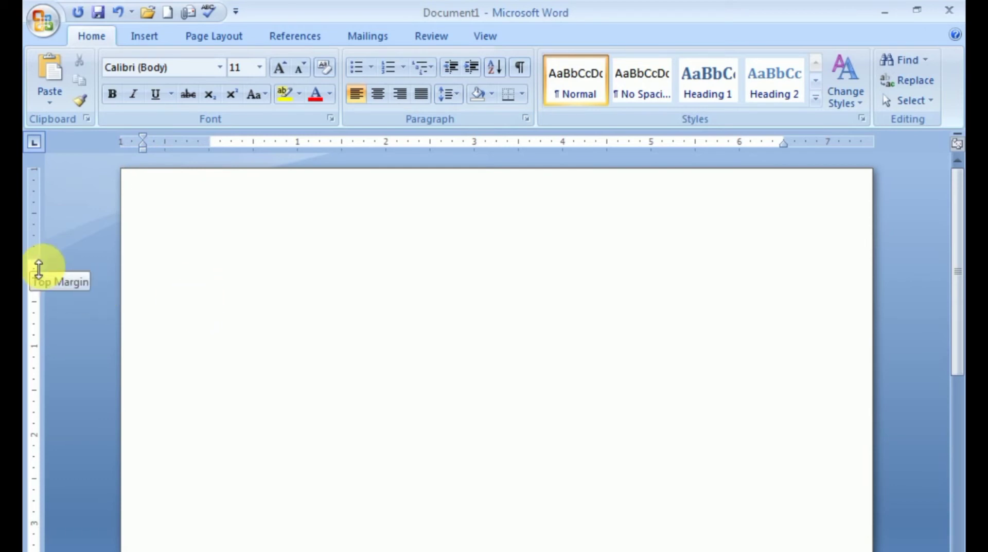
# Reduce the page's top margin to about 0.45 inch and extend the right indent to about 7.2 inches on the ruler
pyautogui.moveTo(40, 267); pyautogui.dragTo(40, 209)
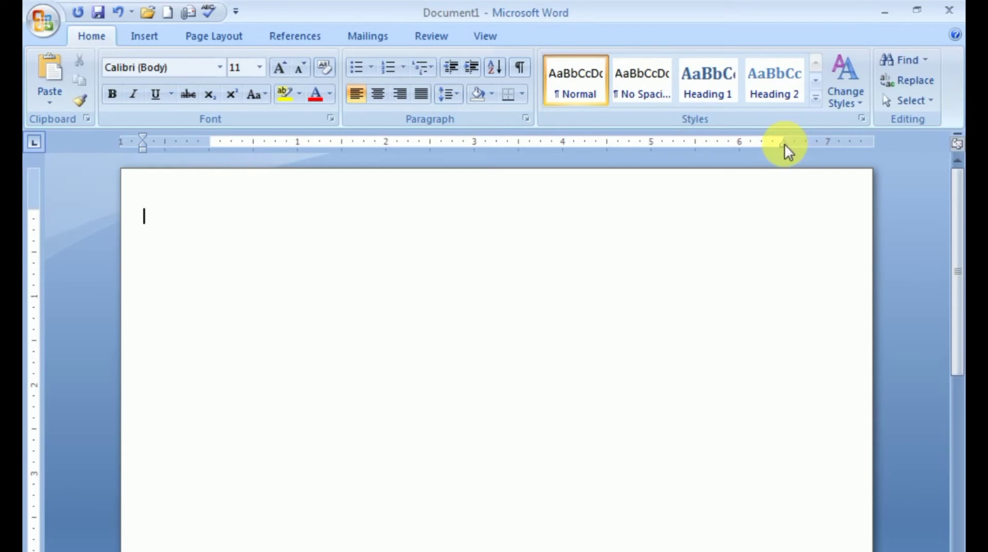
pyautogui.moveTo(784, 144); pyautogui.dragTo(844, 151)
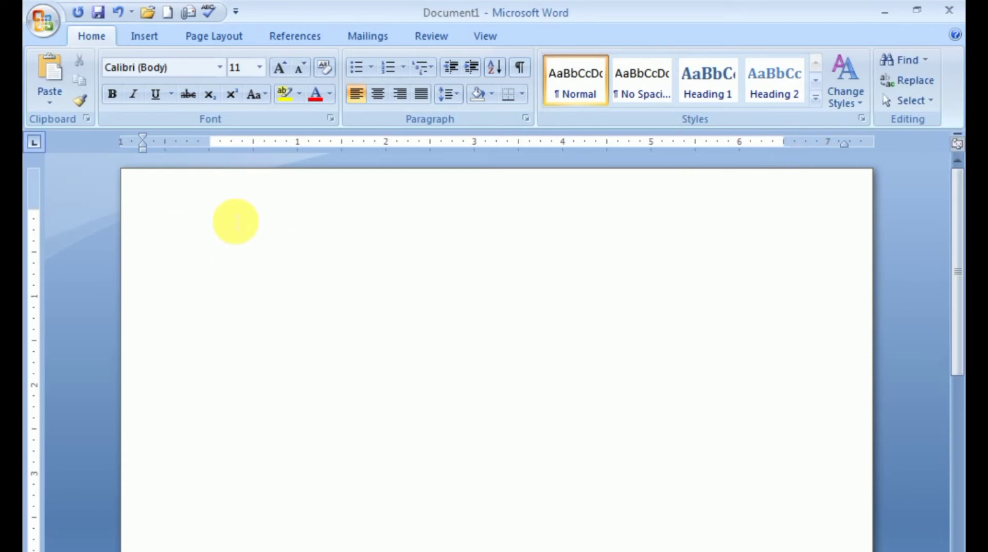
# Enter the test text "hfghjj" on the first line of the document
pyautogui.write('hfghjj')
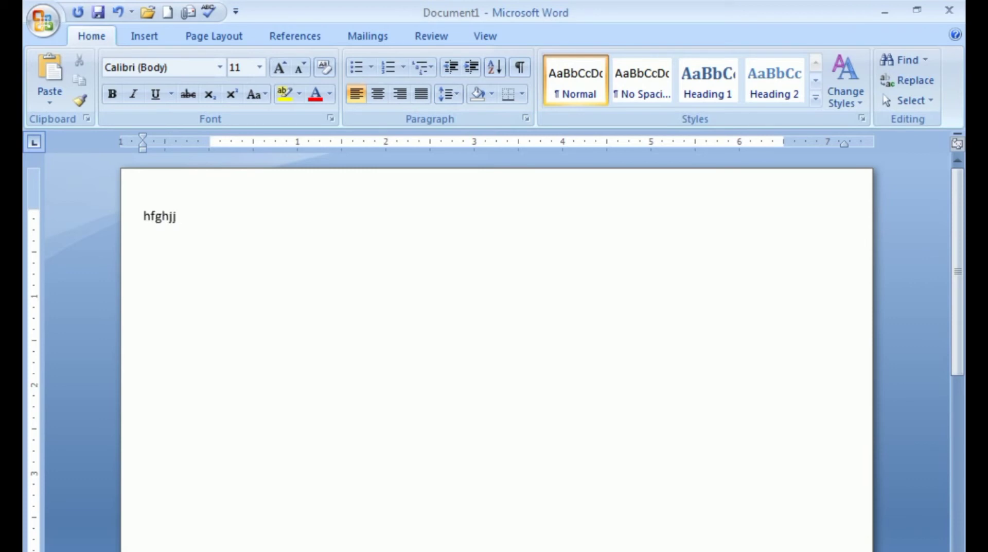
# Erase the test text "hfghjj" from the first line of the document
pyautogui.press('BackSpace')
pyautogui.press('BackSpace')
pyautogui.press('BackSpace')
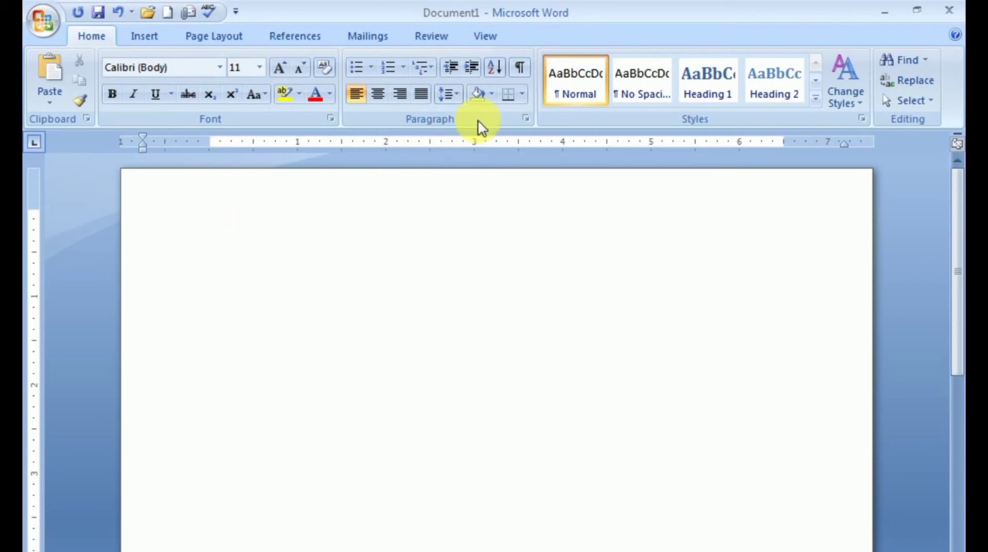
# Hide the document's rulers and show them again
pyautogui.click(489, 35)
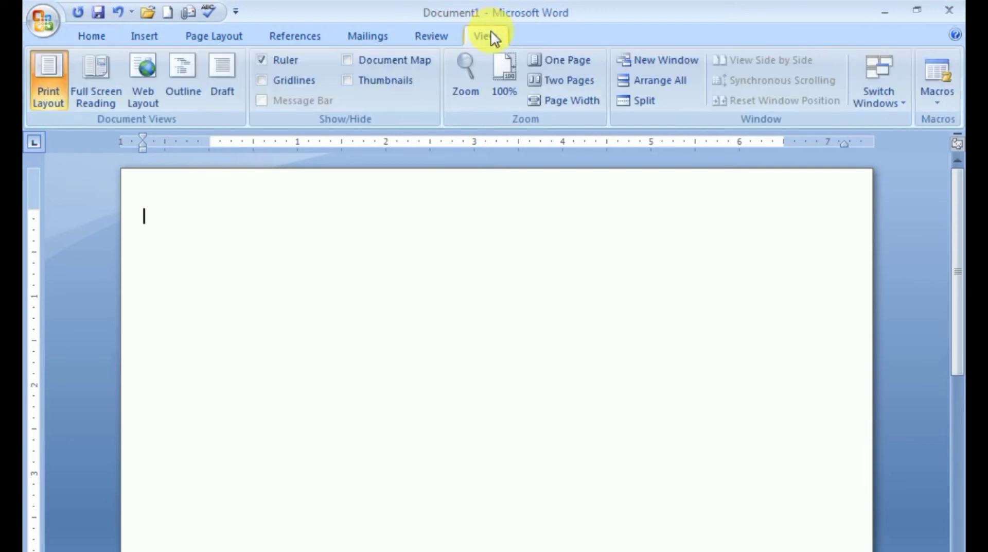
pyautogui.click(286, 61)
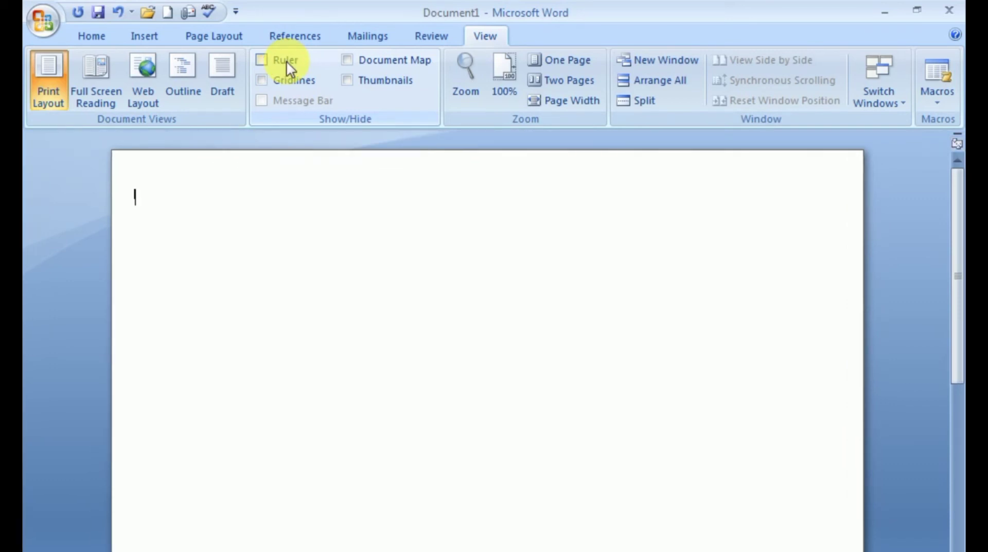
pyautogui.click(286, 61)
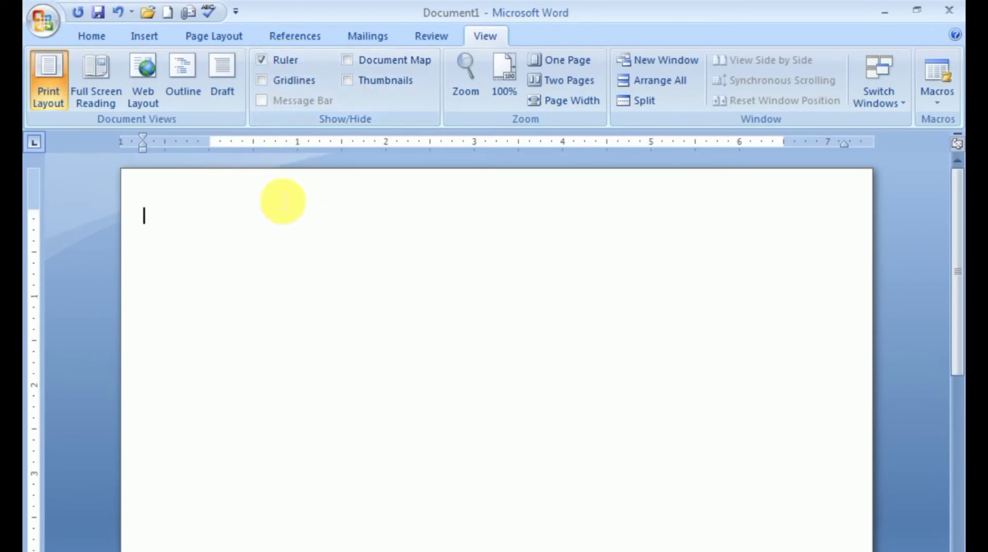
pyautogui.click(93, 39)
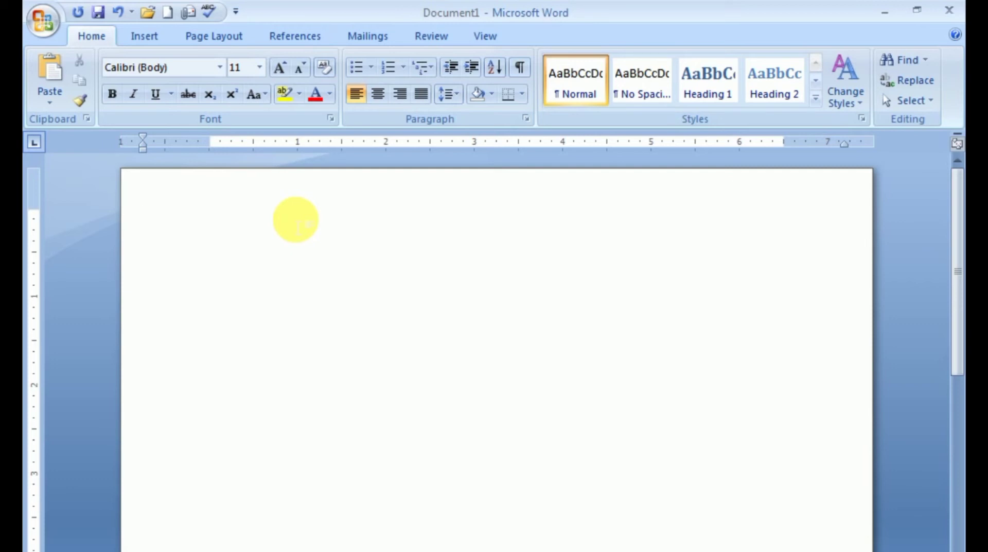
# Apply the Normal margin preset, with 1 inch on every side, to the page
pyautogui.click(214, 37)
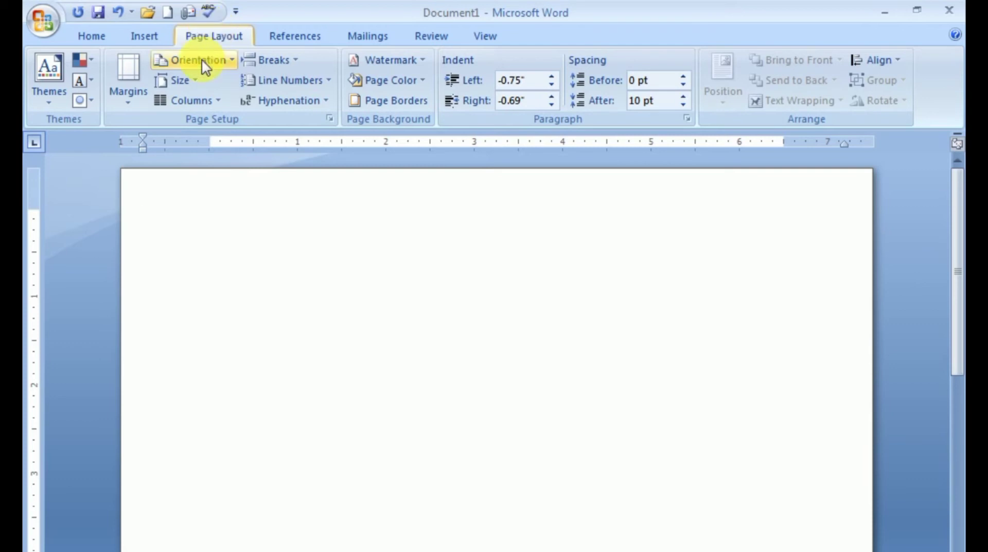
pyautogui.click(136, 105)
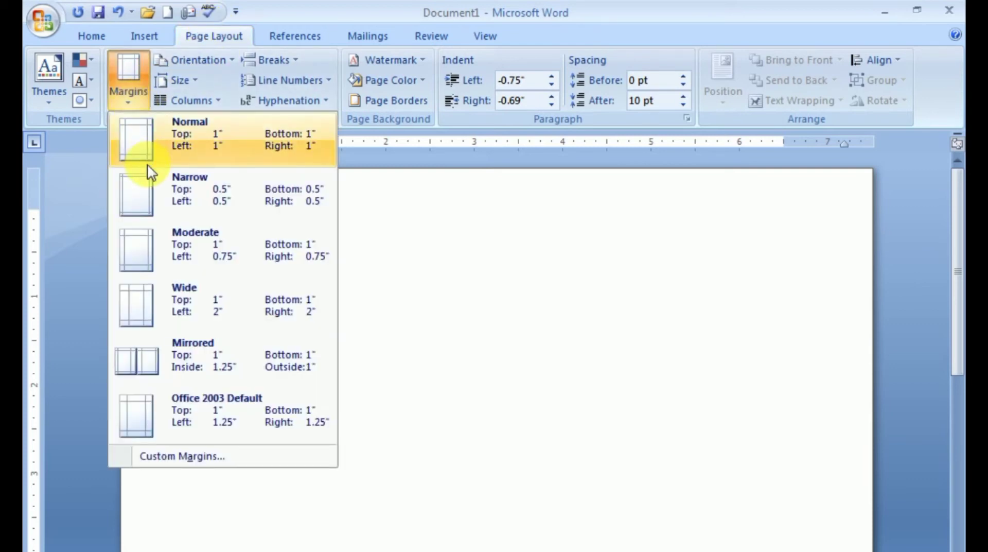
pyautogui.click(145, 147)
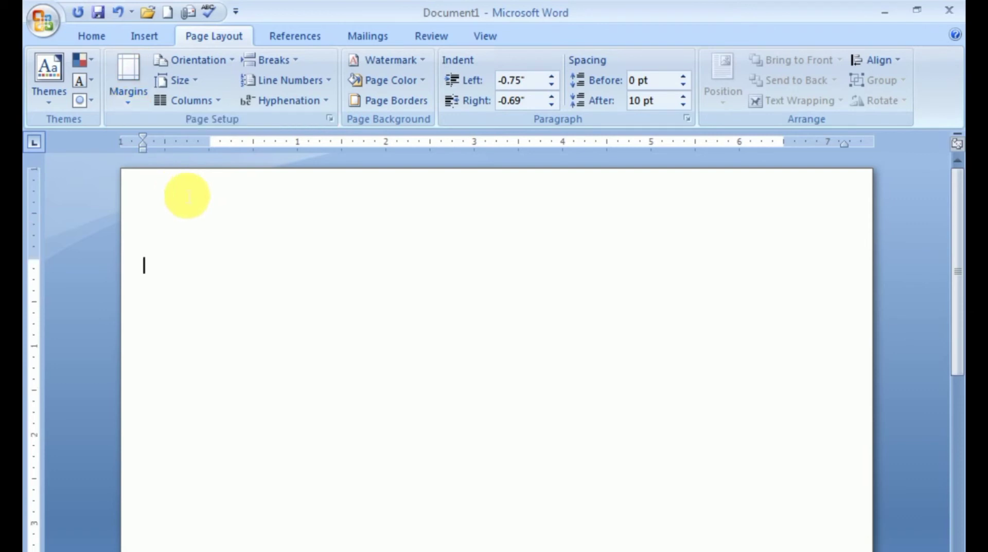
pyautogui.click(125, 102)
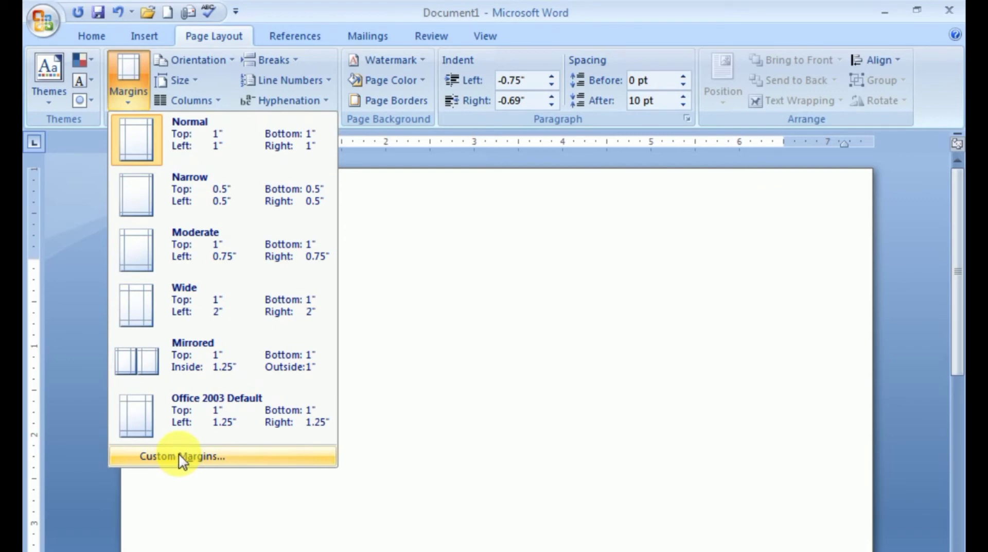
pyautogui.click(178, 456)
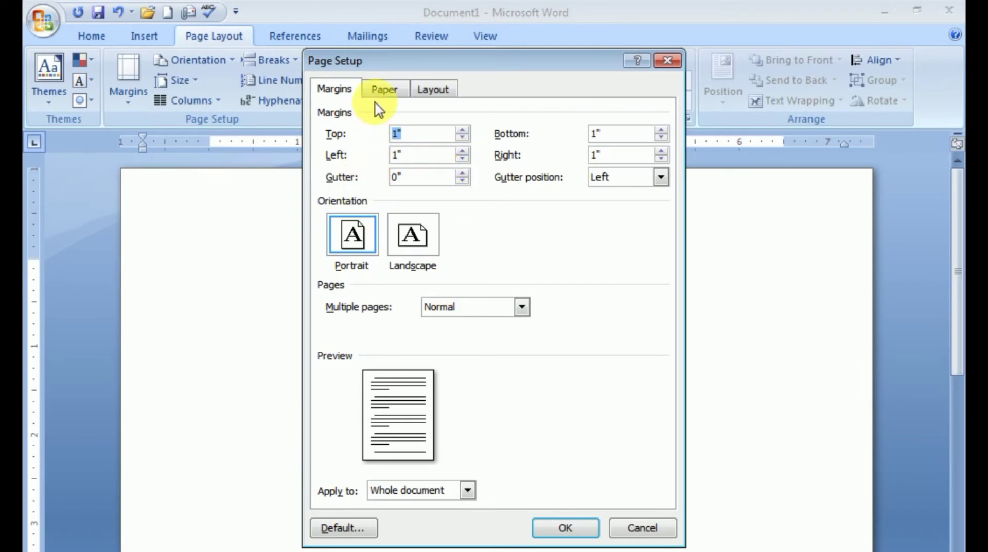
pyautogui.click(382, 91)
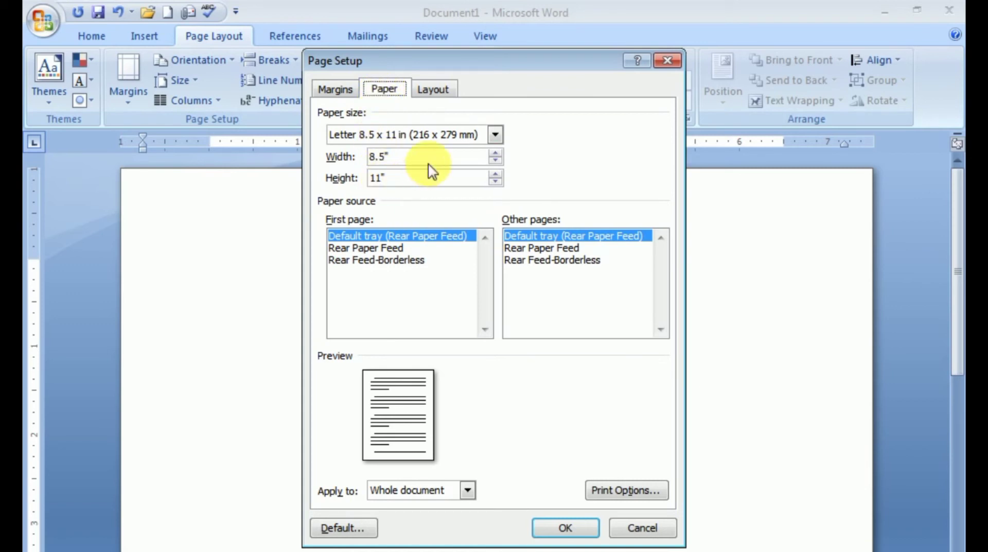
pyautogui.click(495, 134)
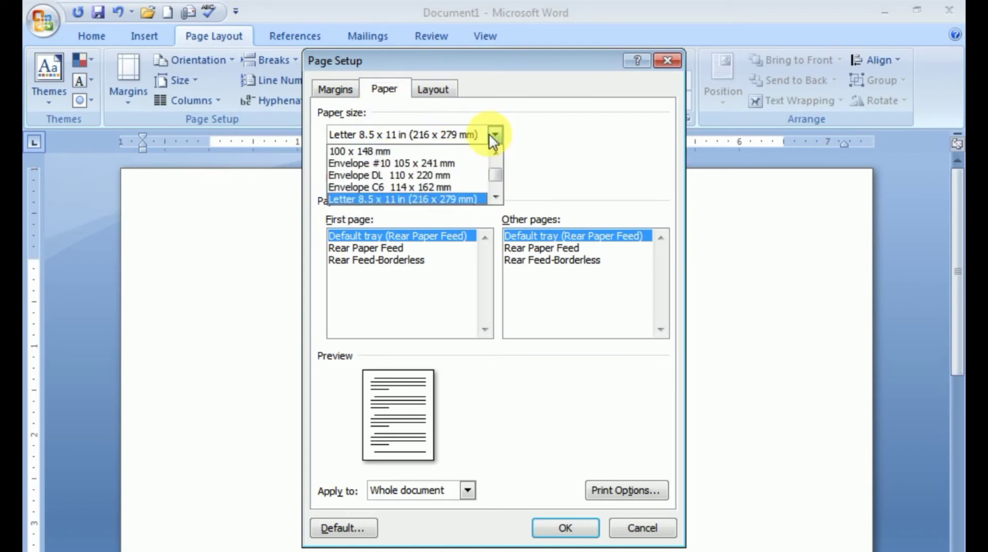
pyautogui.scroll(4, 414, 160)
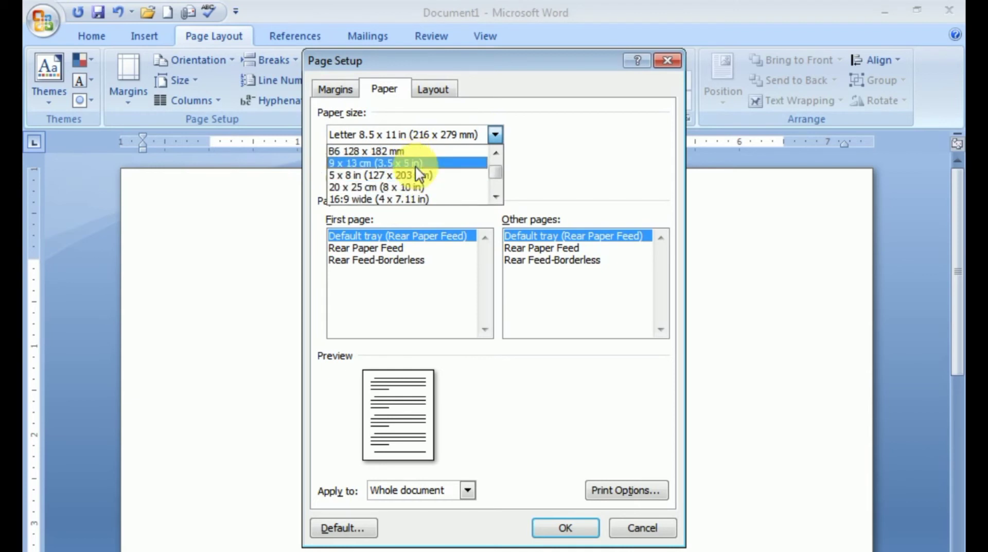
pyautogui.scroll(1, 413, 169)
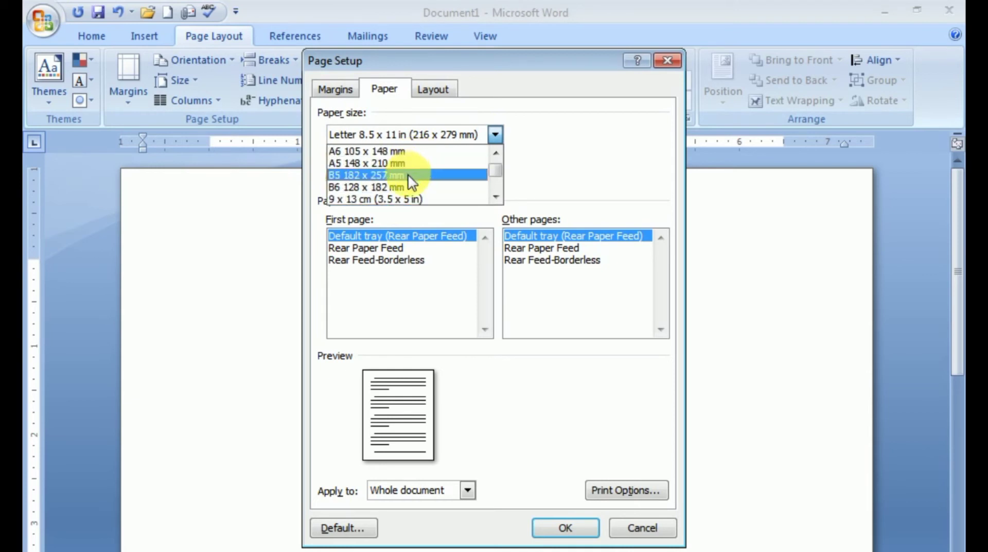
pyautogui.scroll(1, 407, 177)
pyautogui.scroll(2, 408, 183)
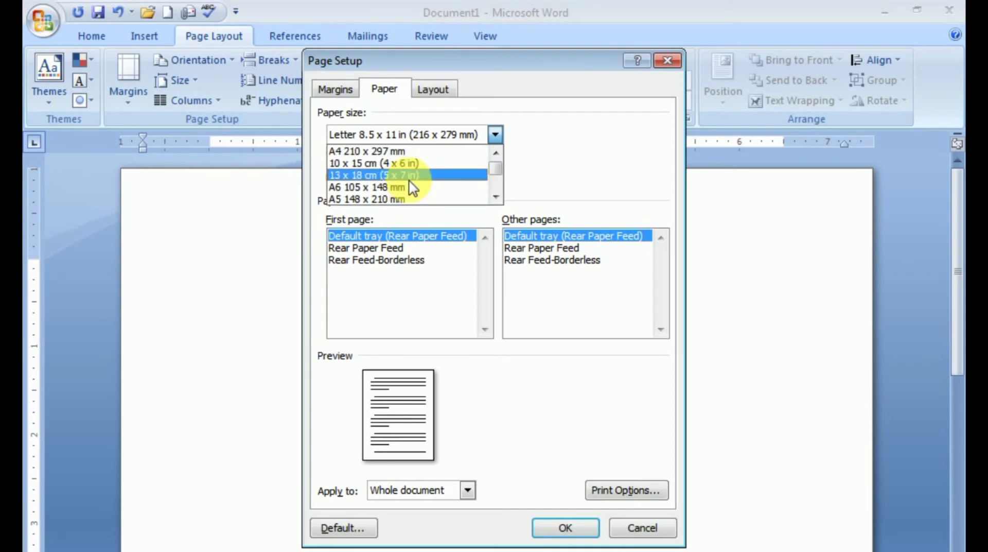
pyautogui.click(409, 151)
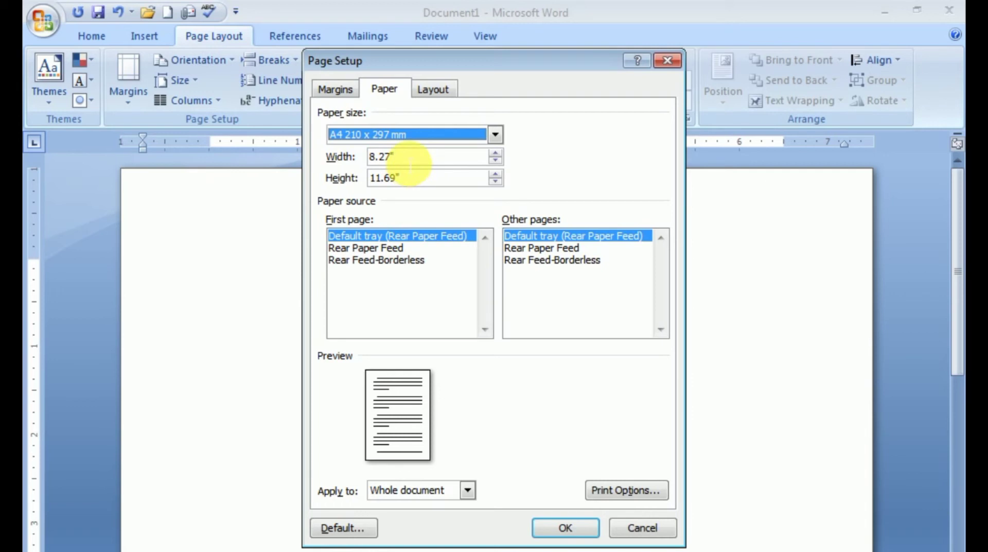
pyautogui.click(641, 529)
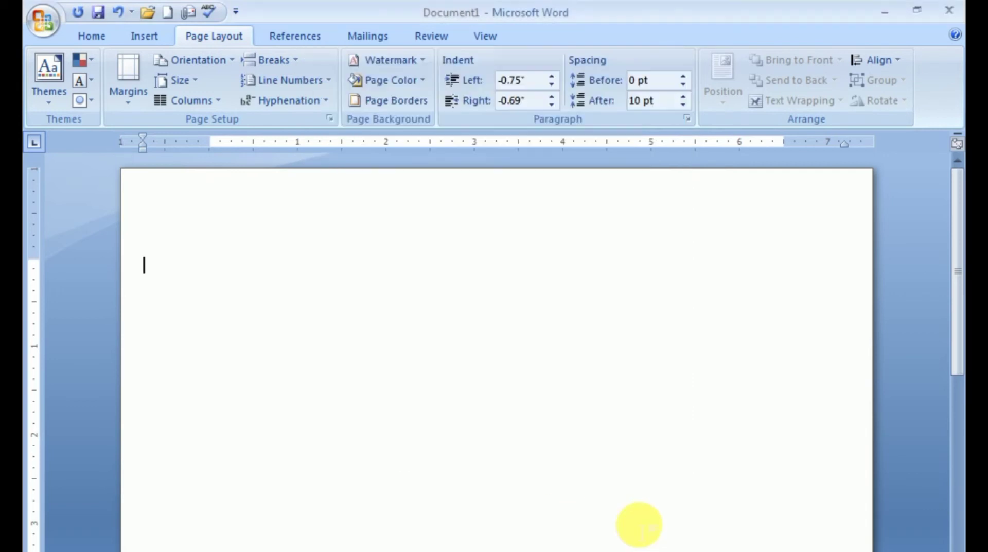
# Set the document's paper size to A4 210 x 297 mm
pyautogui.click(194, 79)
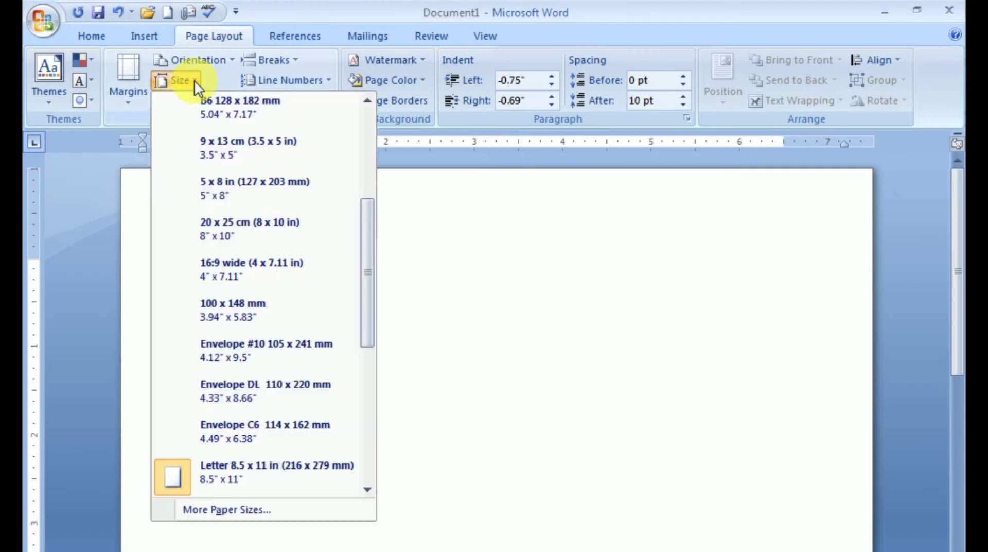
pyautogui.scroll(5, 206, 201)
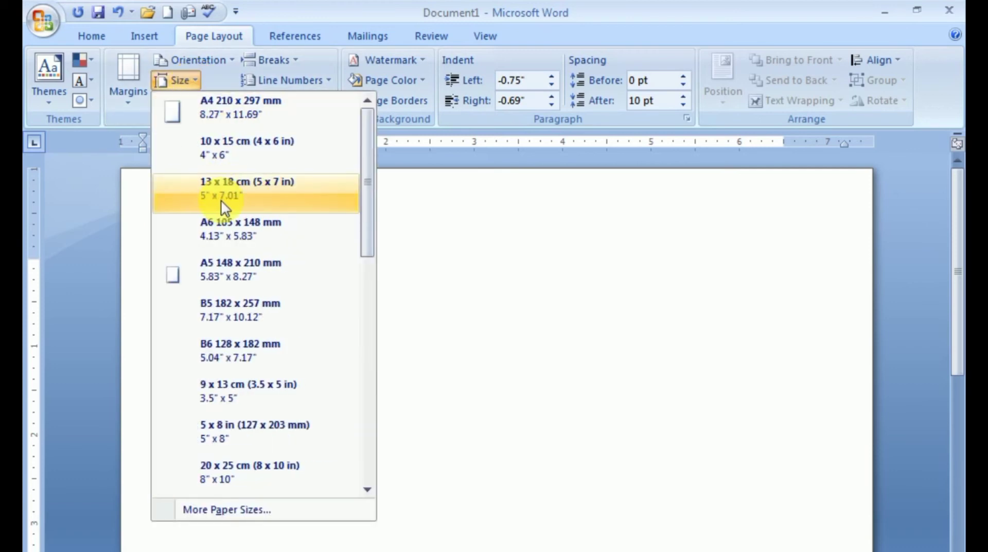
pyautogui.click(212, 102)
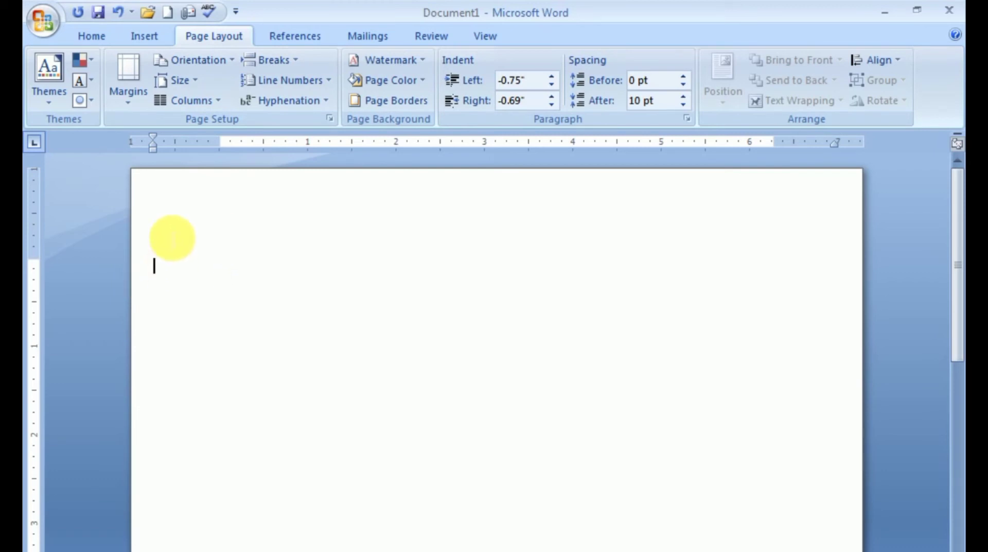
# Reduce the top margin to about 0.45 inch on the vertical ruler and move the paragraph's left indent to -0.44 inch
pyautogui.moveTo(36, 260); pyautogui.dragTo(39, 209)
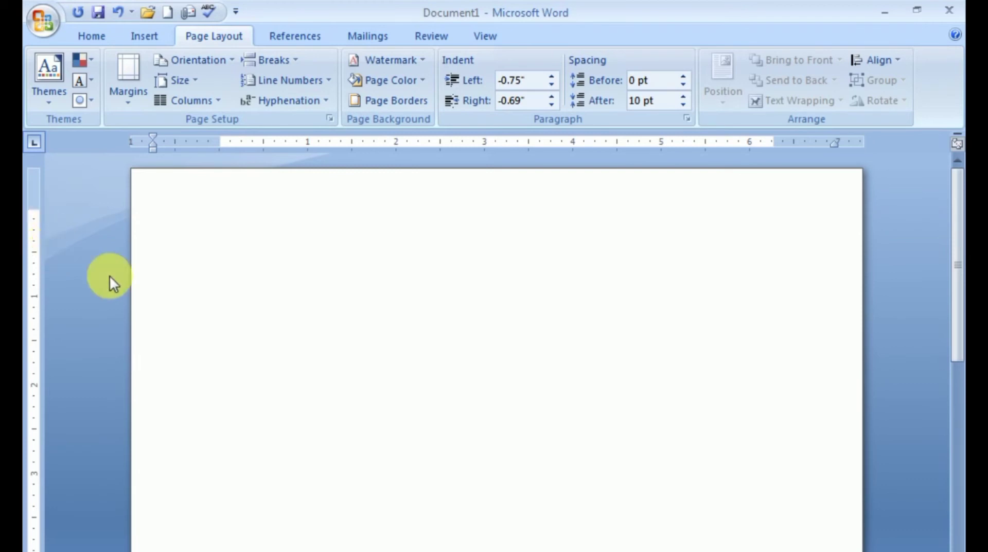
pyautogui.click(153, 147)
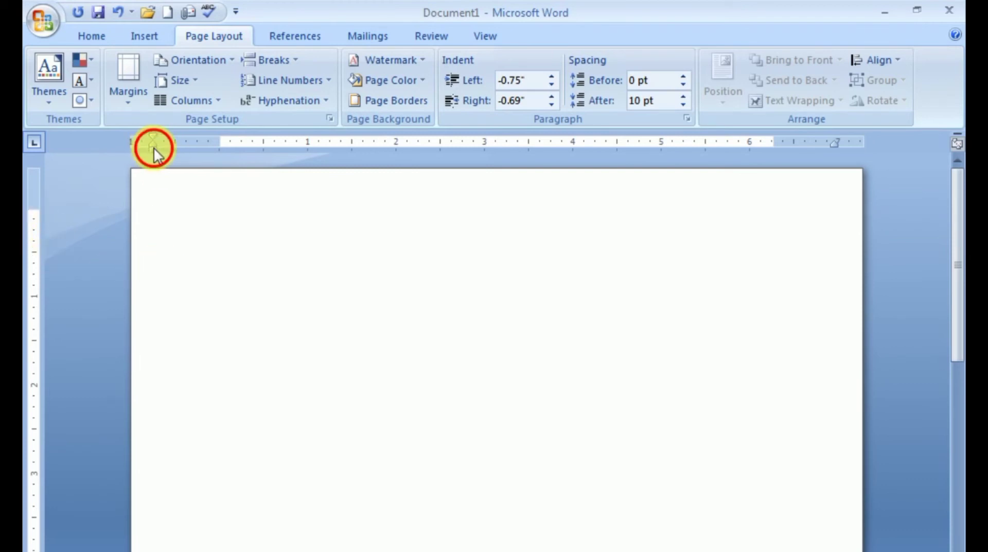
pyautogui.moveTo(153, 147); pyautogui.dragTo(179, 150)
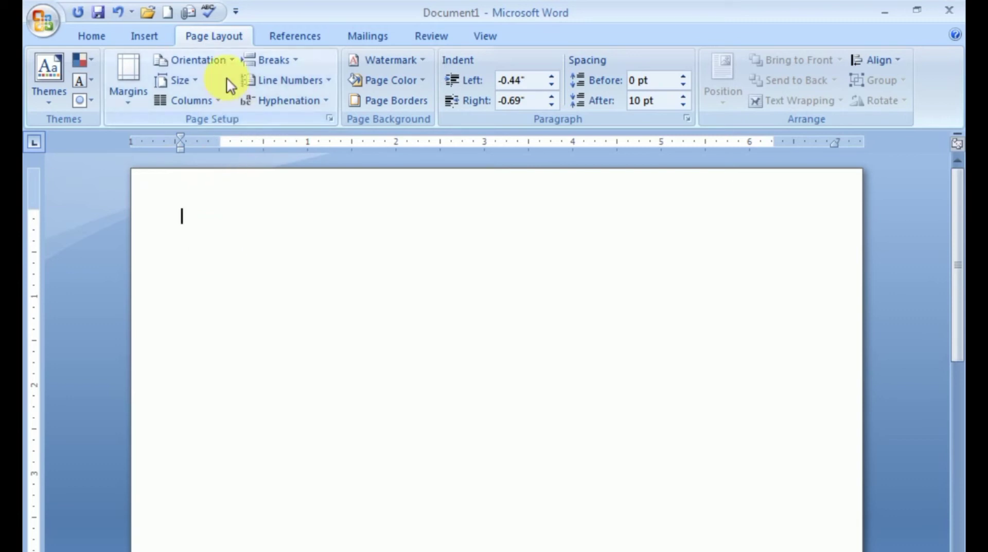
pyautogui.click(222, 63)
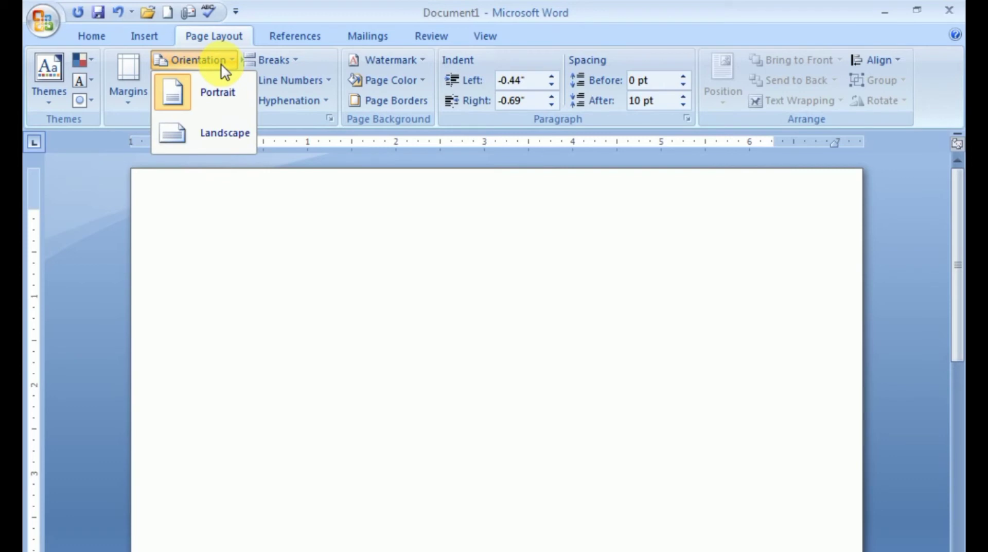
pyautogui.click(371, 6)
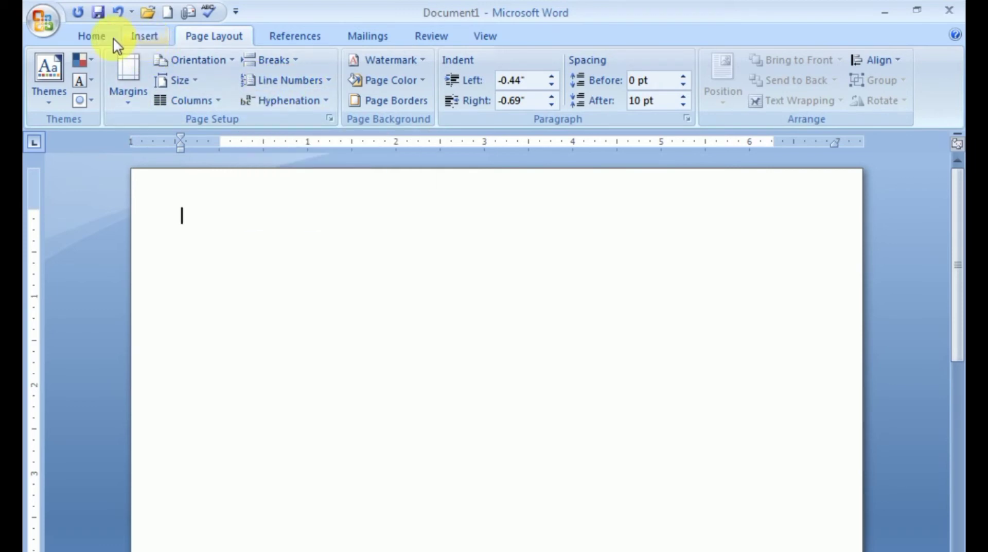
# Generate two paragraphs of three-sentence sample text on the first line with =rand(2,3)
pyautogui.click(100, 33)
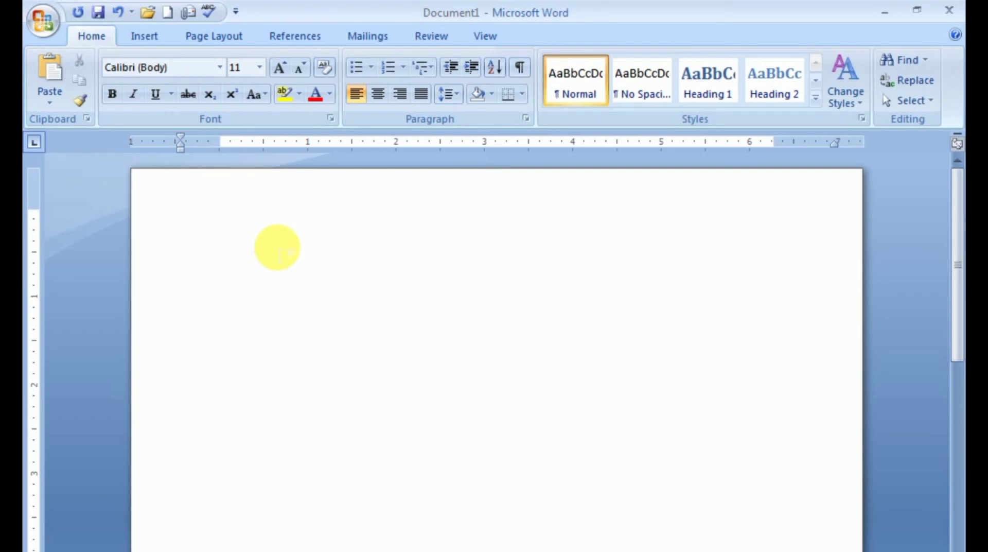
pyautogui.write('=rand')
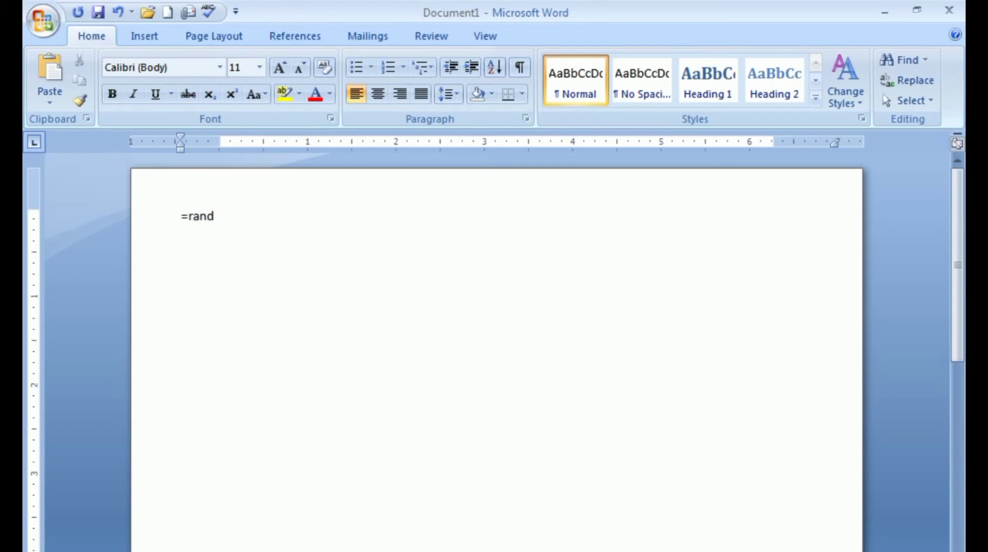
pyautogui.write('(2,3)')
pyautogui.press('Return')
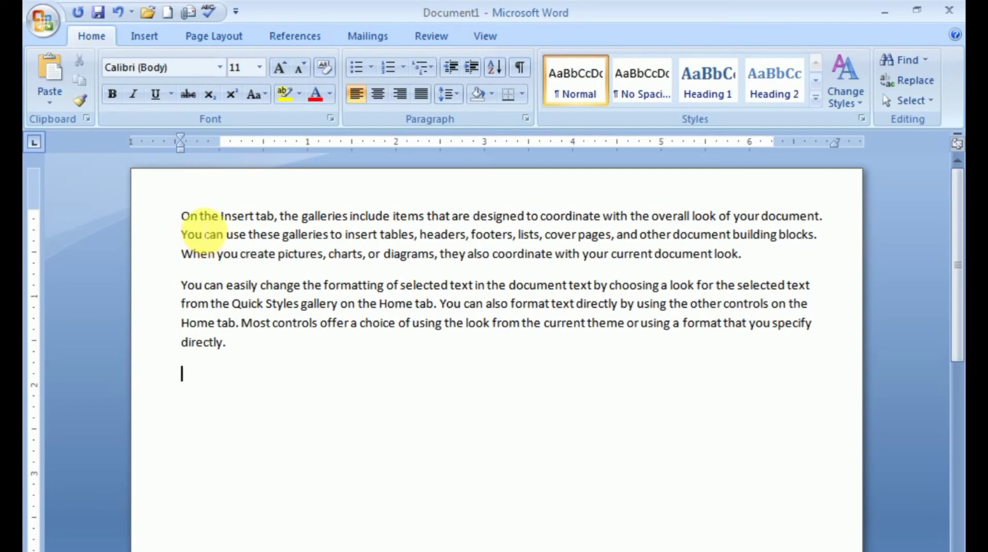
pyautogui.press('Return')
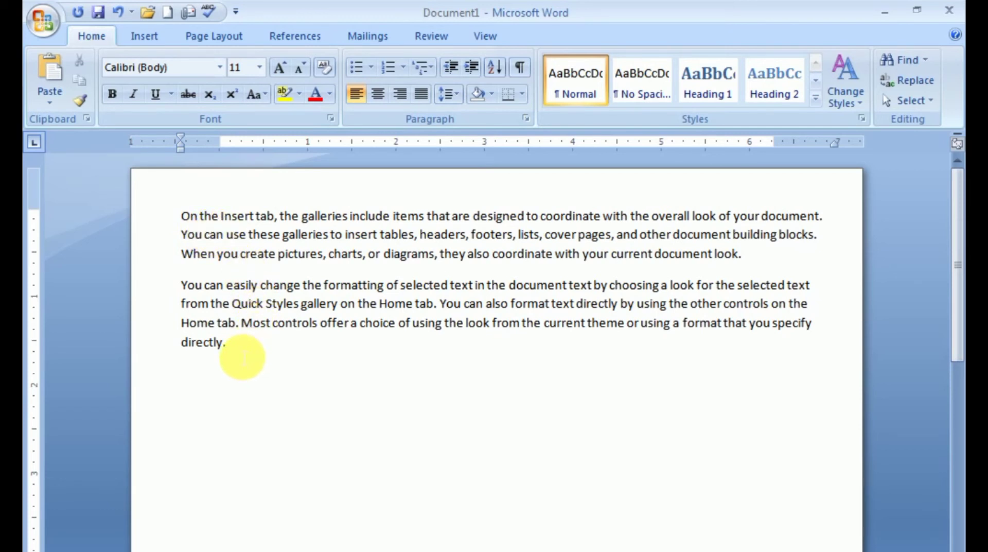
# Select both sample paragraphs, clear the selection, and select them again from the end of the text back to its beginning
pyautogui.moveTo(234, 350); pyautogui.dragTo(180, 216)
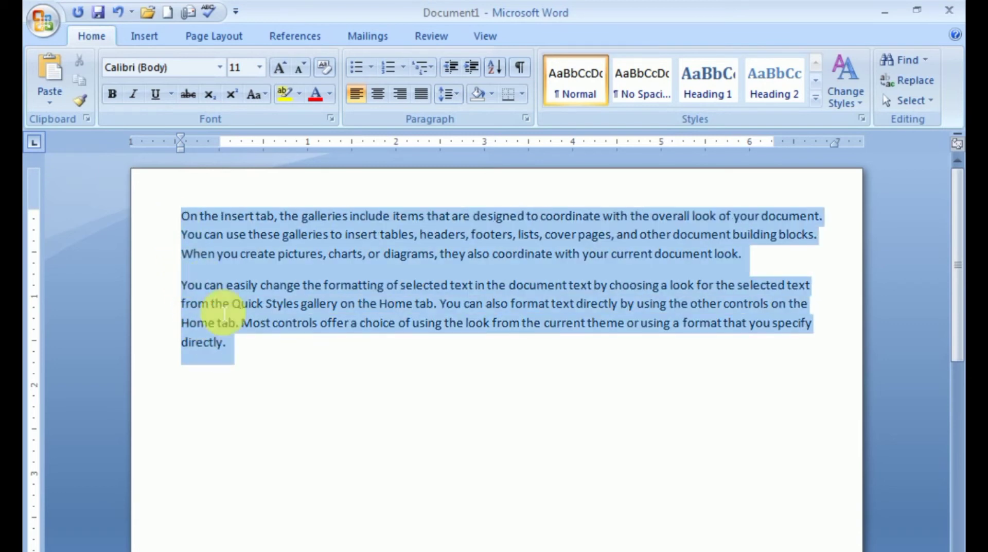
pyautogui.click(238, 350)
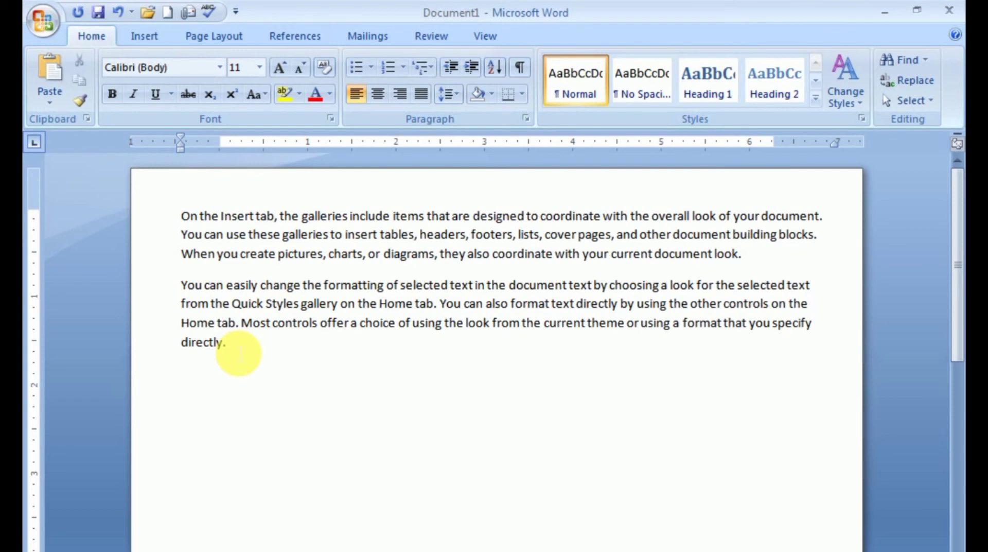
pyautogui.hotkey('shift', 'Left')
pyautogui.hotkey('shift', 'Left')
pyautogui.hotkey('shift', 'Left')
pyautogui.hotkey('shift', 'Left')
pyautogui.hotkey('shift', 'Left')
pyautogui.hotkey('shift', 'Left')
pyautogui.hotkey('shift', 'Left')
pyautogui.hotkey('shift', 'Left')
pyautogui.hotkey('shift', 'Left')
pyautogui.hotkey('shift', 'Left')
pyautogui.hotkey('shift', 'Left')
pyautogui.hotkey('shift', 'Left')
pyautogui.hotkey('shift', 'Left')
pyautogui.hotkey('shift', 'Left')
pyautogui.hotkey('shift', 'Left')
pyautogui.hotkey('shift', 'Left')
pyautogui.hotkey('shift', 'Left')
pyautogui.hotkey('shift', 'Left')
pyautogui.hotkey('shift', 'Left')
pyautogui.hotkey('shift', 'Left')
pyautogui.hotkey('shift', 'Left')
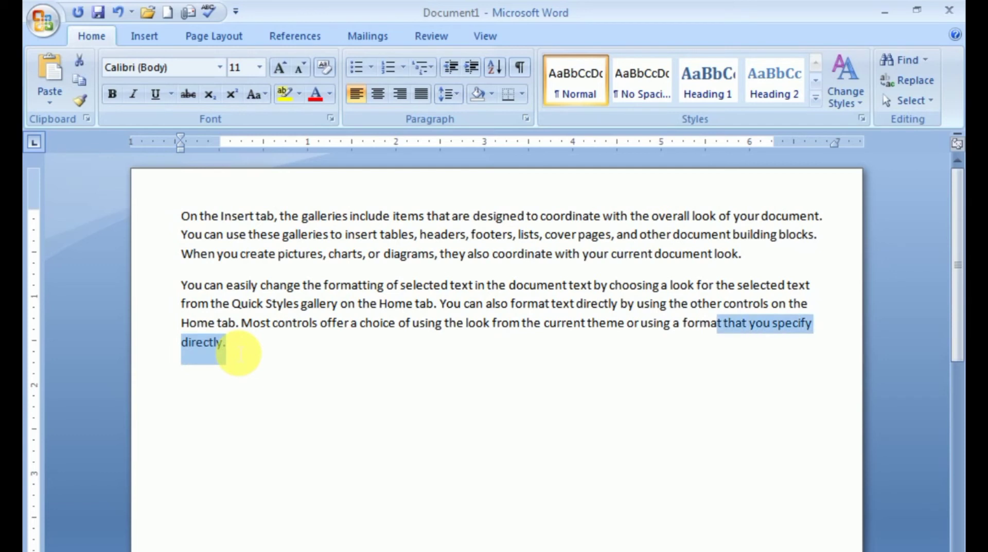
pyautogui.hotkey('shift', 'Left')
pyautogui.hotkey('shift', 'Left')
pyautogui.hotkey('shift', 'Left')
pyautogui.hotkey('shift', 'Left')
pyautogui.hotkey('shift', 'Left')
pyautogui.hotkey('shift', 'Left')
pyautogui.hotkey('shift', 'Left')
pyautogui.hotkey('shift', 'Left')
pyautogui.hotkey('shift', 'Left')
pyautogui.hotkey('shift', 'Left')
pyautogui.hotkey('shift', 'Left')
pyautogui.hotkey('shift', 'Left')
pyautogui.hotkey('shift', 'Left')
pyautogui.hotkey('shift', 'Left')
pyautogui.hotkey('shift', 'Left')
pyautogui.hotkey('shift', 'Left')
pyautogui.hotkey('shift', 'Left')
pyautogui.hotkey('shift', 'Left')
pyautogui.hotkey('shift', 'Left')
pyautogui.hotkey('shift', 'Left')
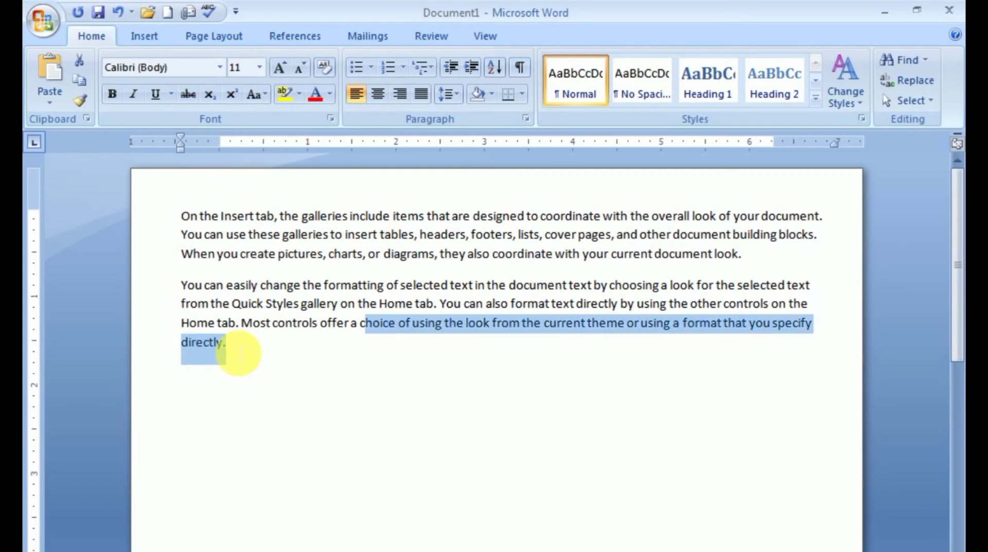
pyautogui.hotkey('shift', 'Left')
pyautogui.hotkey('shift', 'Left')
pyautogui.hotkey('shift', 'Left')
pyautogui.hotkey('shift', 'Left')
pyautogui.hotkey('shift', 'Left')
pyautogui.hotkey('shift', 'Left')
pyautogui.hotkey('shift', 'Left')
pyautogui.hotkey('shift', 'Left')
pyautogui.hotkey('shift', 'Left')
pyautogui.hotkey('shift', 'Left')
pyautogui.hotkey('shift', 'Left')
pyautogui.hotkey('shift', 'Left')
pyautogui.hotkey('shift', 'Left')
pyautogui.hotkey('shift', 'Left')
pyautogui.hotkey('shift', 'Left')
pyautogui.hotkey('shift', 'Left')
pyautogui.hotkey('shift', 'Left')
pyautogui.hotkey('shift', 'Left')
pyautogui.hotkey('shift', 'Left')
pyautogui.hotkey('shift', 'Left')
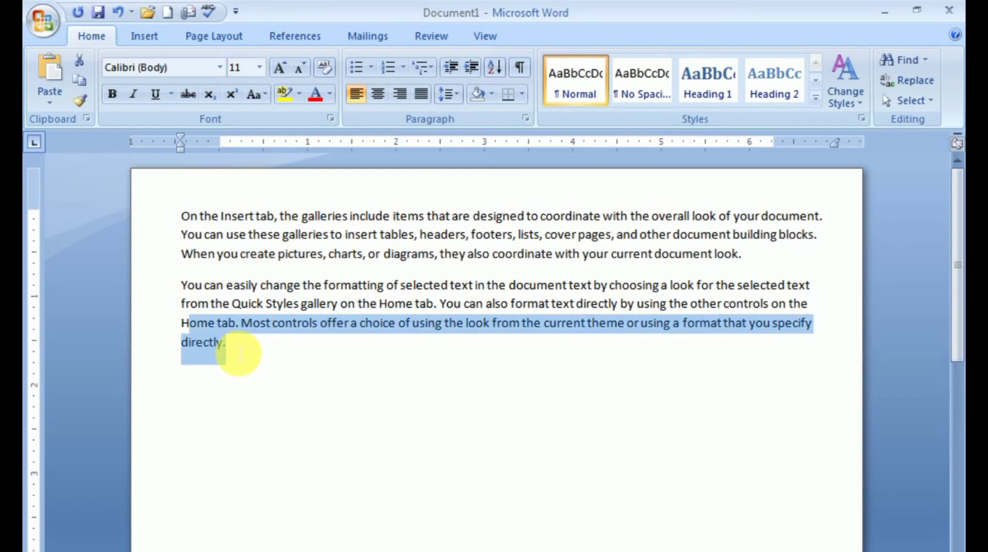
pyautogui.hotkey('shift', 'Up')
pyautogui.hotkey('shift', 'Up')
pyautogui.hotkey('shift', 'Up')
pyautogui.hotkey('shift', 'Up')
pyautogui.hotkey('shift', 'Up')
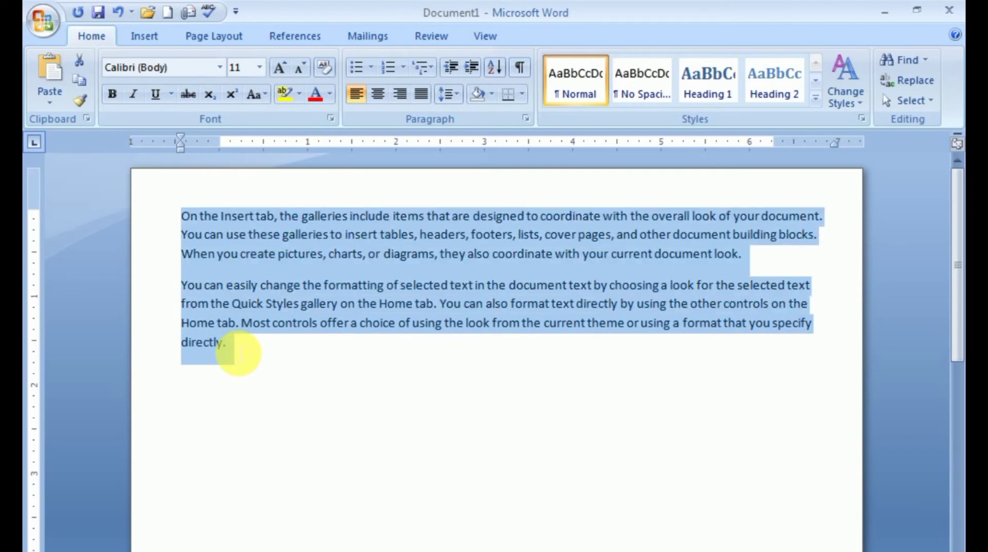
# Clear the current selection, select the whole document, and place the cursor after the last sentence of the second paragraph
pyautogui.press('Right')
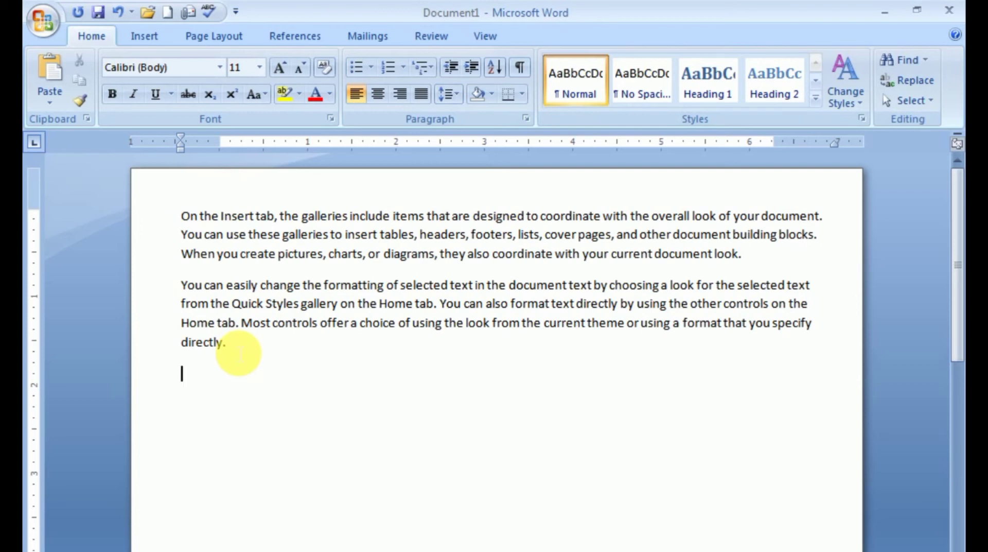
pyautogui.hotkey('ctrl', 'a')
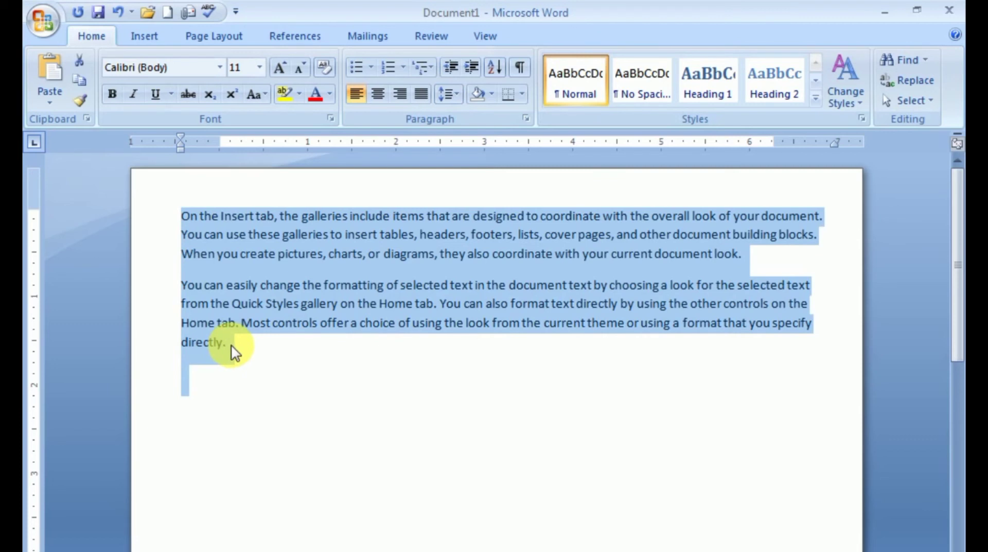
pyautogui.click(240, 354)
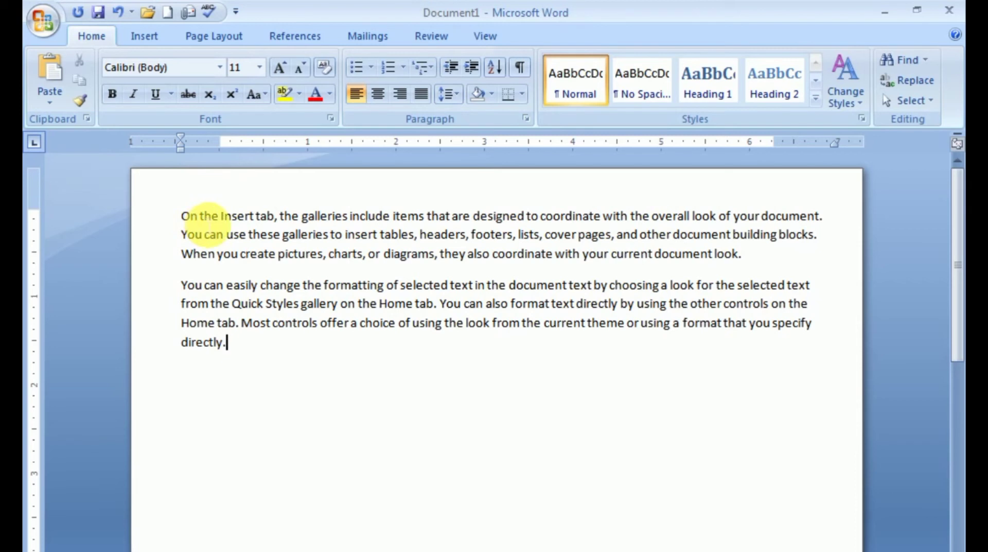
# Format the word "On" at the start of the first paragraph as 14 pt, red and bold
pyautogui.moveTo(181, 219); pyautogui.dragTo(199, 219)
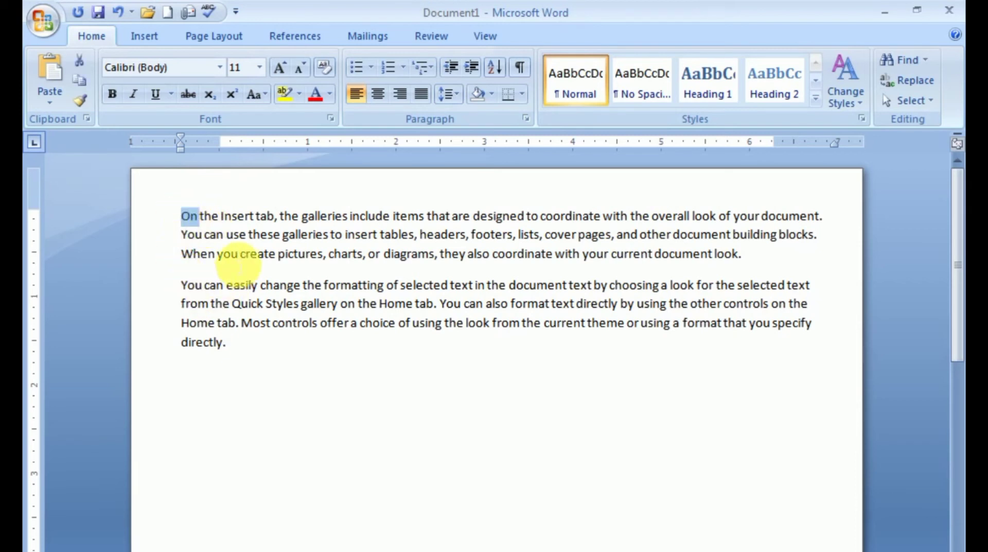
pyautogui.click(261, 71)
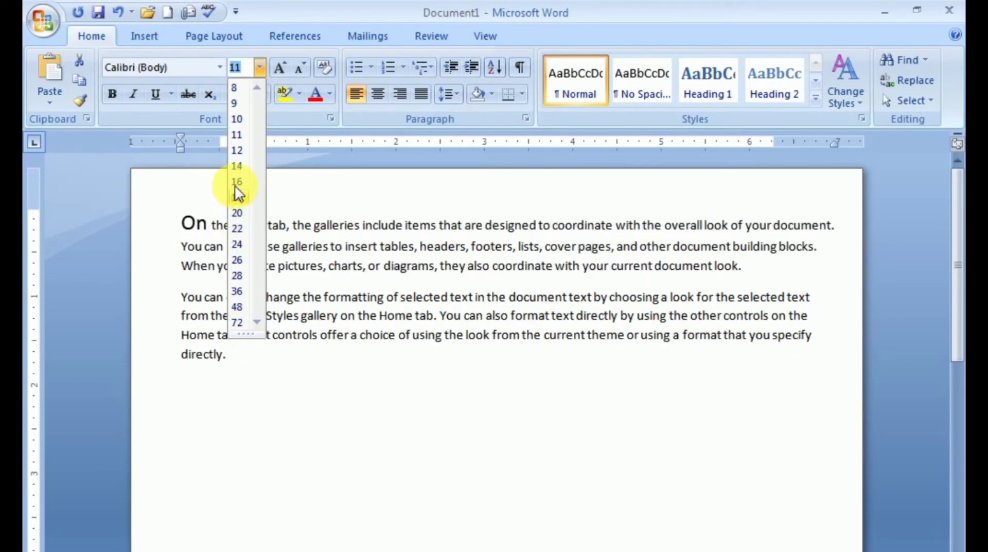
pyautogui.click(239, 166)
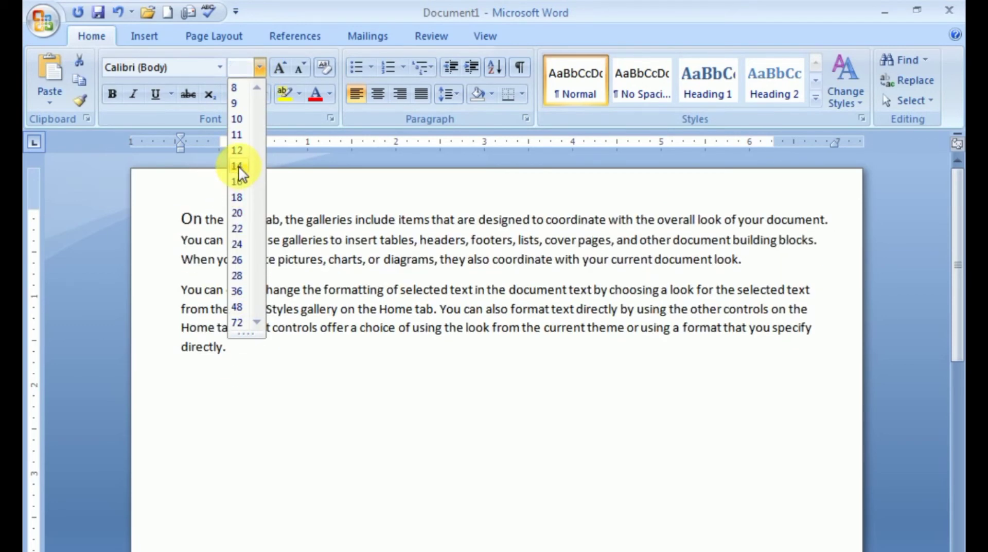
pyautogui.click(316, 103)
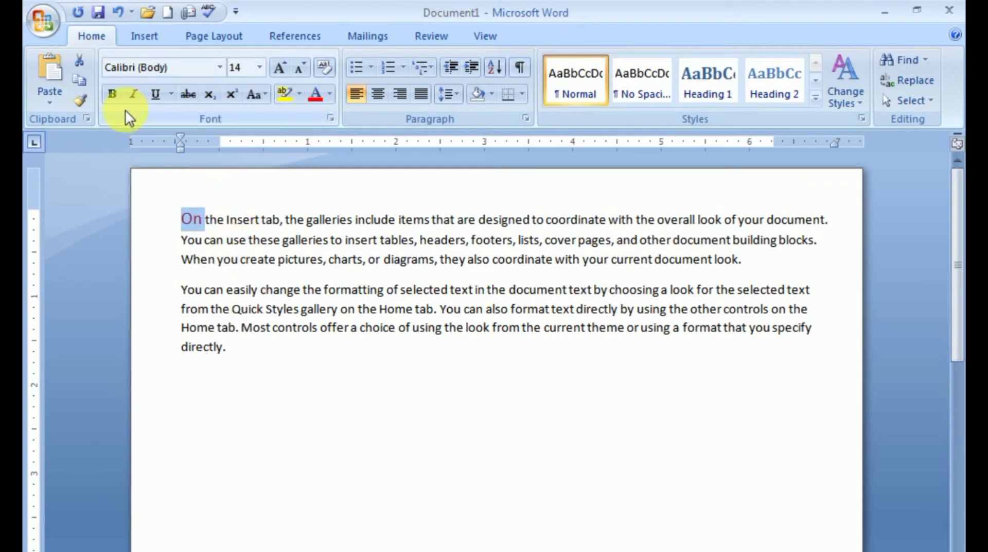
pyautogui.click(116, 98)
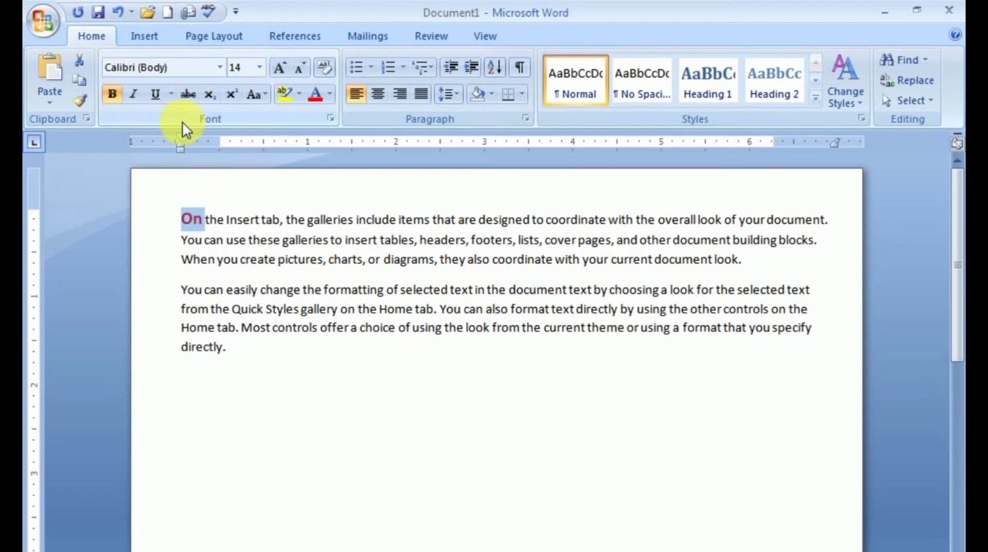
# Grow the font of the selected word "On" to 22 pt and shrink it to 16 pt
pyautogui.click(285, 61)
pyautogui.click(286, 61)
pyautogui.click(286, 61)
pyautogui.click(285, 60)
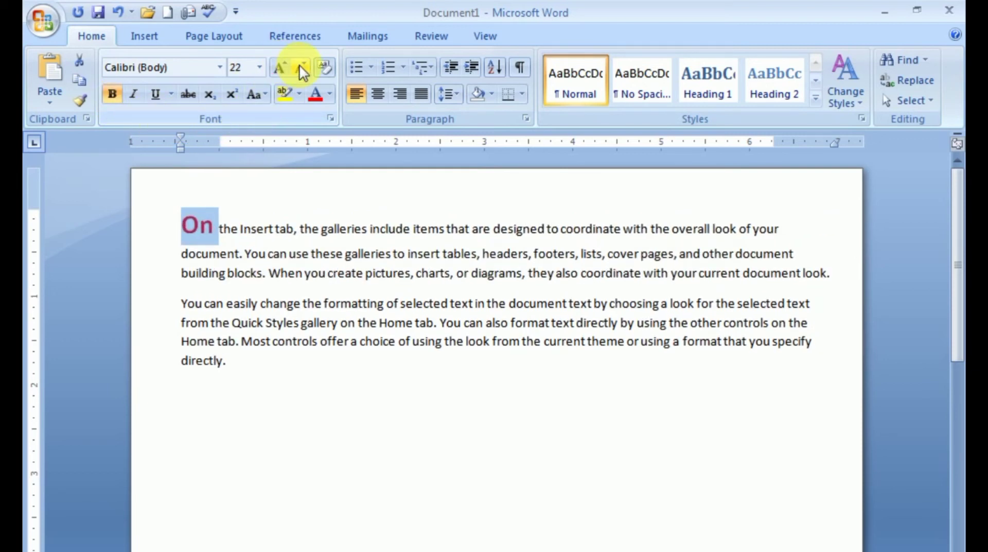
pyautogui.click(300, 66)
pyautogui.click(300, 66)
pyautogui.click(300, 66)
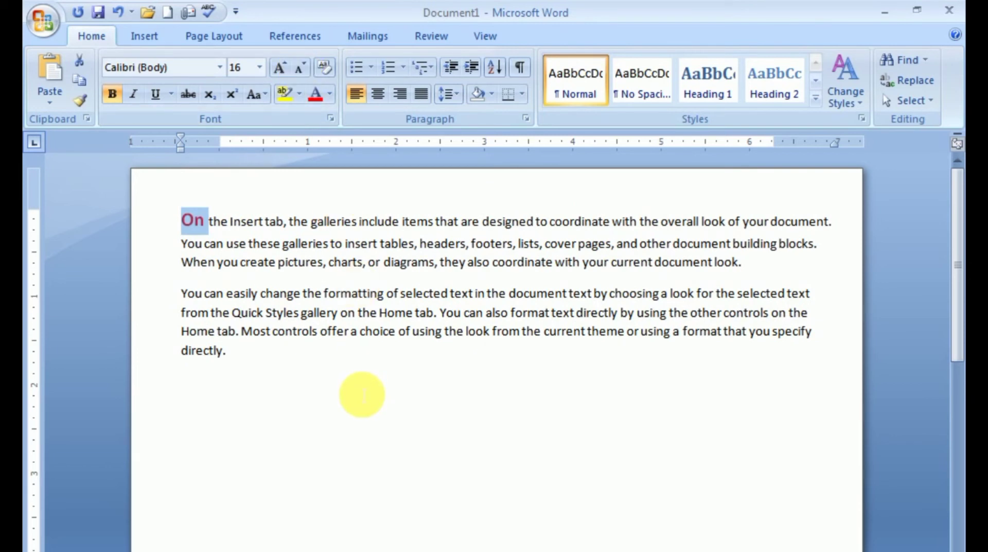
# Enlarge the word "On" through the preset font sizes to 24 pt and reduce it to 18 pt
pyautogui.hotkey('ctrl', 'shift', '.')
pyautogui.hotkey('ctrl', 'shift', '.')
pyautogui.hotkey('ctrl', 'shift', '.')
pyautogui.hotkey('ctrl', 'shift', '.')
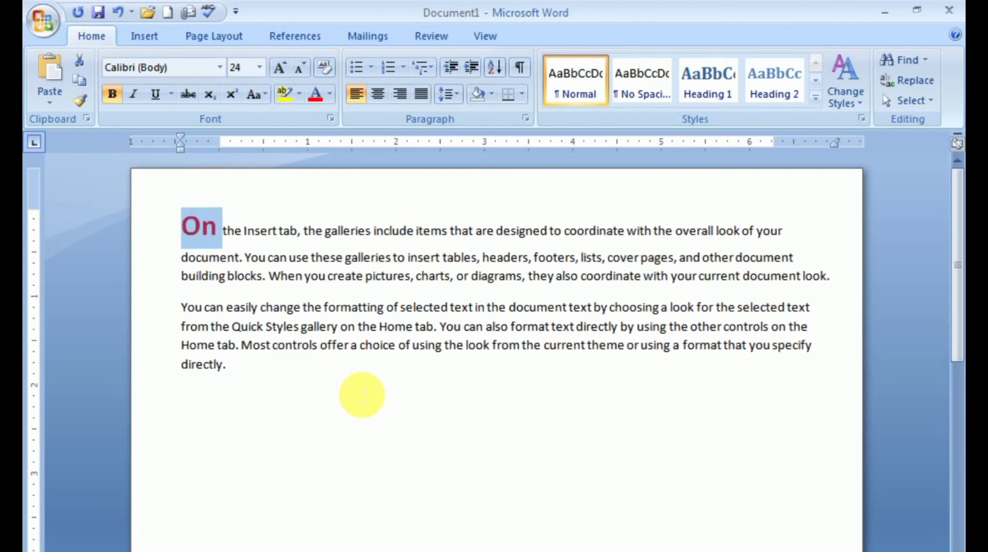
pyautogui.hotkey('ctrl', 'shift', ',')
pyautogui.hotkey('ctrl', 'shift', ',')
pyautogui.hotkey('ctrl', 'shift', ',')
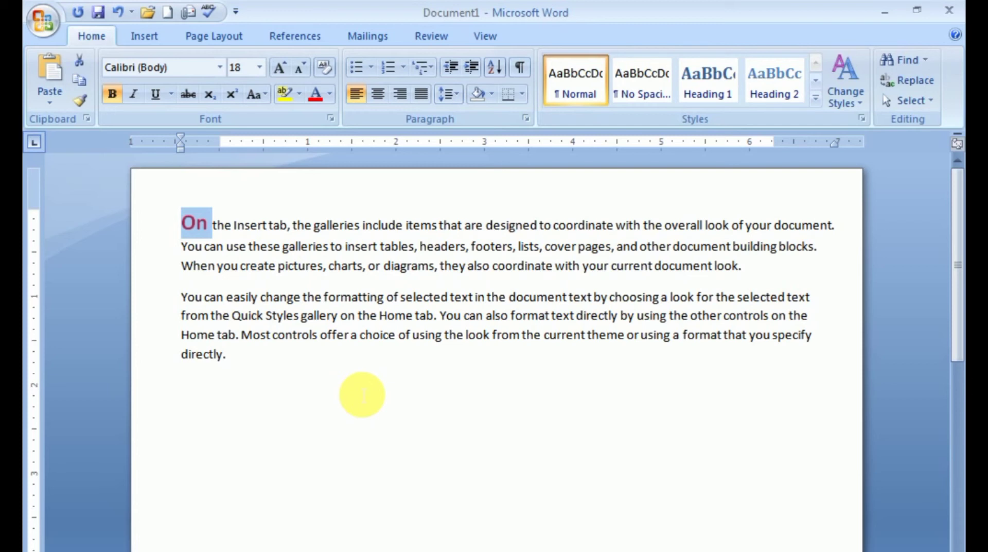
# Enlarge the word "On" in one-point increments to 21 pt and reduce it the same way to 18 pt
pyautogui.hotkey('ctrl', ']')
pyautogui.hotkey('ctrl', ']')
pyautogui.hotkey('ctrl', ']')
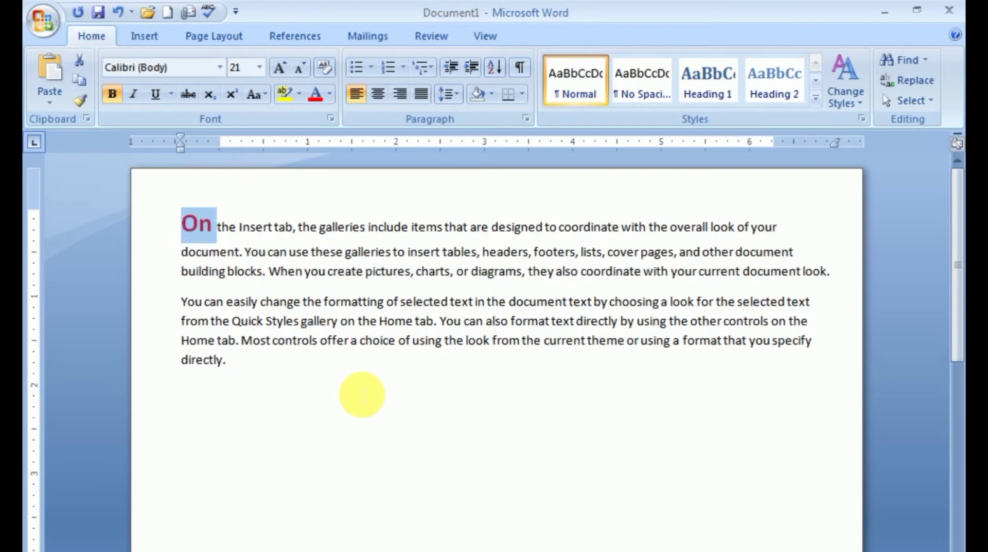
pyautogui.hotkey('ctrl', '[')
pyautogui.hotkey('ctrl', '[')
pyautogui.hotkey('ctrl', '[')
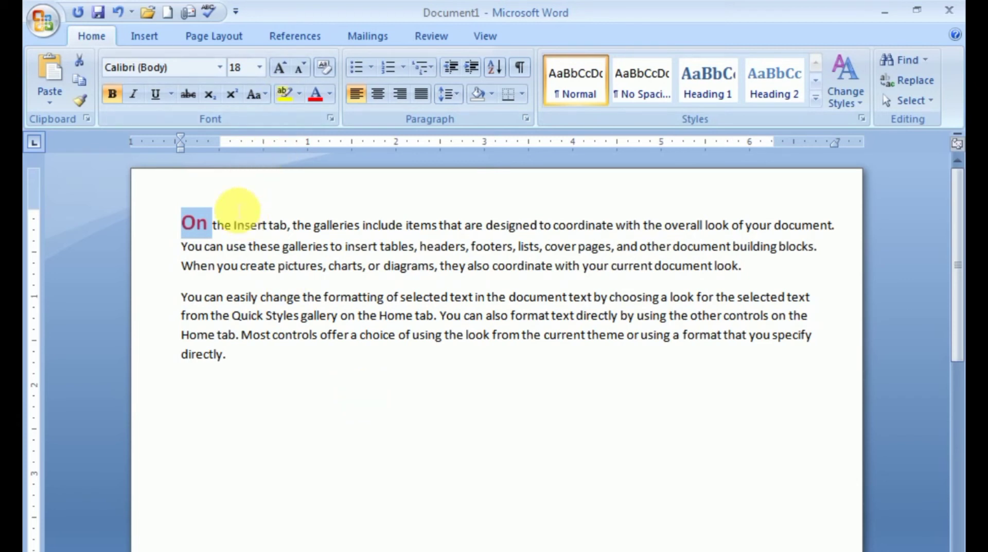
# Change the font of the word "On" in the first paragraph to Book Antiqua and clear the selection
pyautogui.click(209, 225)
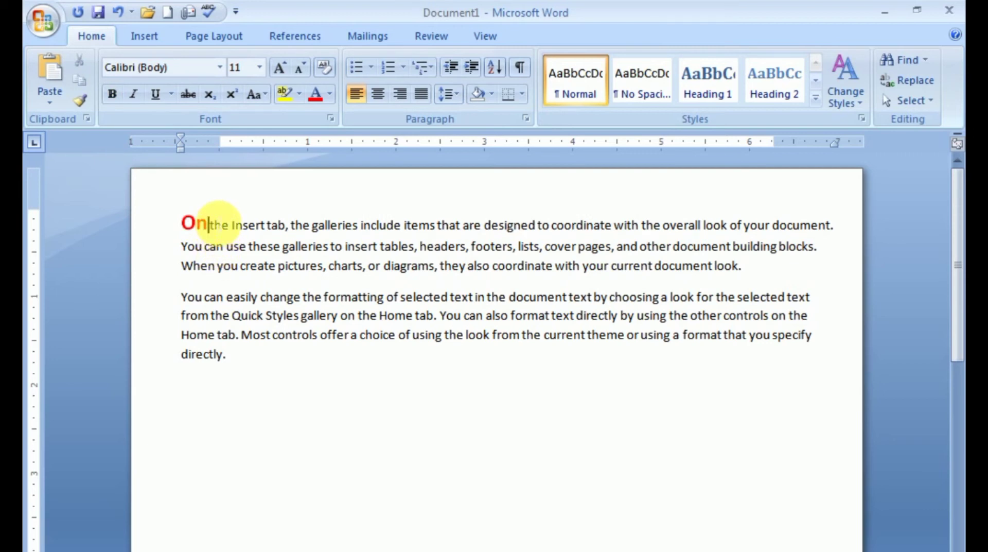
pyautogui.moveTo(206, 225); pyautogui.dragTo(181, 225)
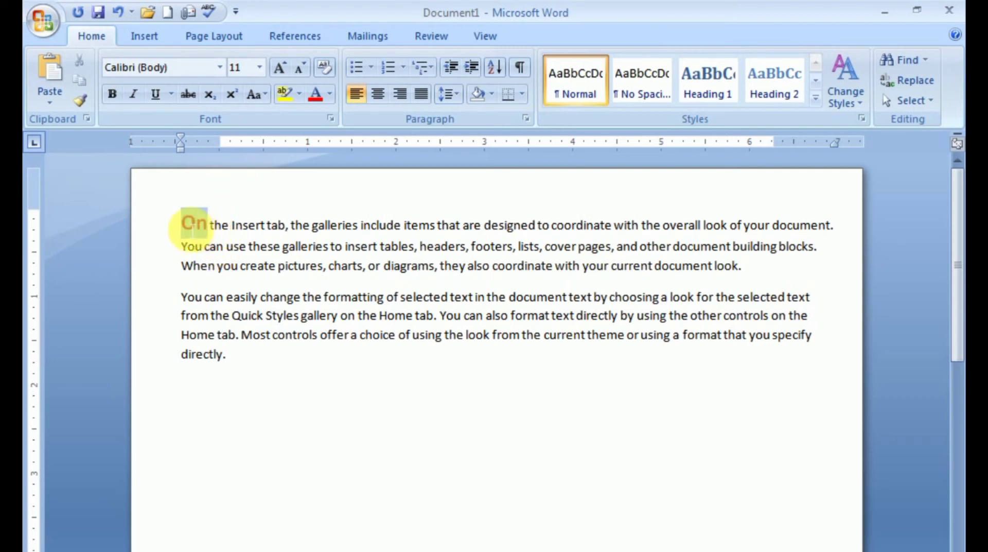
pyautogui.click(223, 61)
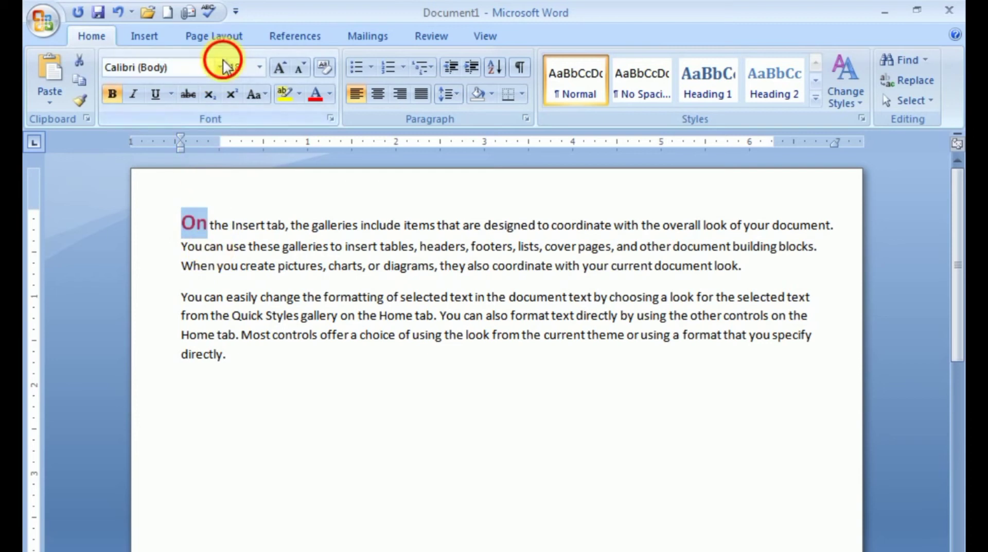
pyautogui.click(220, 68)
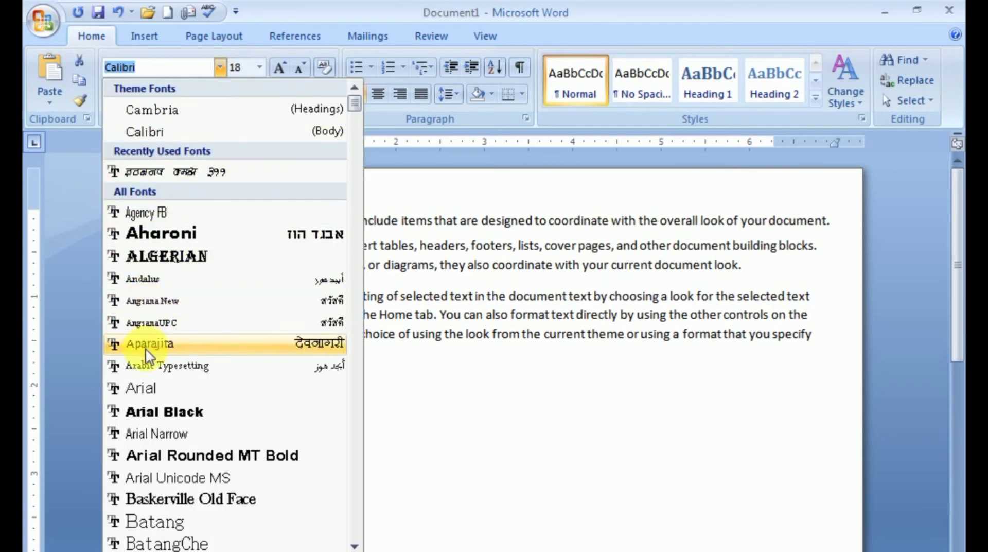
pyautogui.scroll(-8, 159, 422)
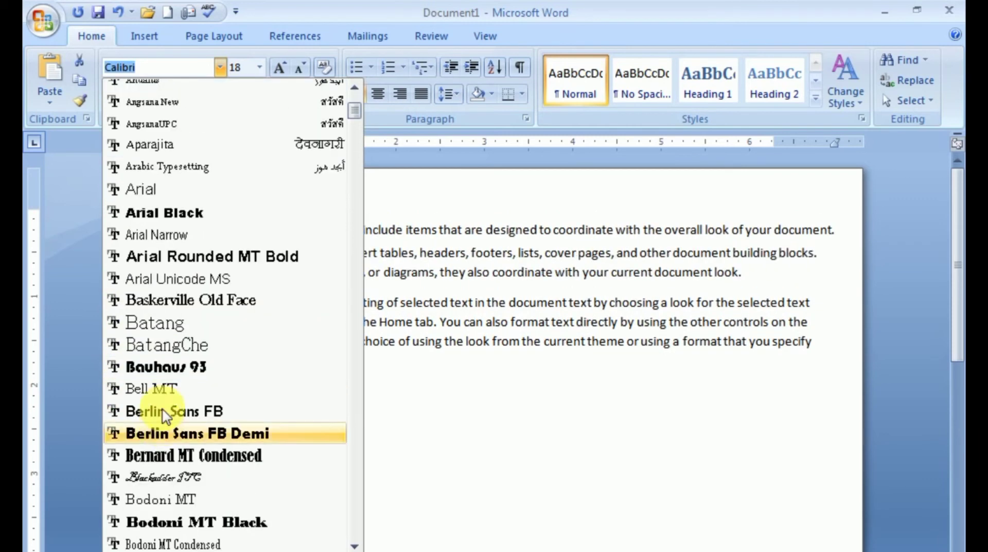
pyautogui.scroll(-1, 159, 411)
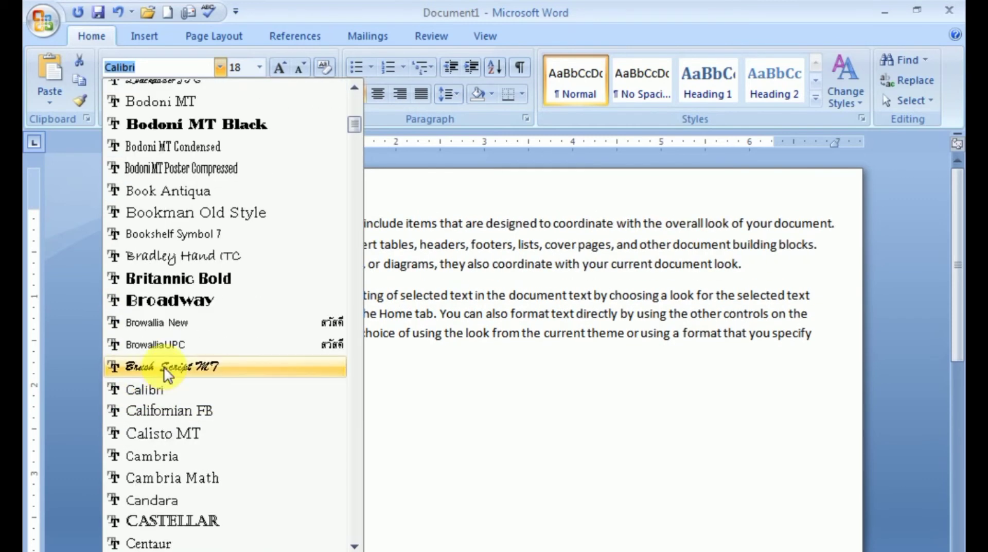
pyautogui.click(162, 197)
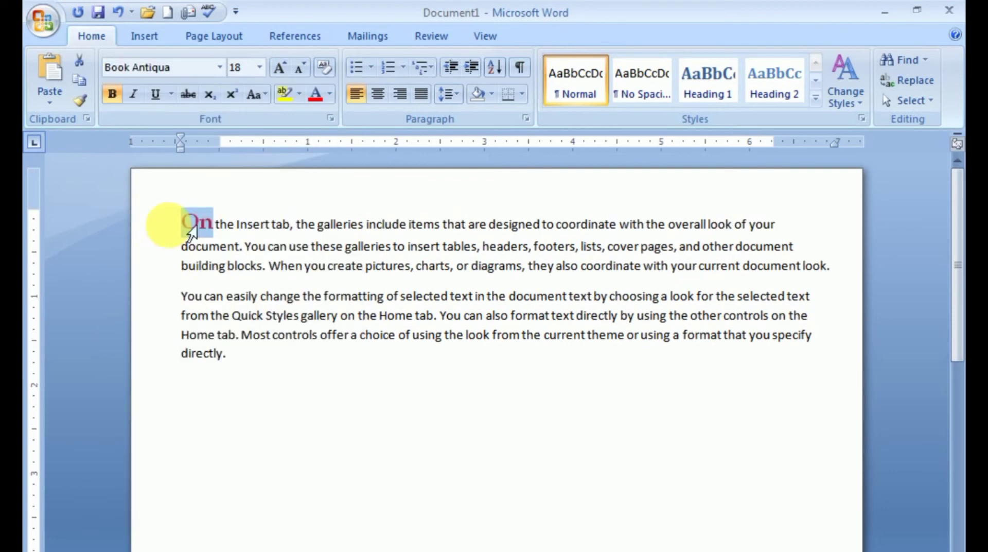
pyautogui.click(214, 224)
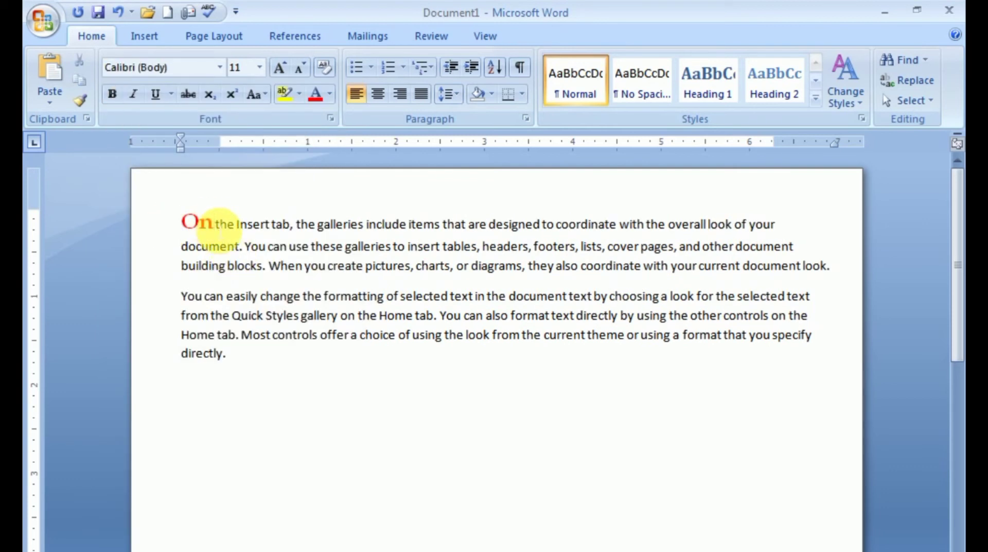
# Copy the formatting of the word "On" to the word "building" in the first paragraph with Format Painter
pyautogui.moveTo(215, 225); pyautogui.dragTo(187, 227)
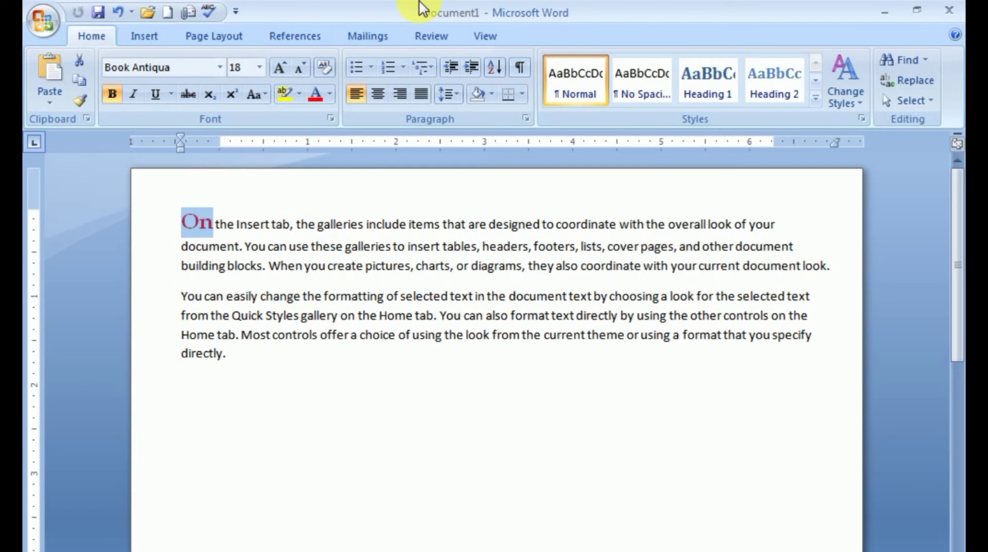
pyautogui.click(81, 104)
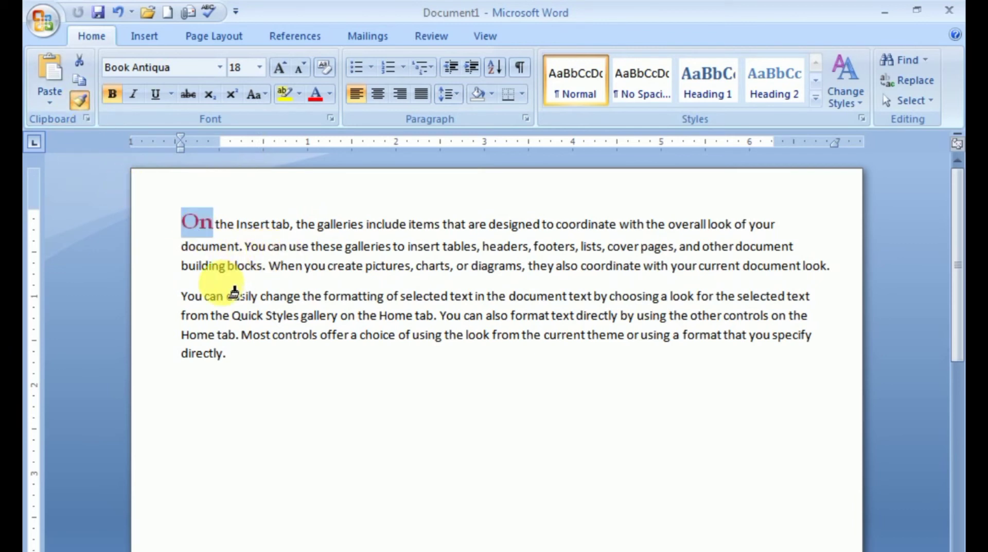
pyautogui.moveTo(186, 287)
pyautogui.mouseDown()
pyautogui.moveTo(224, 298)
pyautogui.moveTo(195, 272)
pyautogui.mouseUp()
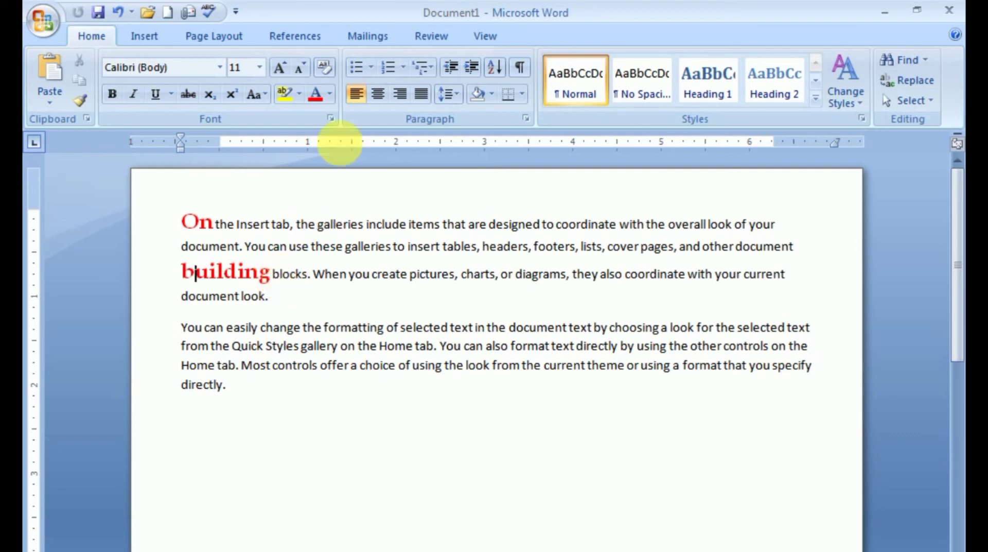
# Undo a format clearing made without a selection, and clear the formatting of only the word "building"
pyautogui.click(326, 69)
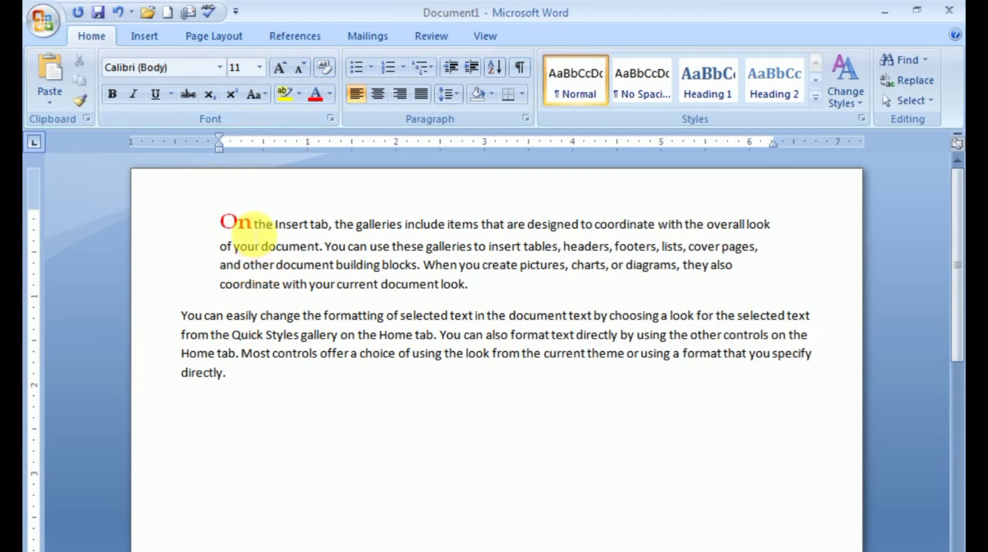
pyautogui.hotkey('ctrl', 'z')
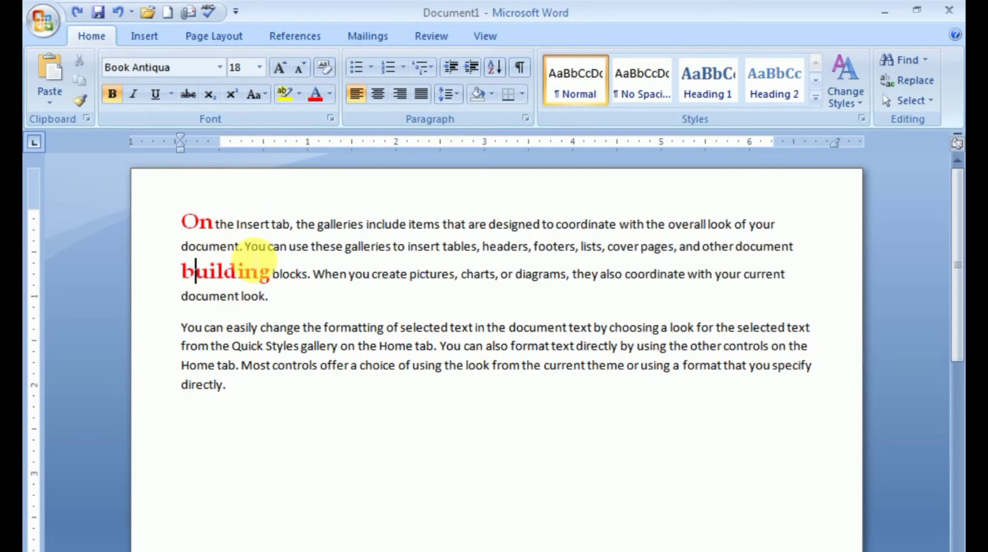
pyautogui.moveTo(273, 270); pyautogui.dragTo(182, 270)
pyautogui.click(323, 65)
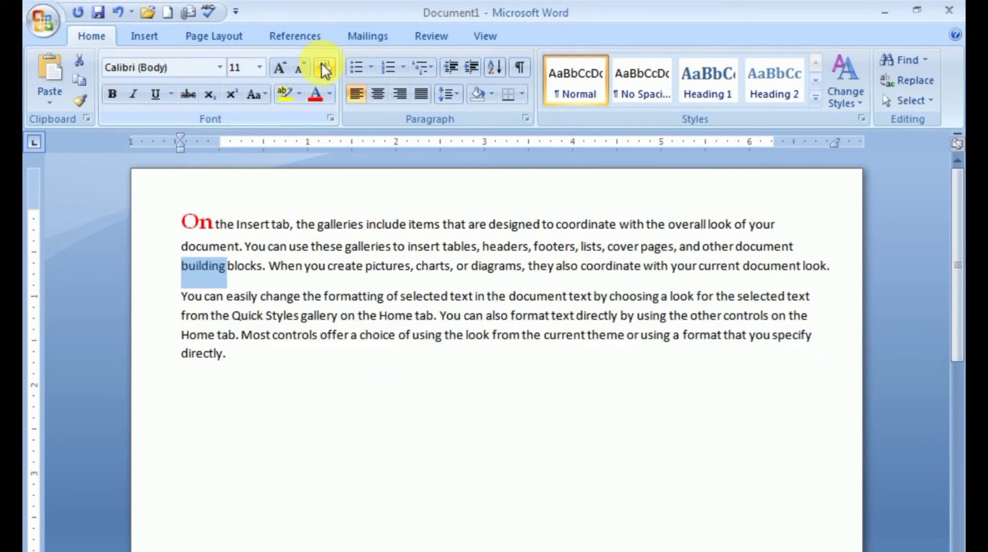
# Clear all formatting from the word "On" and place the cursor at the end of the second paragraph
pyautogui.moveTo(214, 222); pyautogui.dragTo(183, 222)
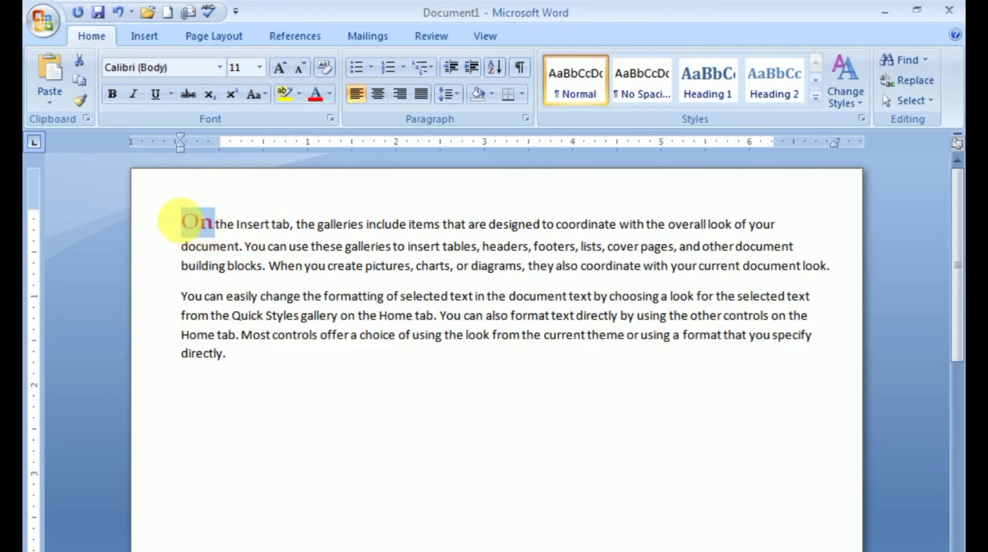
pyautogui.click(325, 63)
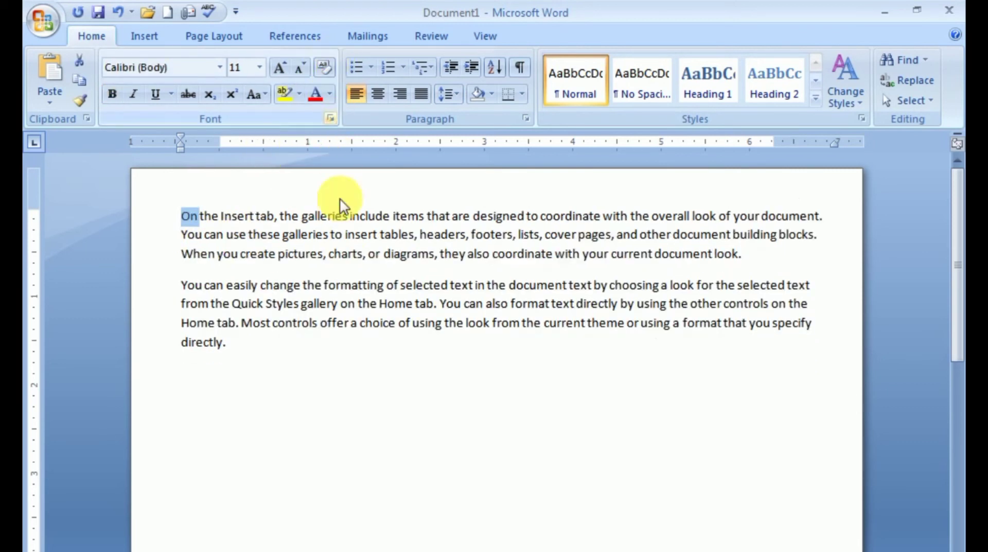
pyautogui.click(248, 355)
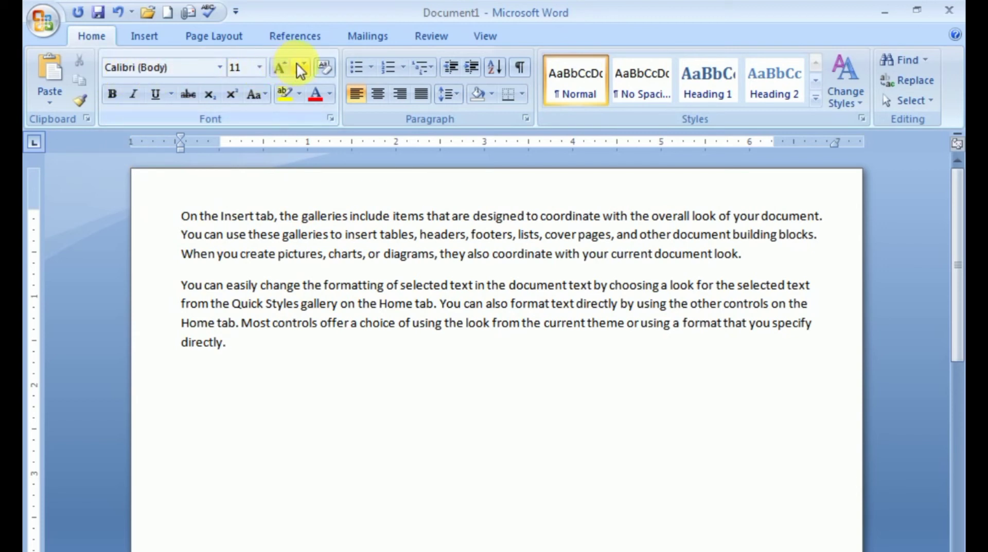
# Italicize both sample paragraphs, undo the italics, and place the cursor at the end of the first line
pyautogui.moveTo(226, 341); pyautogui.dragTo(161, 207)
pyautogui.click(134, 95)
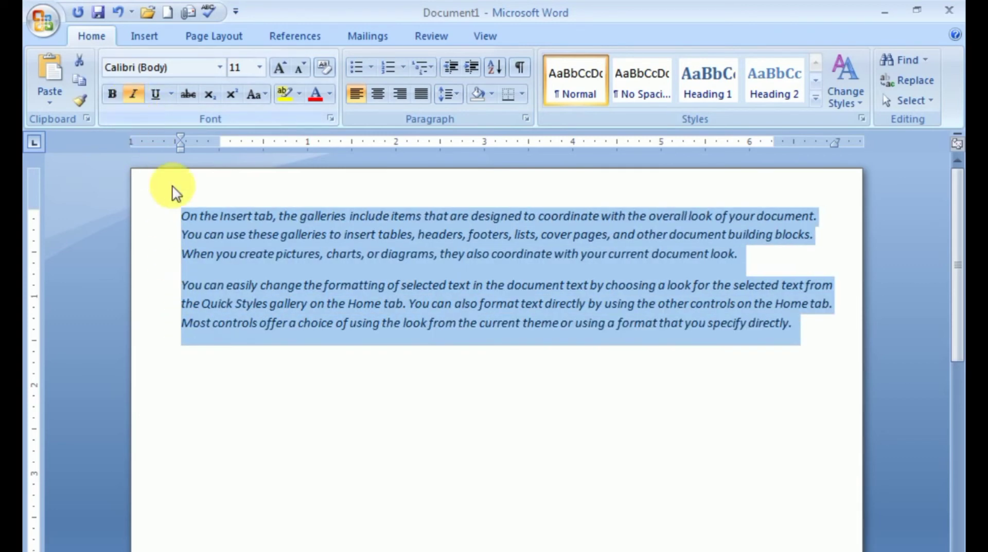
pyautogui.click(799, 334)
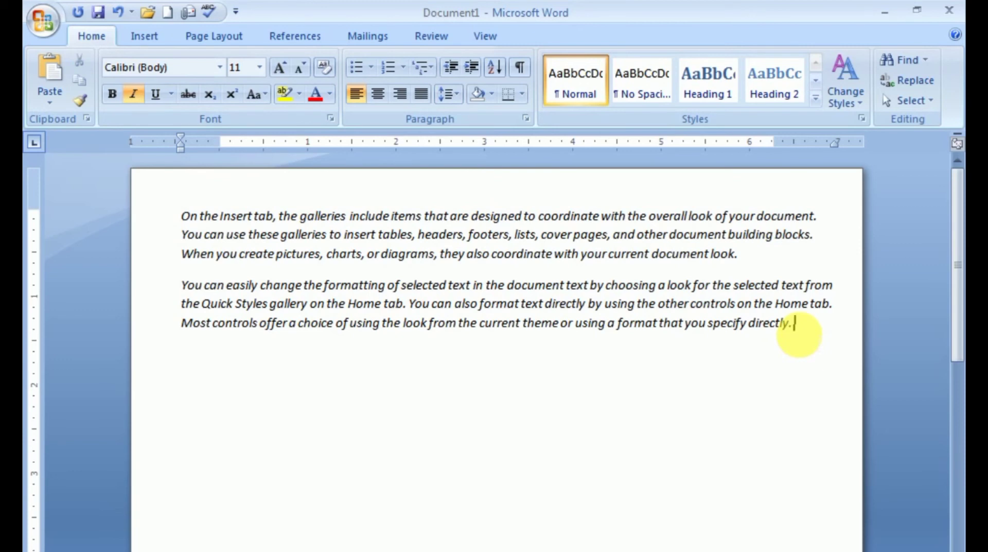
pyautogui.hotkey('ctrl', 'z')
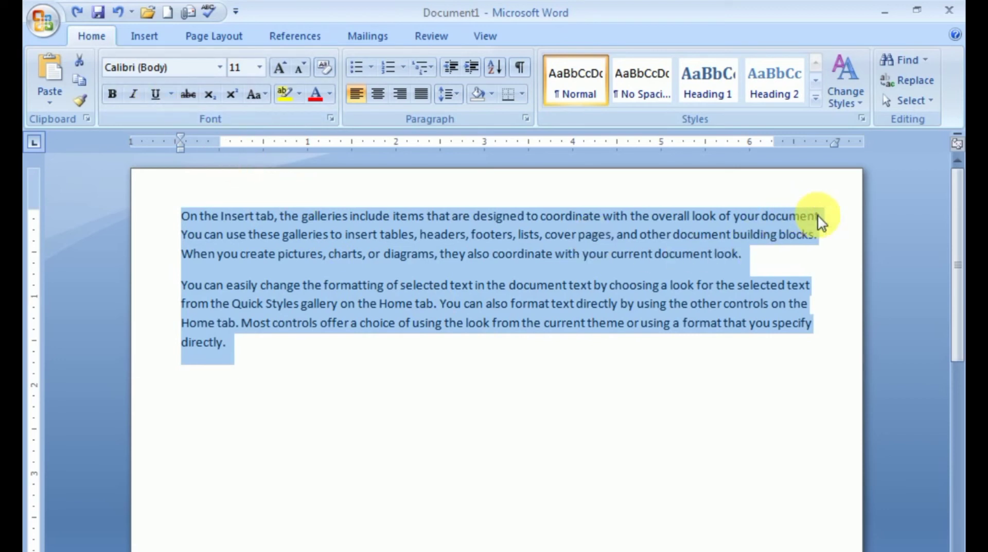
pyautogui.click(833, 222)
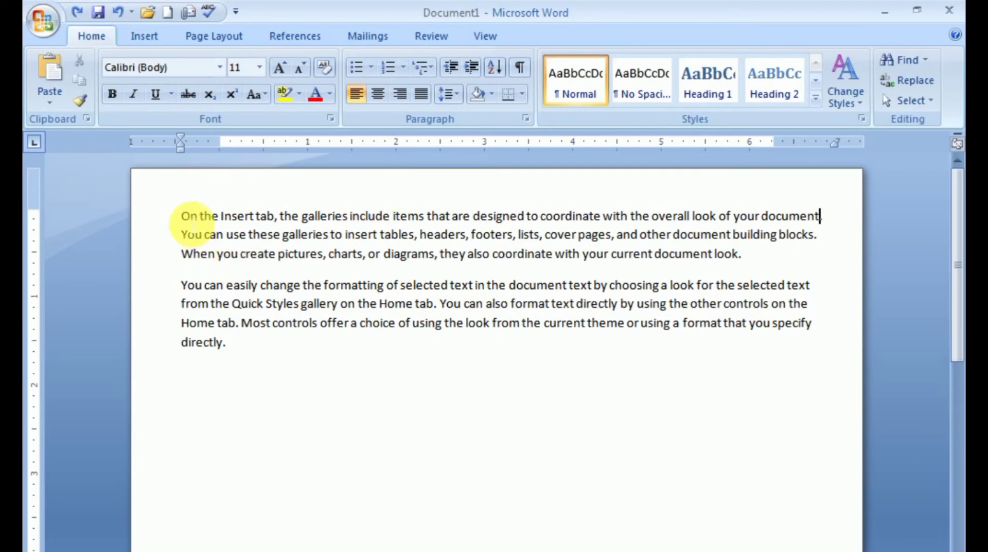
# Add three blank lines above the first paragraph and enter the title "My Document" on the topmost line
pyautogui.click(184, 219)
pyautogui.press('Return')
pyautogui.press('Return')
pyautogui.press('Return')
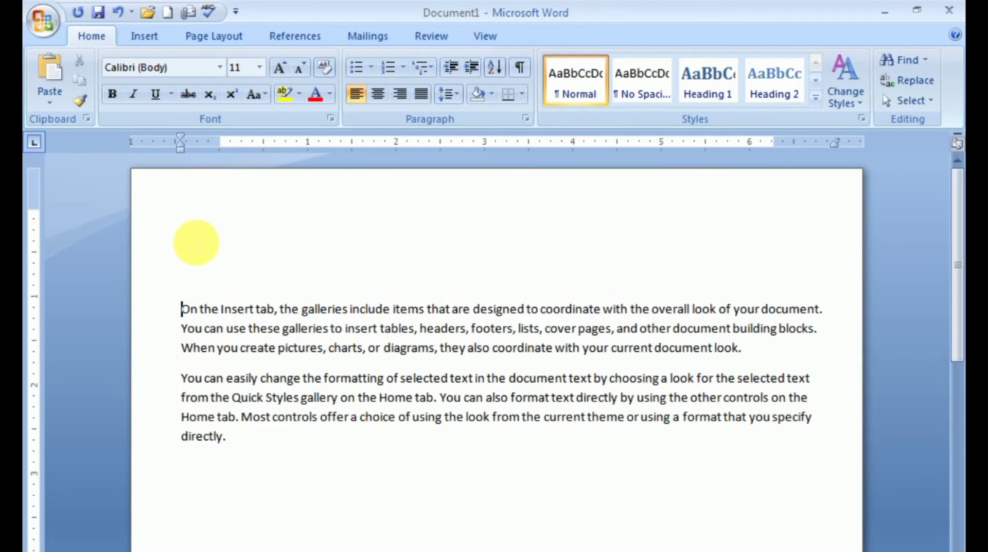
pyautogui.press('Up')
pyautogui.press('Up')
pyautogui.press('Up')
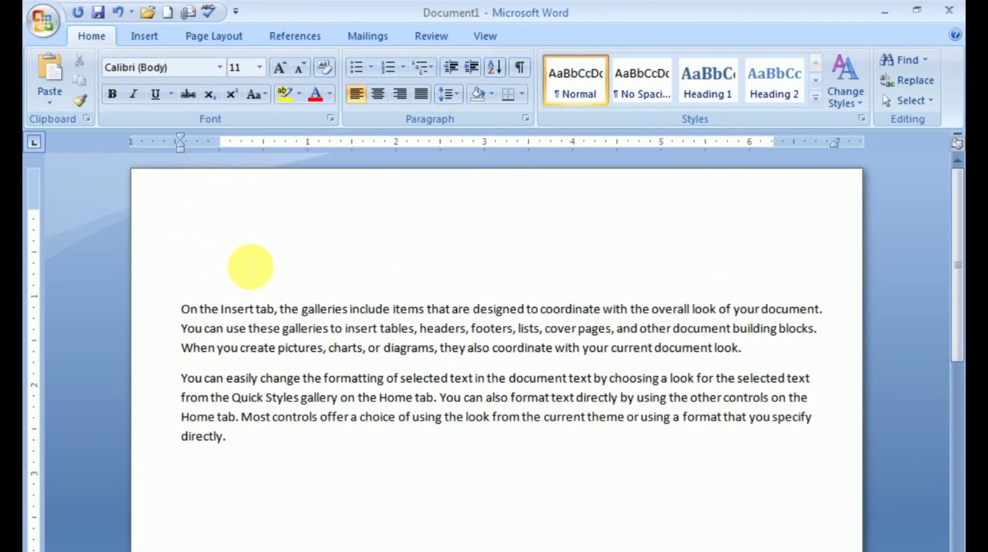
pyautogui.write('My')
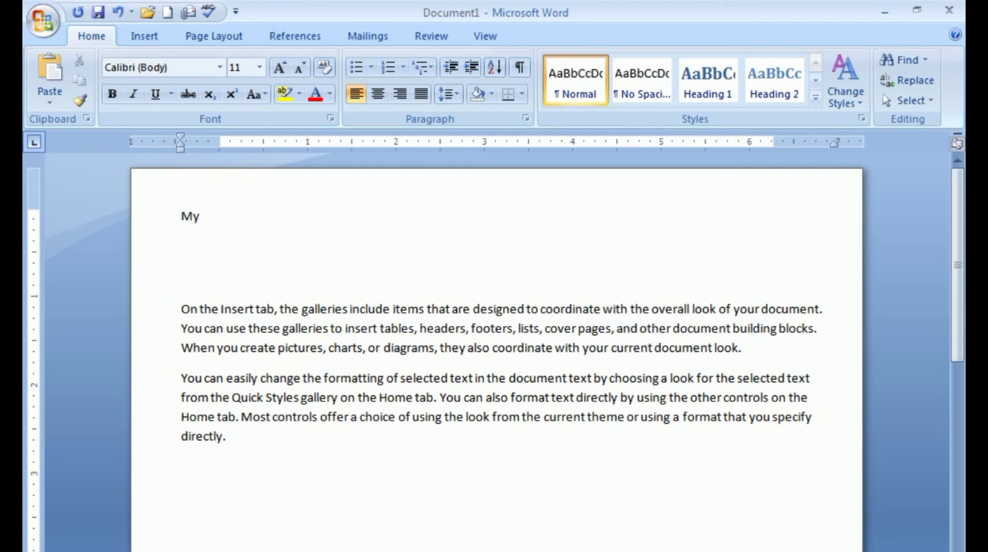
pyautogui.write(' Document')
# Format the title "My Document" at size 16, bold and underlined
pyautogui.moveTo(260, 216); pyautogui.dragTo(195, 220)
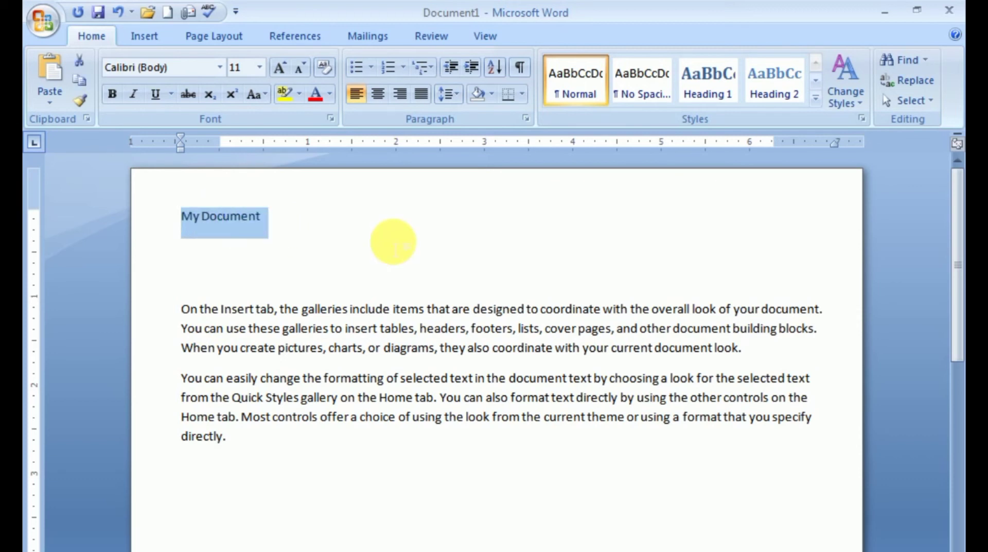
pyautogui.hotkey('ctrl', 'shift', '.')
pyautogui.hotkey('ctrl', 'shift', '.')
pyautogui.hotkey('ctrl', 'shift', '.')
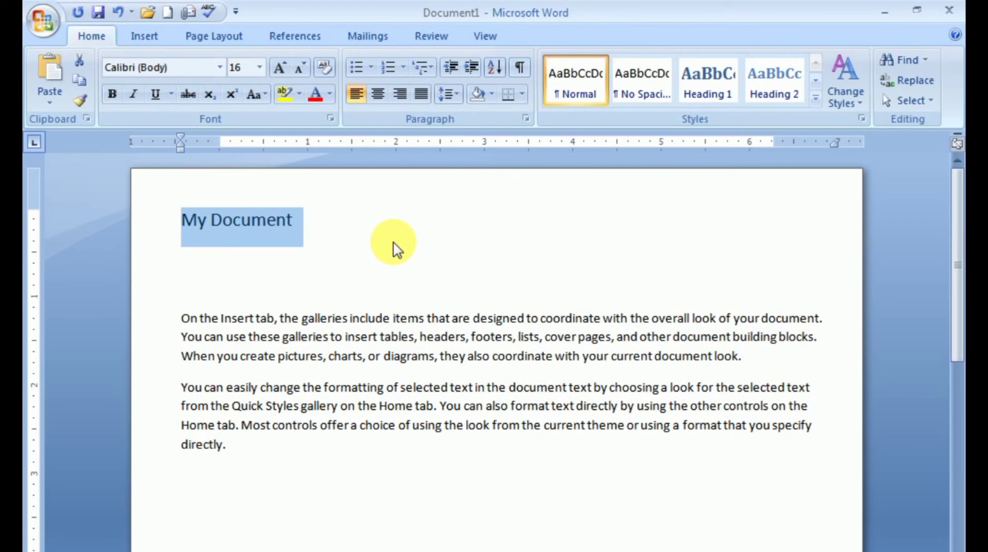
pyautogui.hotkey('ctrl', 'b')
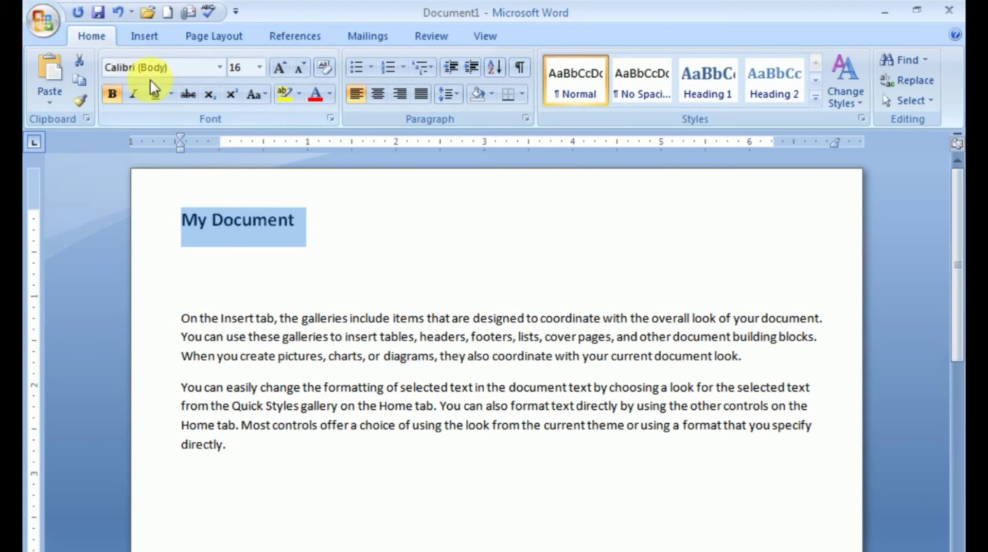
pyautogui.click(153, 93)
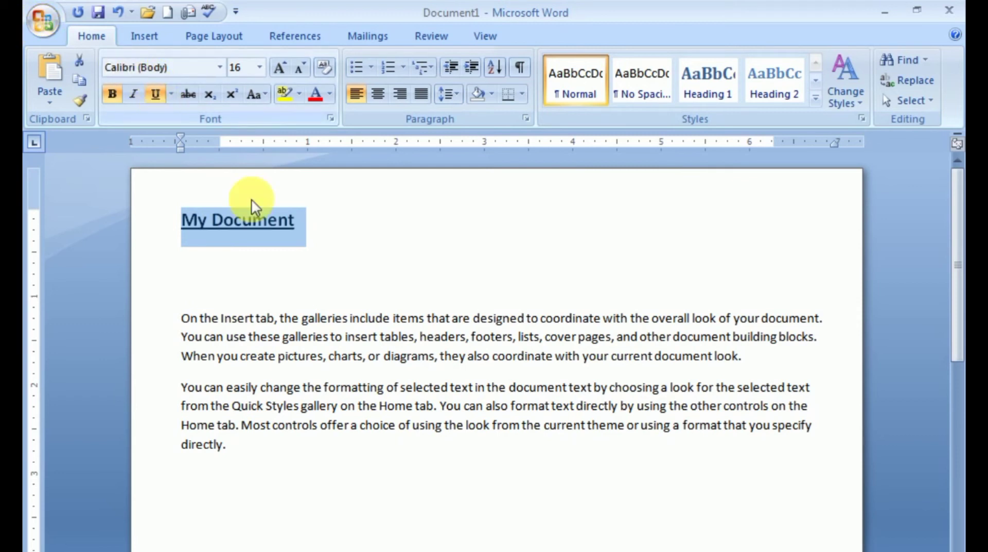
# Add ":-" at the end of the title "My Document"
pyautogui.click(292, 227)
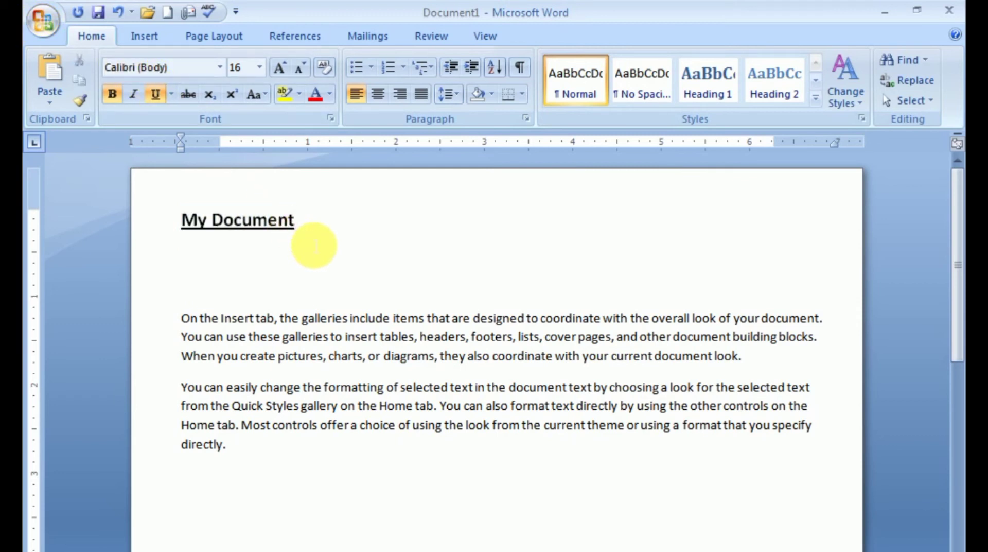
pyautogui.write(';')
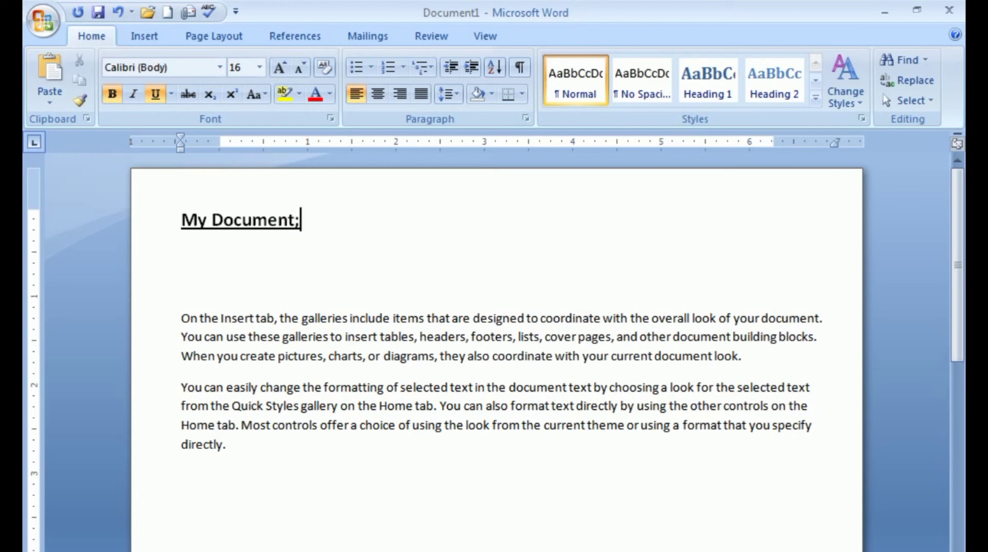
pyautogui.press('BackSpace')
pyautogui.write(':-')
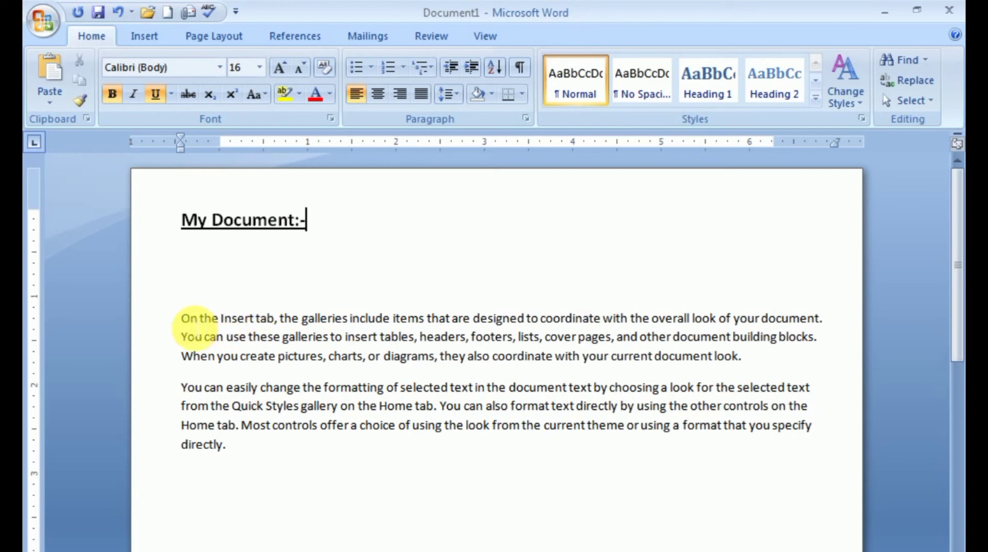
# Remove the blank lines between the title and the first paragraph, leaving the paragraph unindented directly beneath the title
pyautogui.click(184, 322)
pyautogui.press('BackSpace')
pyautogui.press('BackSpace')
pyautogui.press('BackSpace')
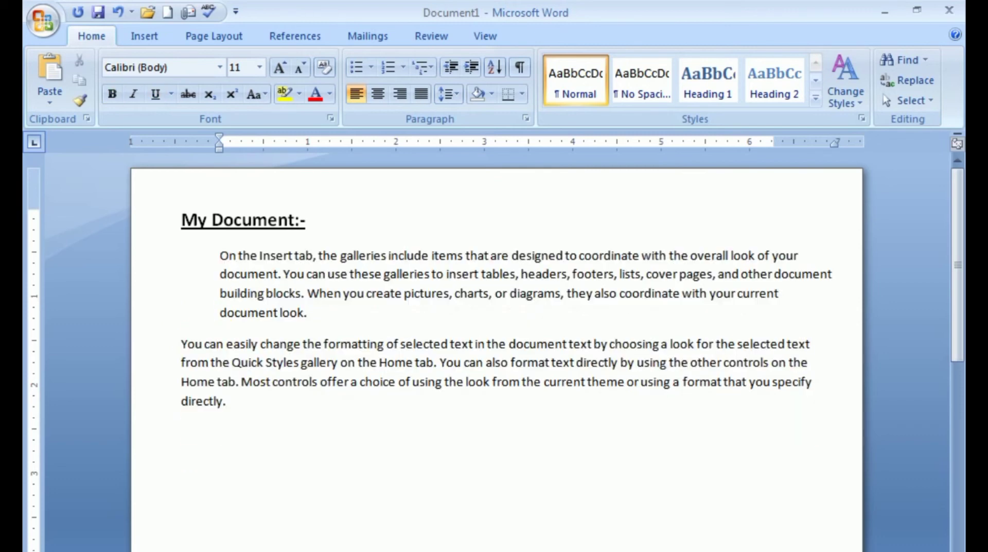
pyautogui.press('BackSpace')
pyautogui.press('Return')
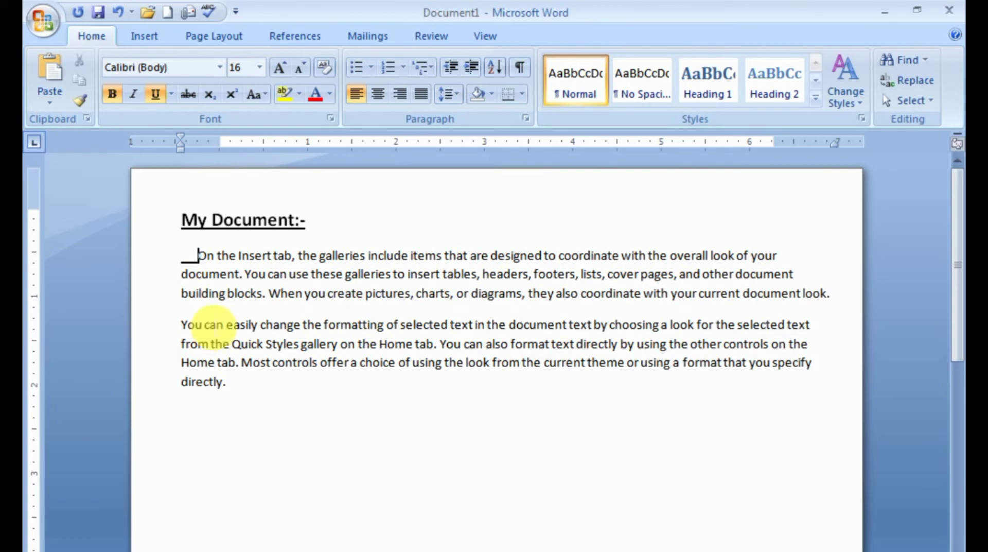
pyautogui.press('BackSpace')
pyautogui.press('BackSpace')
pyautogui.press('BackSpace')
pyautogui.press('BackSpace')
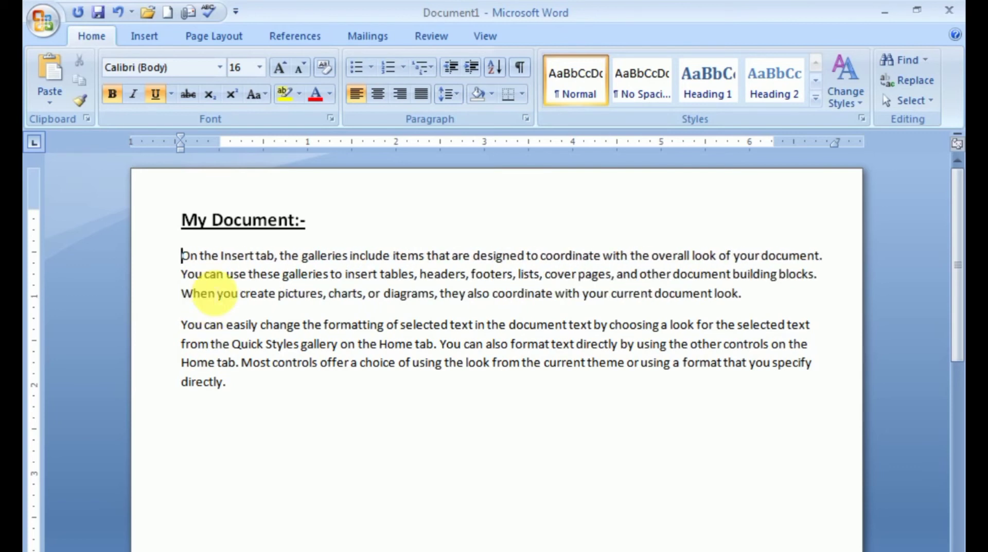
# Remove the hyphen from the end of the title and start the first paragraph on its own line with an indented first line
pyautogui.hotkey('ctrl', 'm')
pyautogui.press('BackSpace')
pyautogui.press('BackSpace')
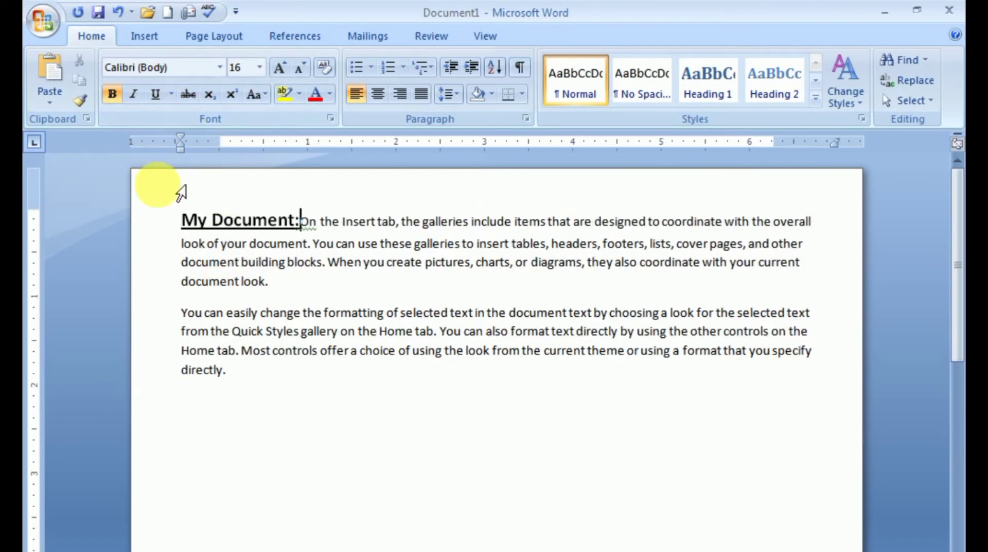
pyautogui.press('Return')
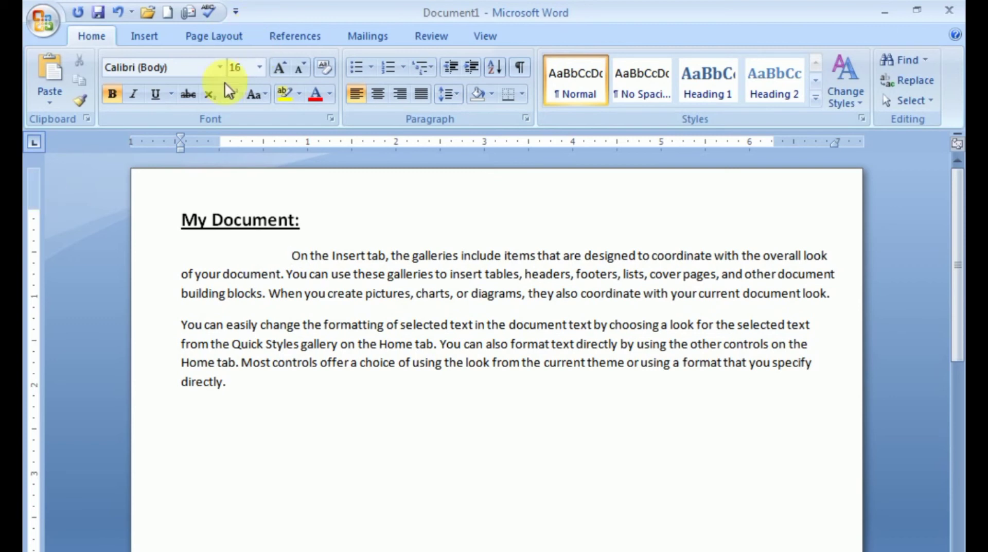
# Strike through the word "On" at the start of the first paragraph, and undo the strikethrough
pyautogui.doubleClick(302, 256)
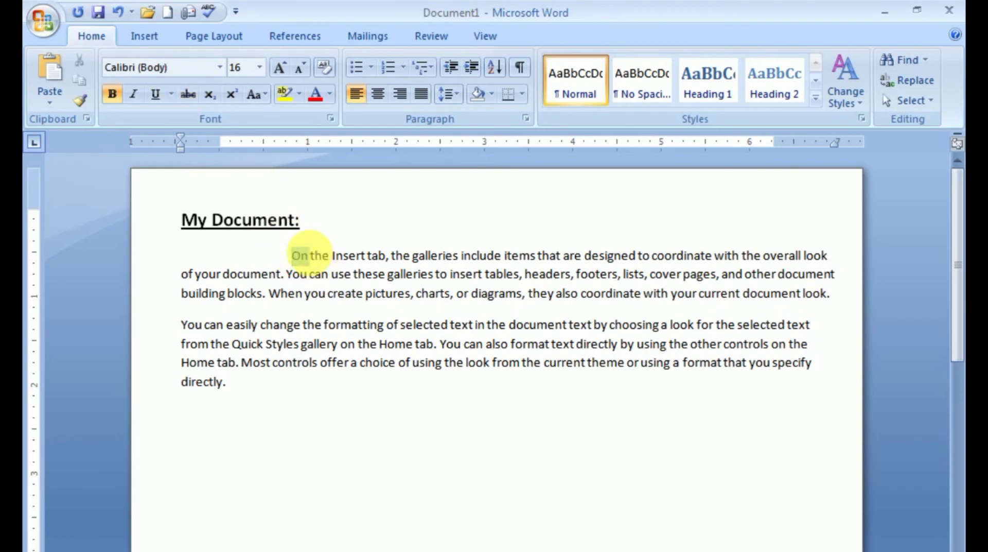
pyautogui.click(187, 95)
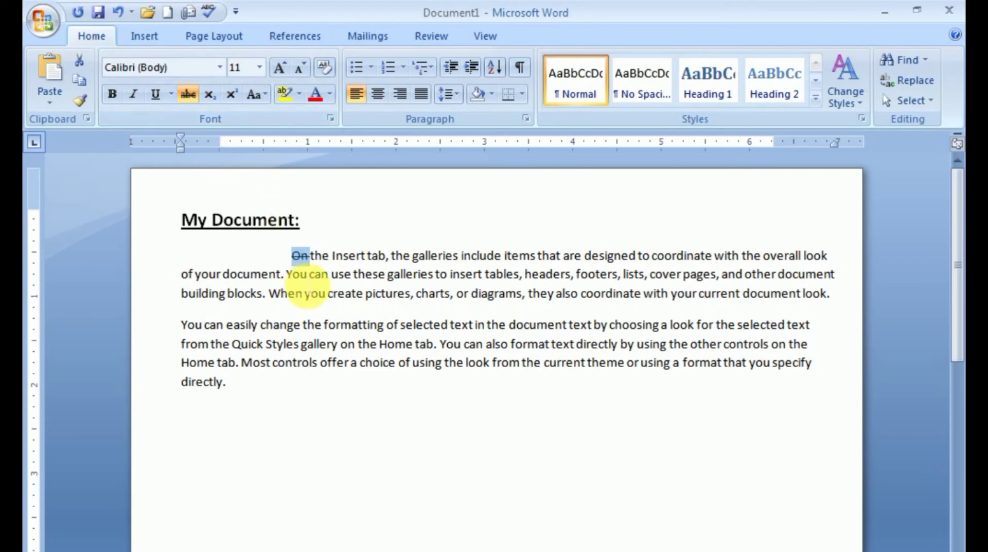
pyautogui.click(312, 255)
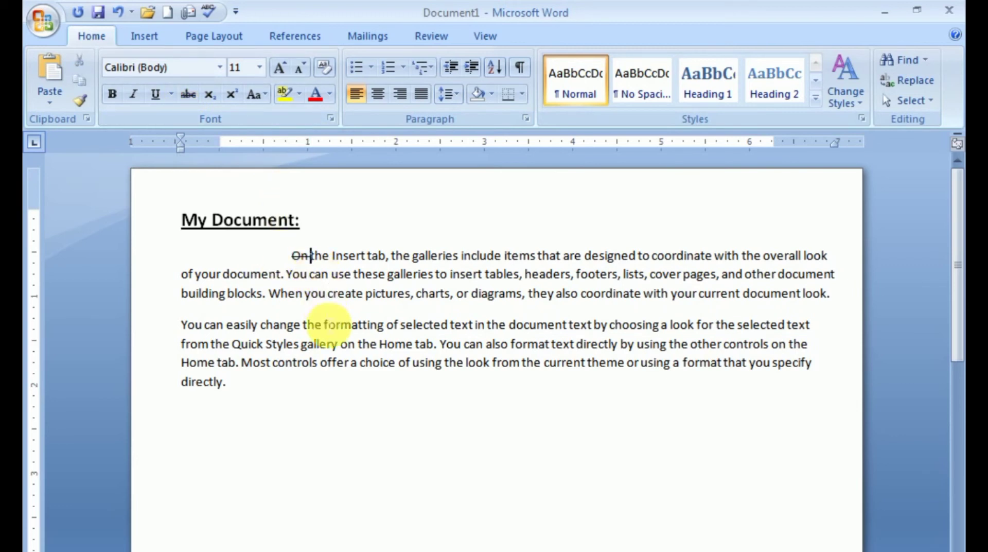
pyautogui.hotkey('ctrl', 'z')
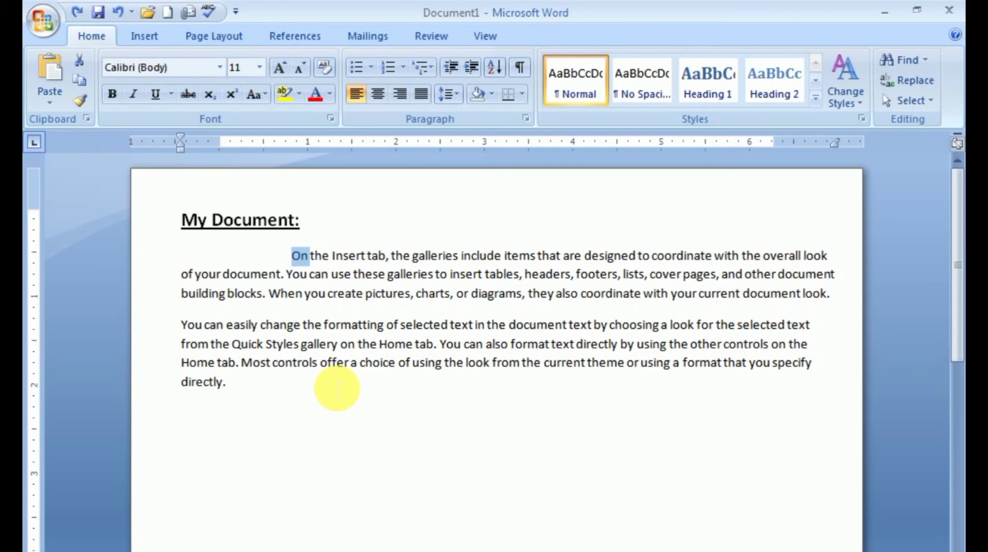
# Write H2O with a subscript 2 in a new paragraph below the second paragraph
pyautogui.press('Down')
pyautogui.press('Down')
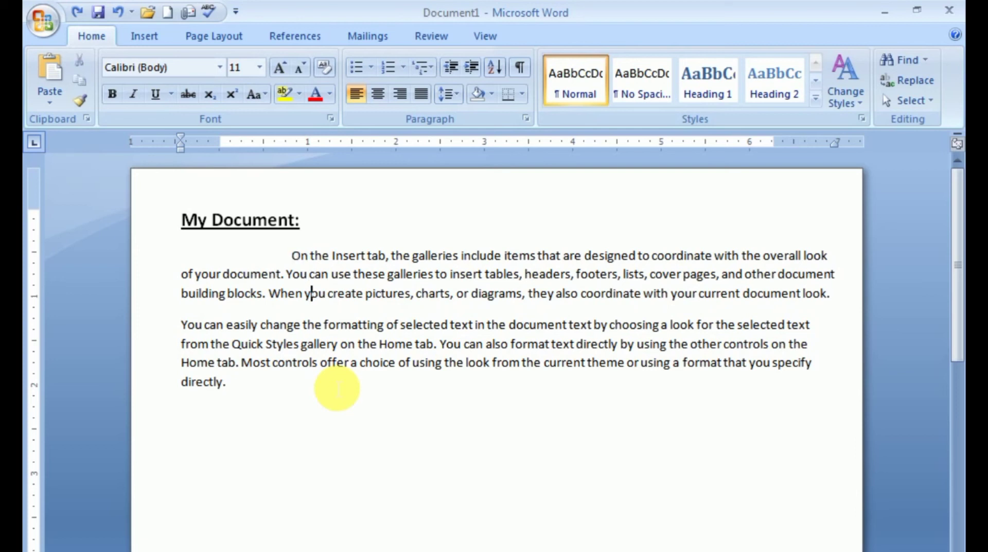
pyautogui.press('Down')
pyautogui.press('Down')
pyautogui.press('Return')
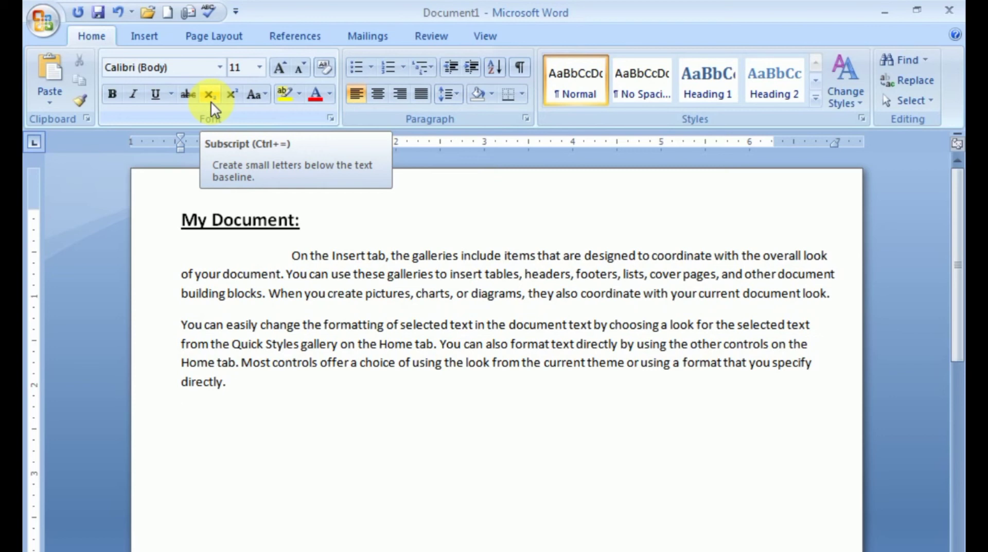
pyautogui.write('H')
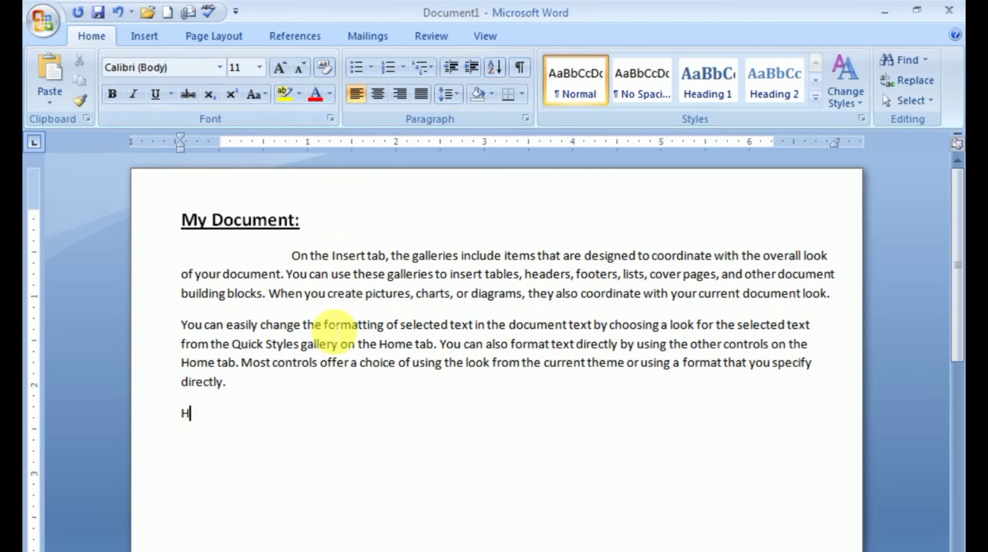
pyautogui.click(210, 94)
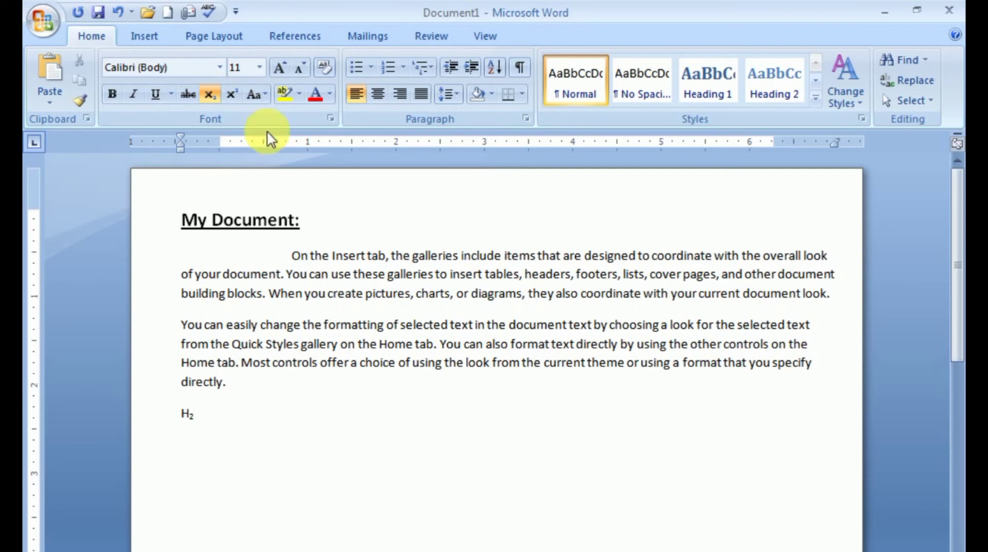
pyautogui.write('2')
pyautogui.click(210, 94)
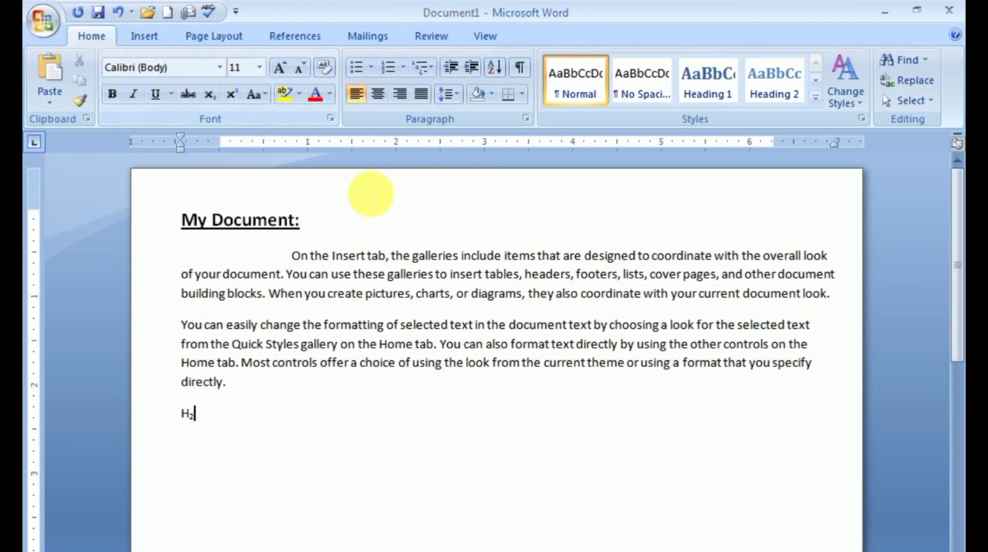
pyautogui.write('O (')
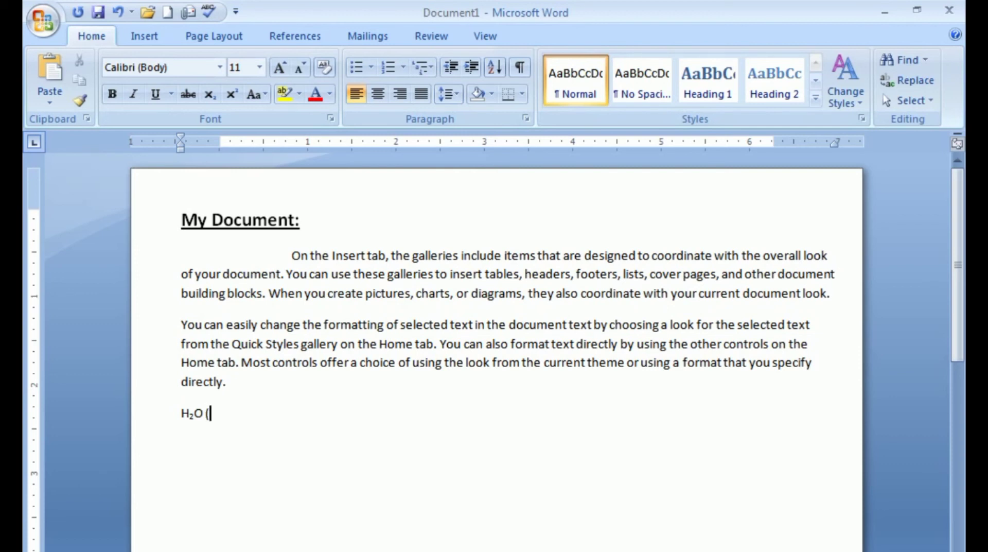
# Continue the formula line with (2) followed by a superscript 2, and 10 followed by a superscript "st"
pyautogui.write('2)2')
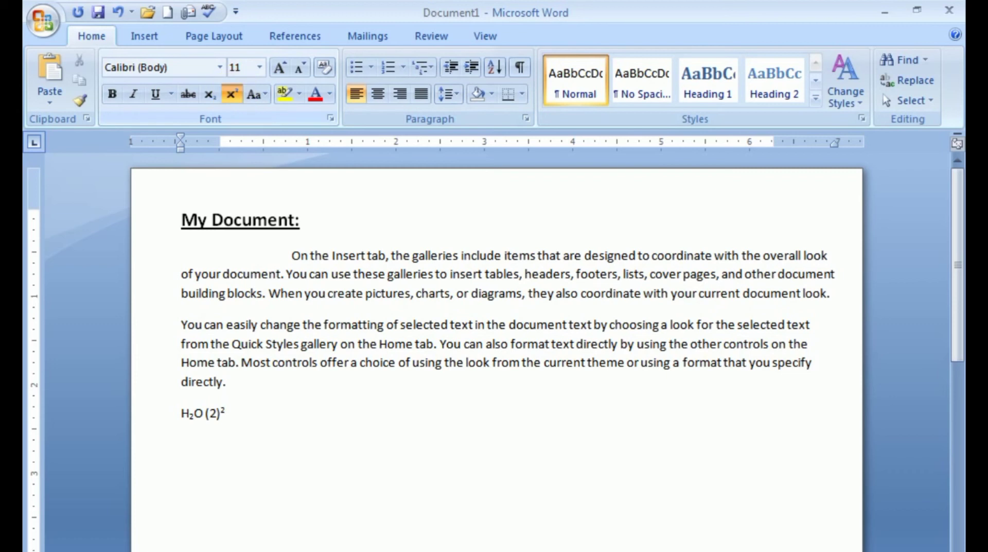
pyautogui.click(231, 94)
pyautogui.write('10')
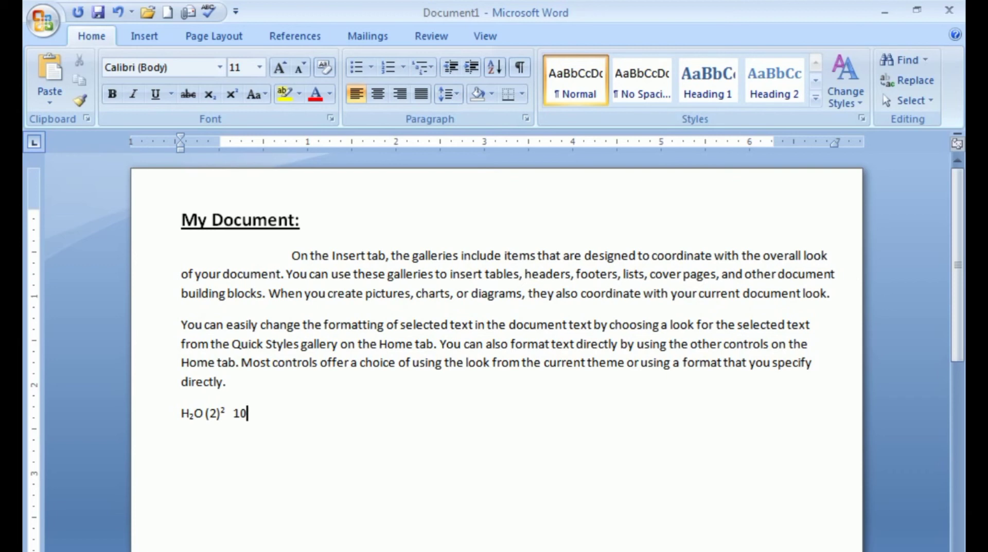
pyautogui.click(233, 94)
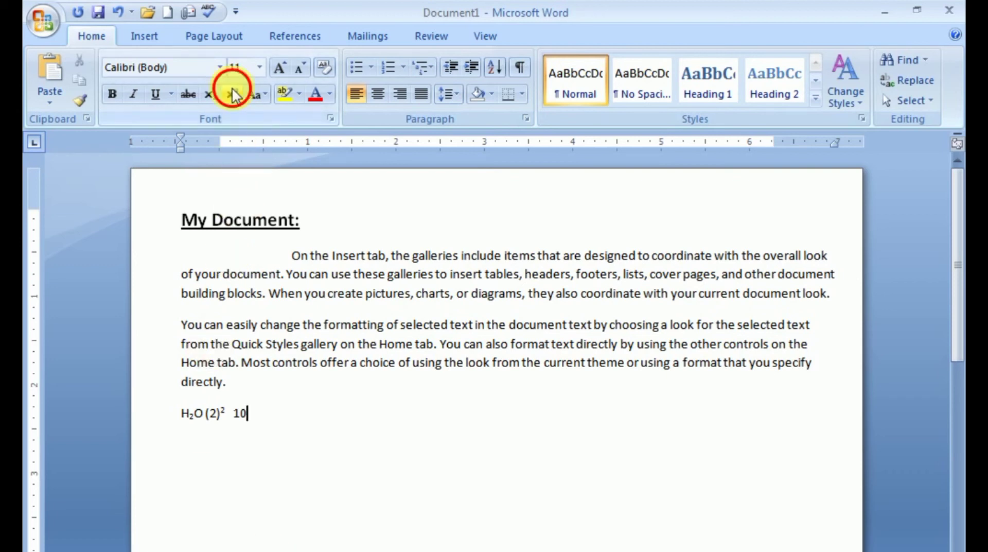
pyautogui.write('3')
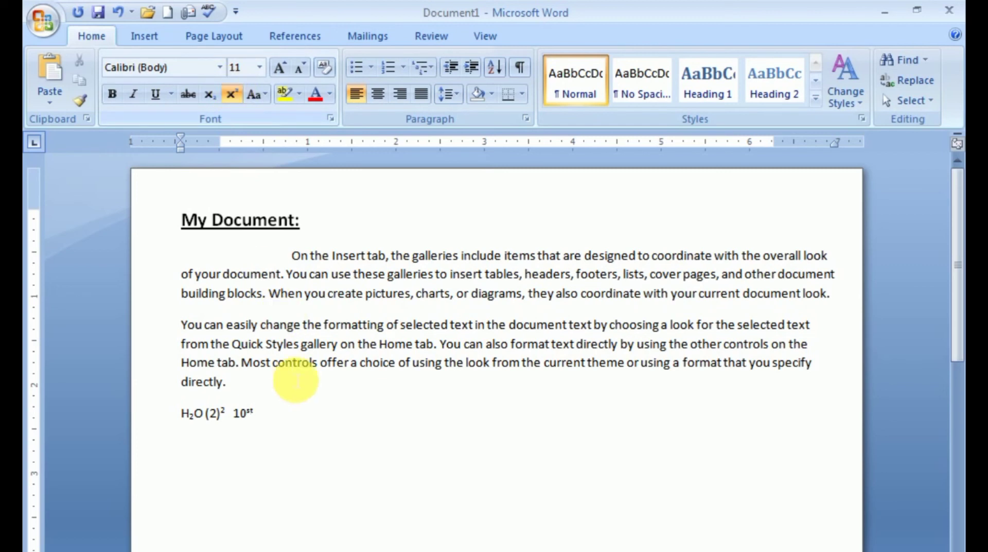
# View the Change Case options without applying one, and delete the line of subscript and superscript examples
pyautogui.click(264, 95)
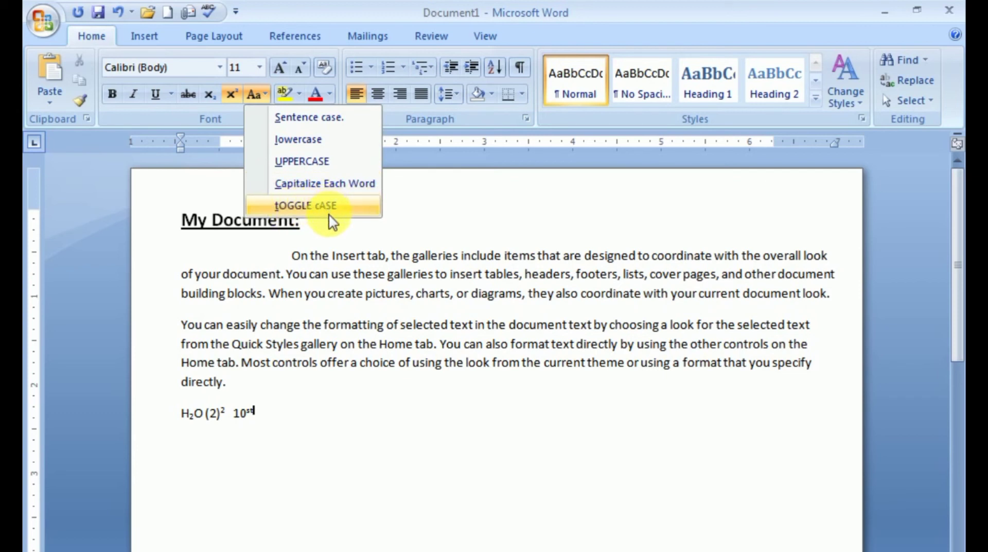
pyautogui.click(313, 6)
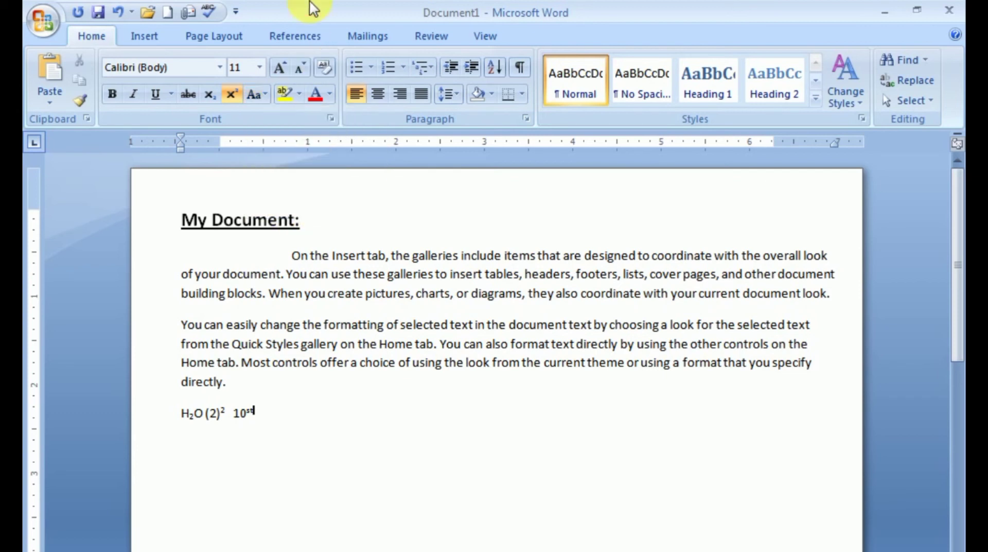
pyautogui.moveTo(276, 418); pyautogui.dragTo(166, 430)
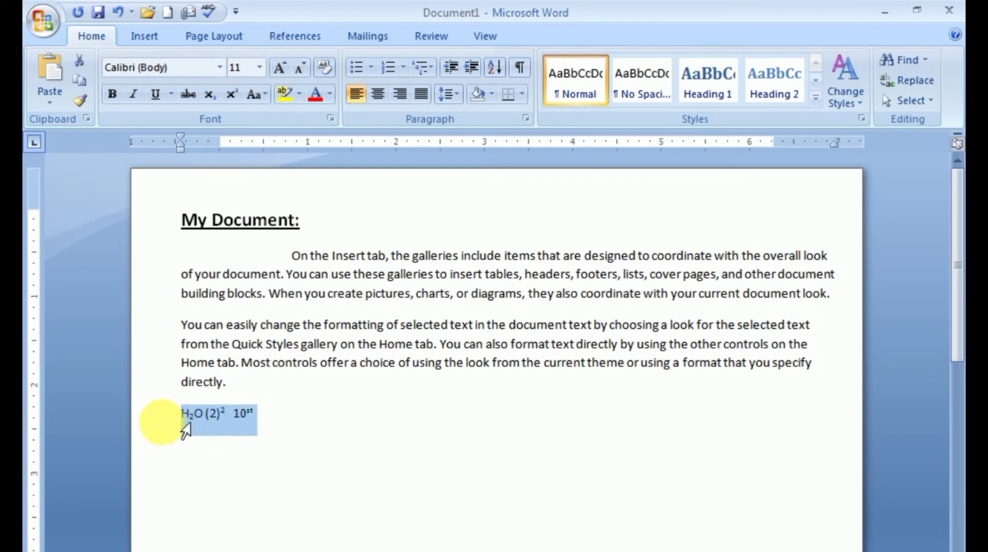
pyautogui.click(219, 420)
pyautogui.press('Delete')
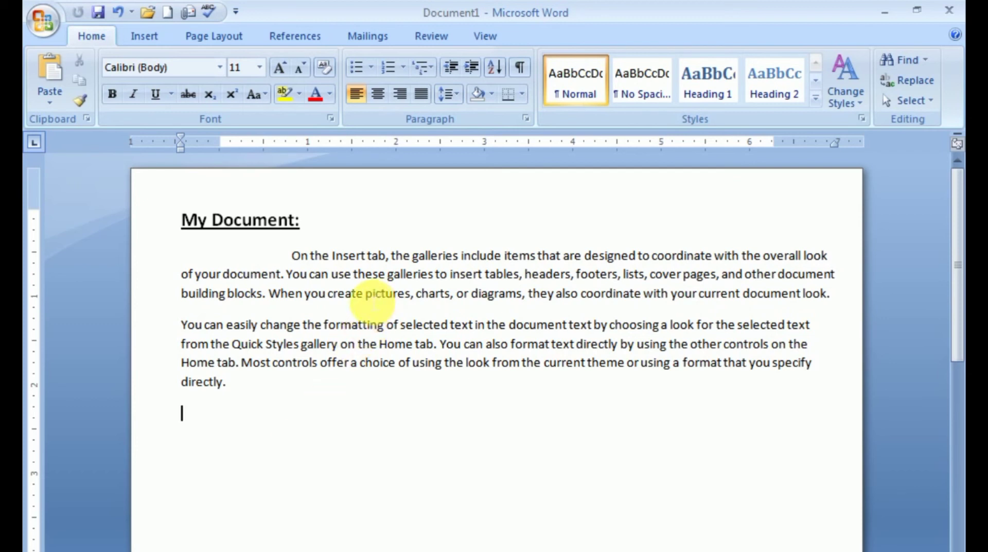
# Highlight the words "pictures, charts, or diagrams," in the first paragraph in yellow
pyautogui.moveTo(369, 303); pyautogui.dragTo(512, 302)
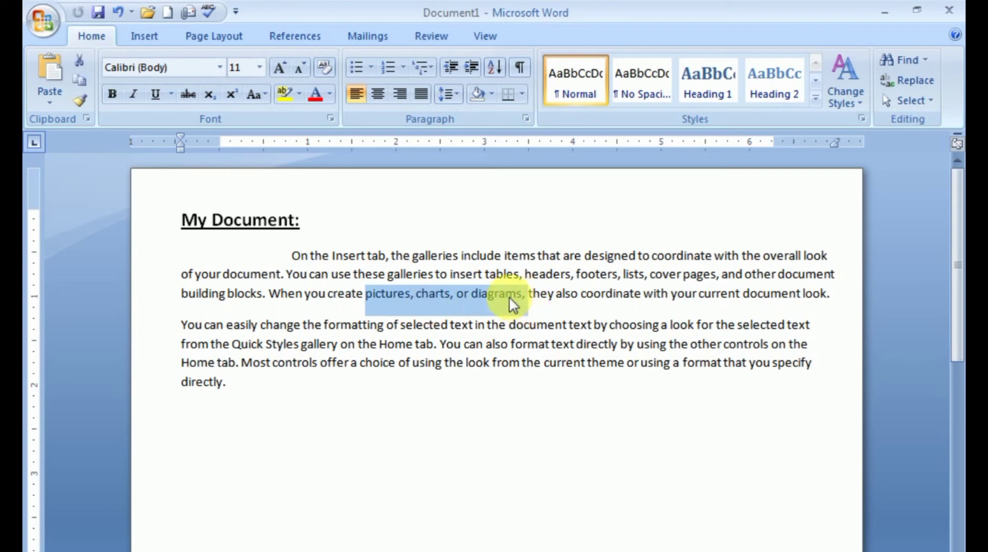
pyautogui.click(286, 96)
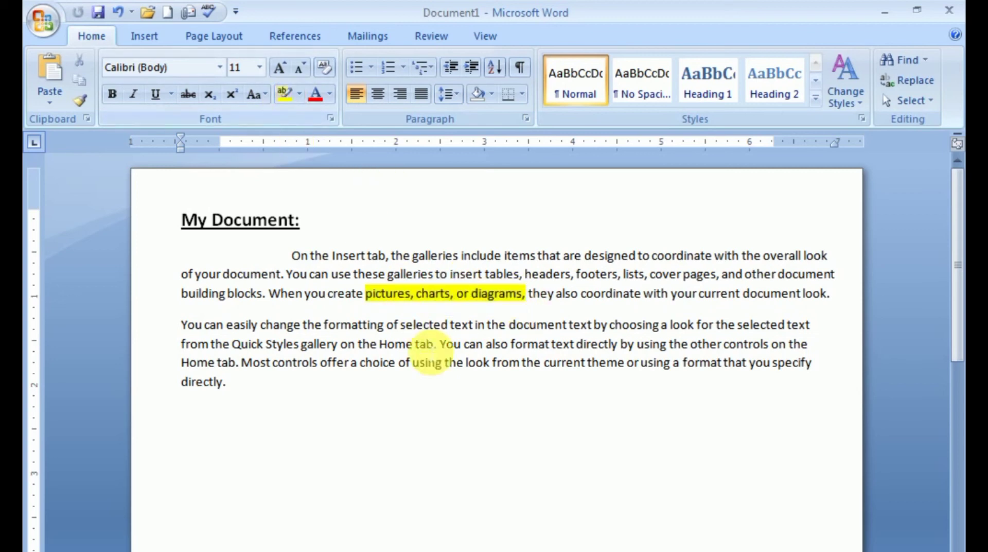
# Set the font color of both body paragraphs below the title to standard red
pyautogui.click(227, 392)
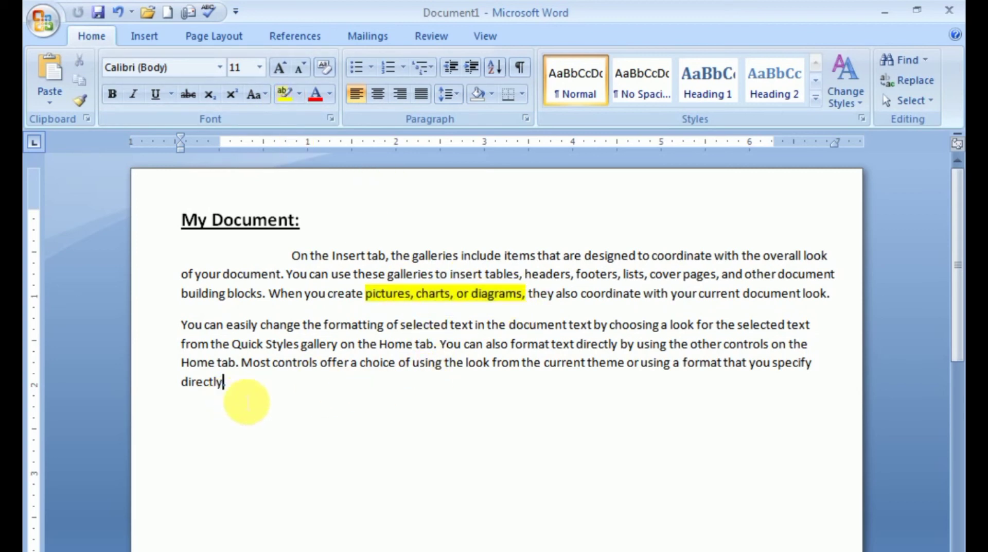
pyautogui.moveTo(242, 392); pyautogui.dragTo(178, 256)
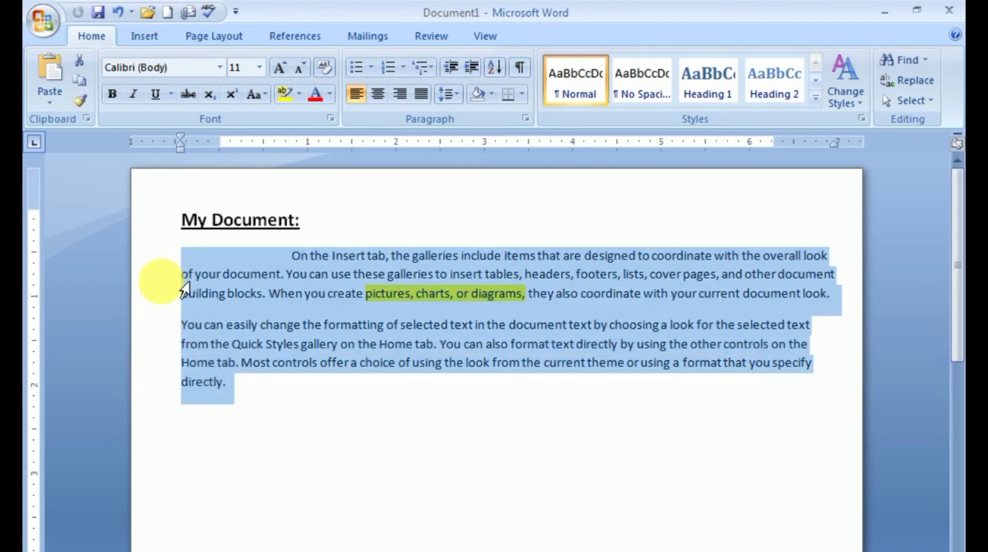
pyautogui.click(331, 92)
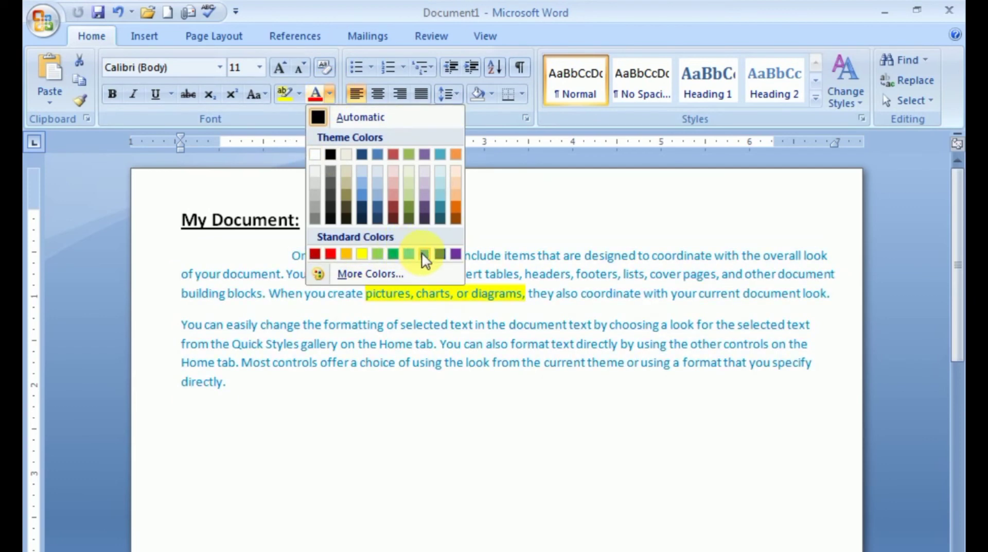
pyautogui.click(330, 253)
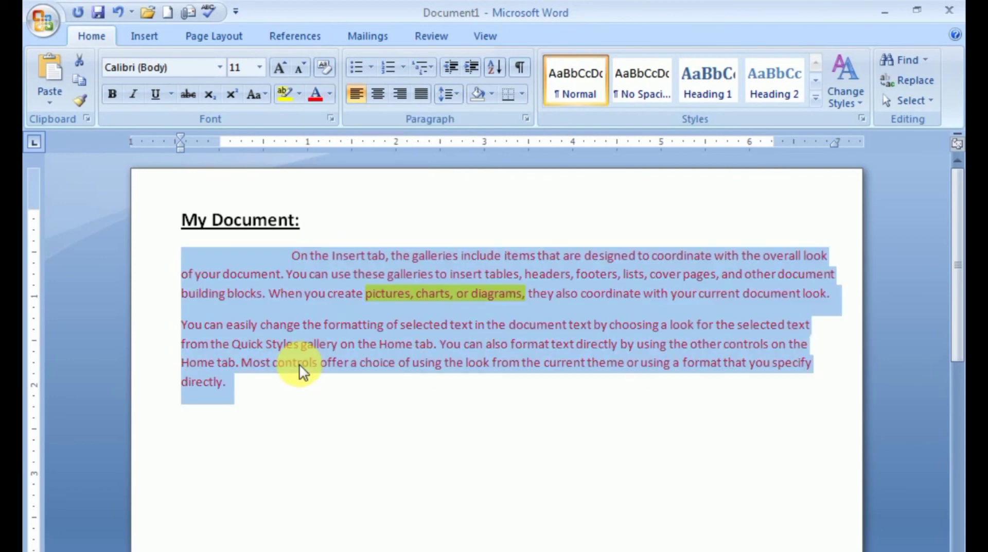
pyautogui.click(262, 400)
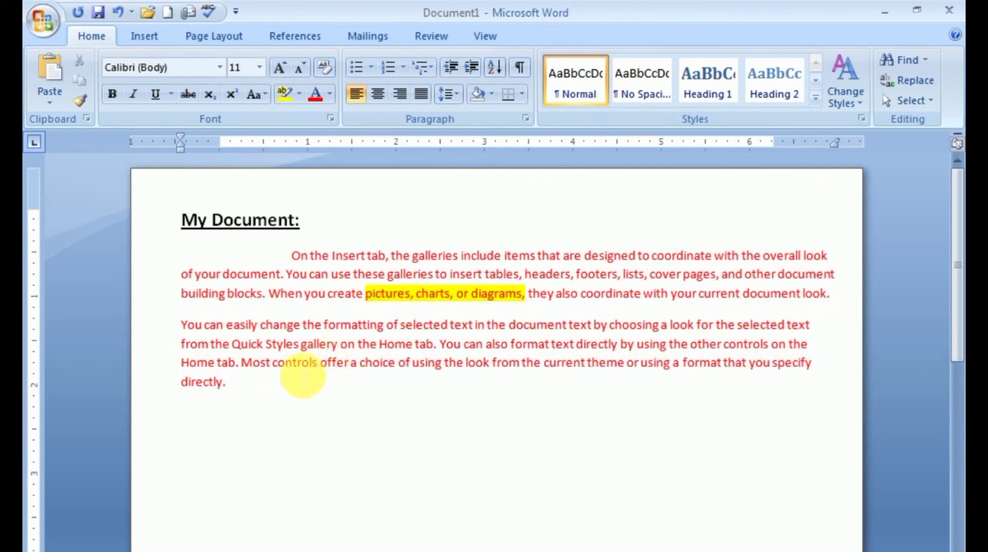
# Select the red body text from the first paragraph's second line onward and preview the Bullet Library styles without applying one
pyautogui.moveTo(265, 386); pyautogui.dragTo(173, 276)
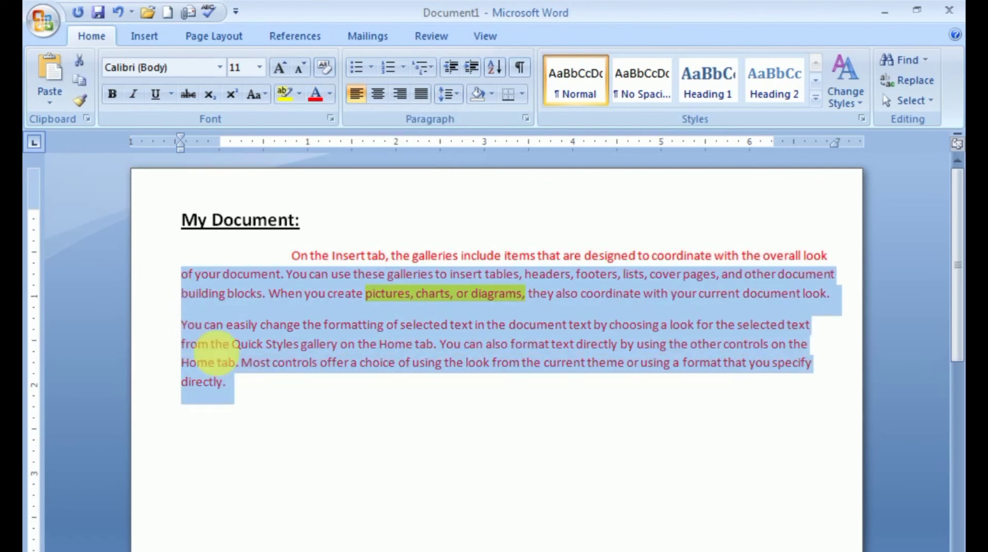
pyautogui.click(242, 396)
pyautogui.moveTo(247, 392); pyautogui.dragTo(265, 252)
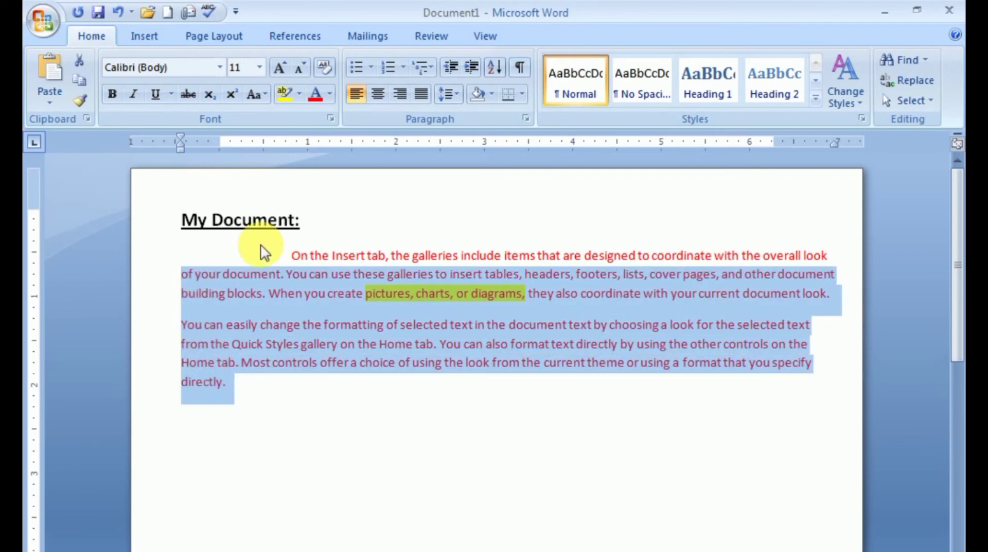
pyautogui.click(370, 68)
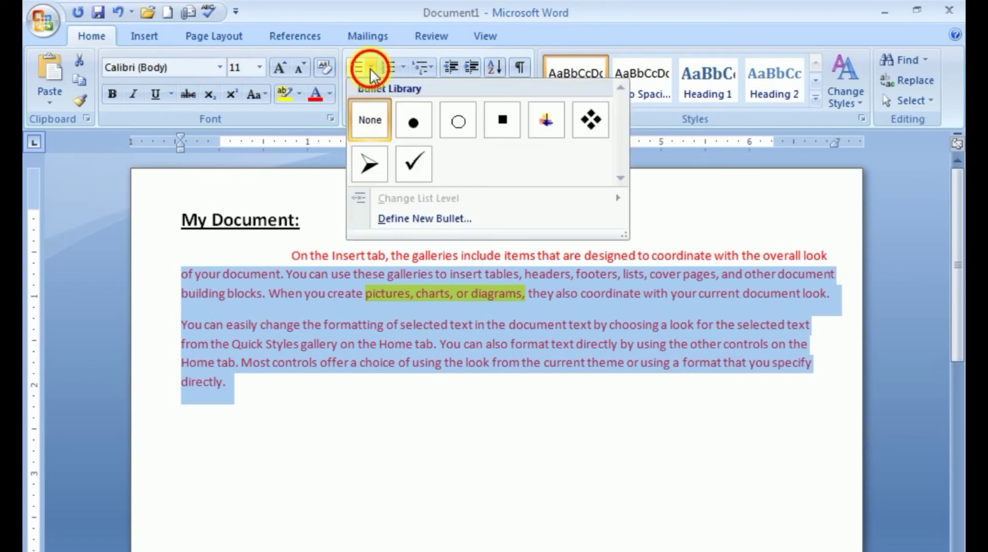
pyautogui.click(370, 68)
pyautogui.click(370, 68)
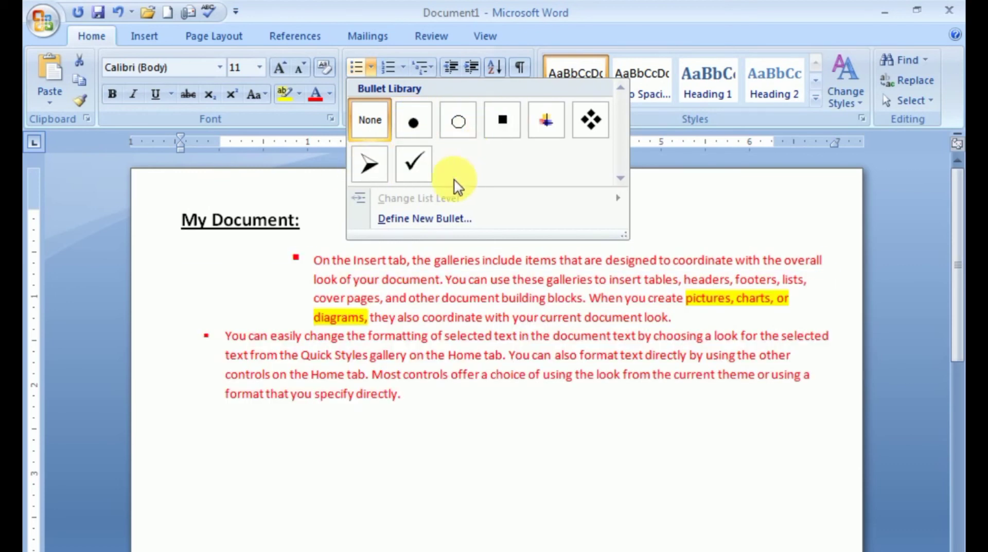
# Start defining a new bullet, examine the characters in the Symbol and Wingdings 2 fonts, and cancel the symbol choice
pyautogui.click(424, 218)
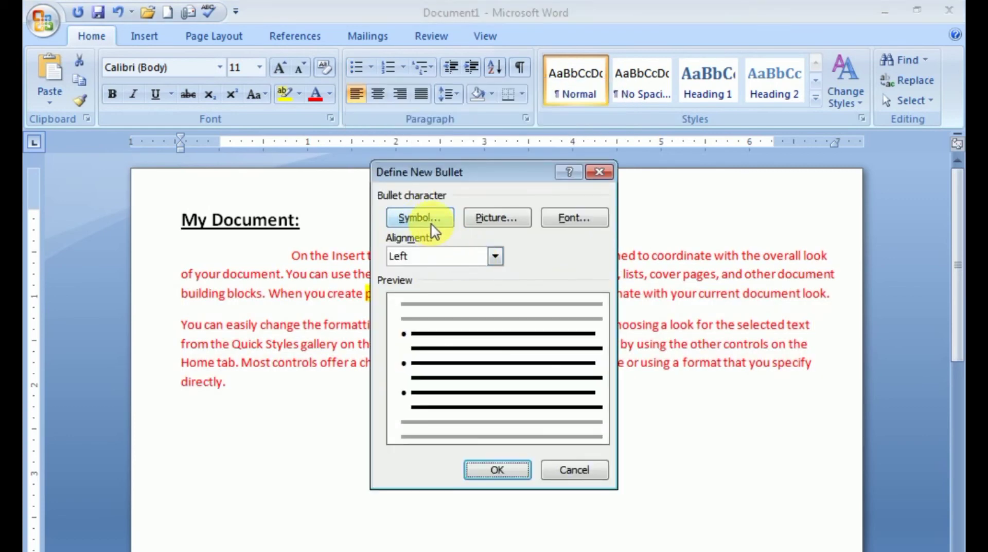
pyautogui.click(431, 223)
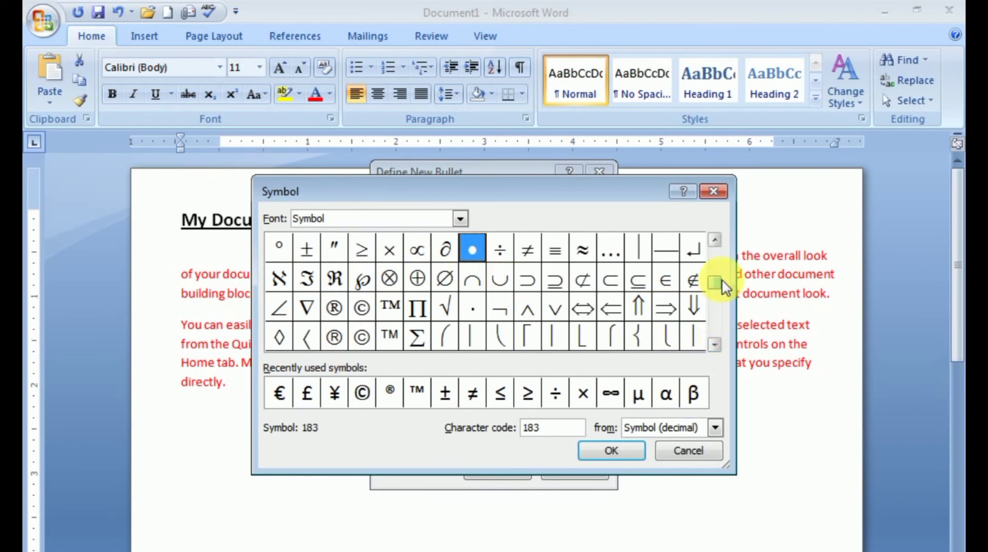
pyautogui.moveTo(721, 284); pyautogui.dragTo(715, 208)
pyautogui.click(723, 193)
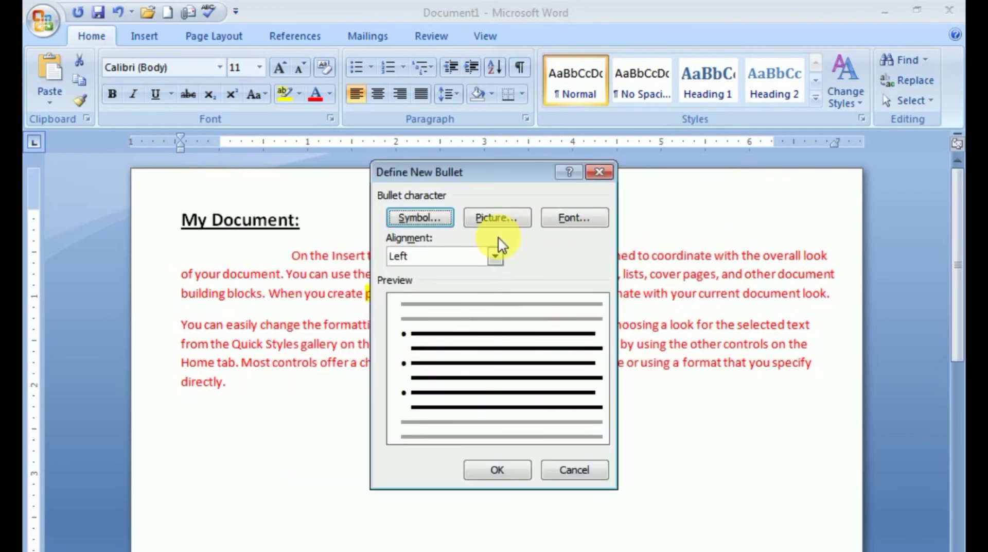
pyautogui.click(432, 220)
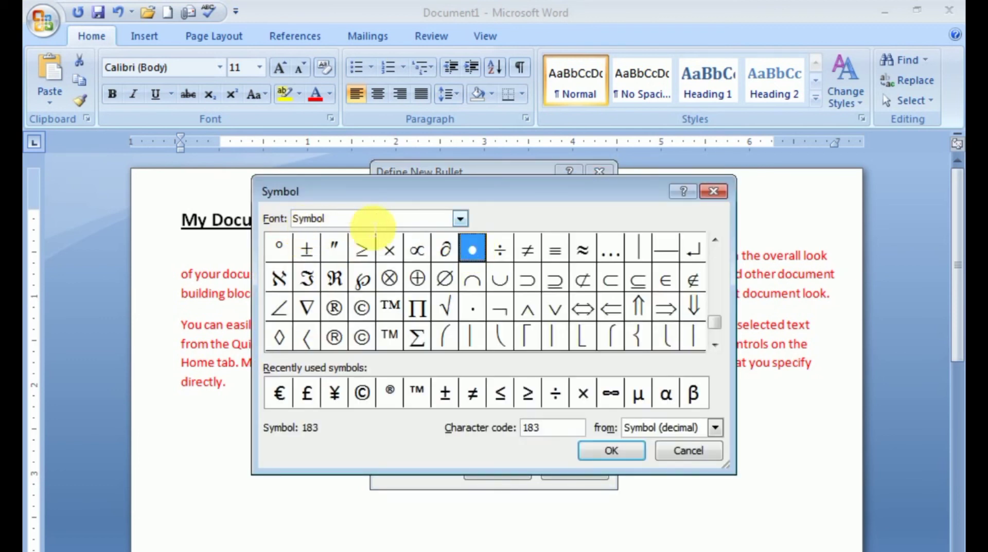
pyautogui.click(460, 218)
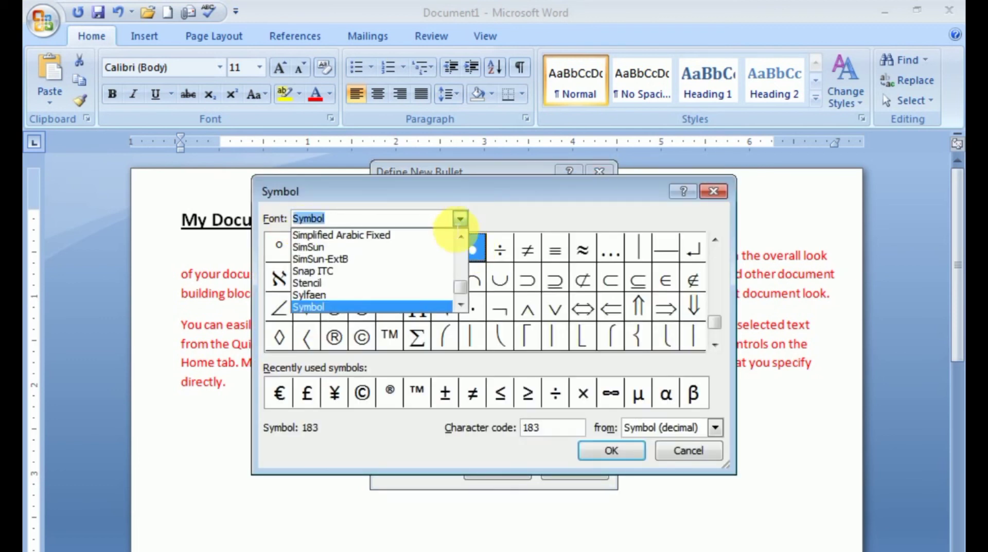
pyautogui.moveTo(463, 287)
pyautogui.mouseDown()
pyautogui.moveTo(461, 271)
pyautogui.moveTo(461, 286)
pyautogui.mouseUp()
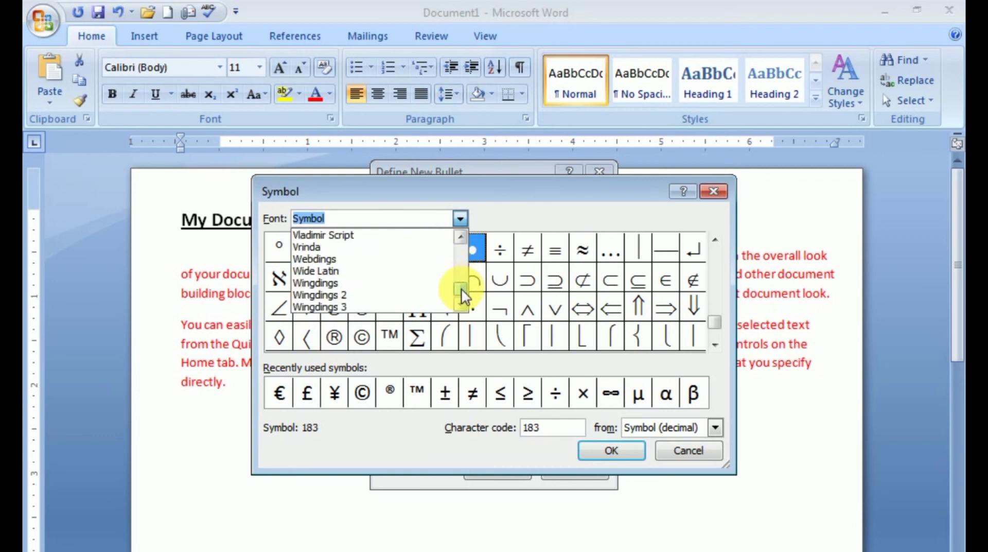
pyautogui.click(350, 294)
pyautogui.click(715, 345)
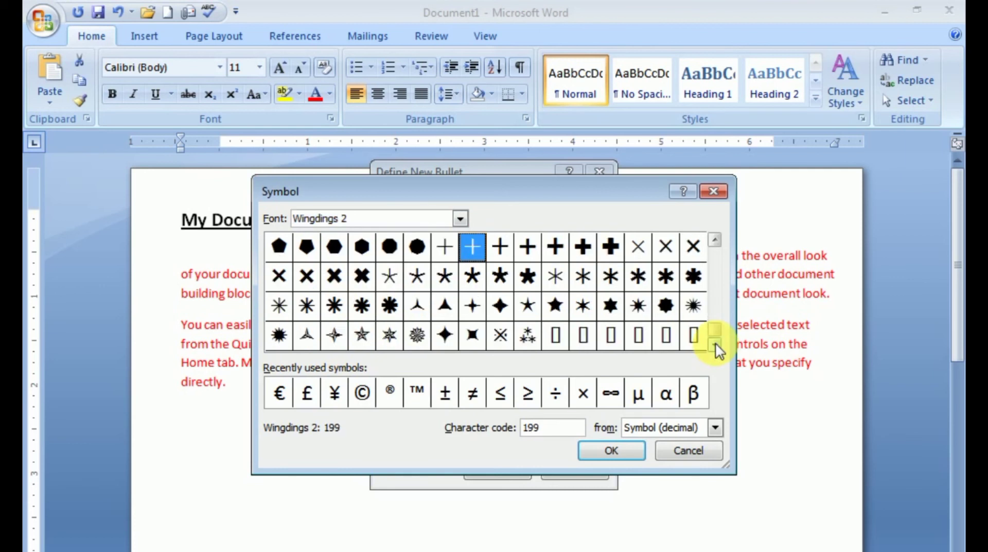
pyautogui.click(684, 451)
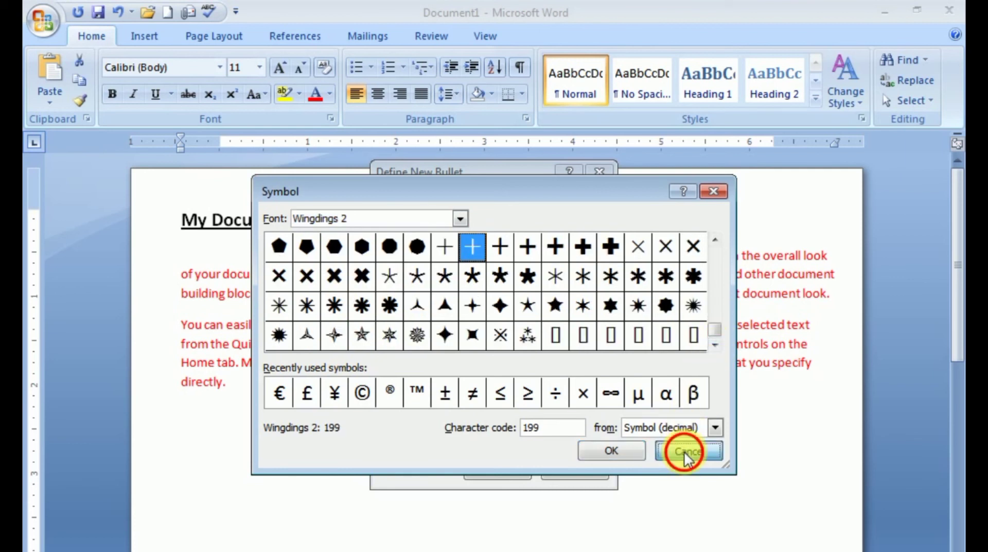
# View the picture and font options for a new bullet, and leave the bullet definition without saving it
pyautogui.click(499, 217)
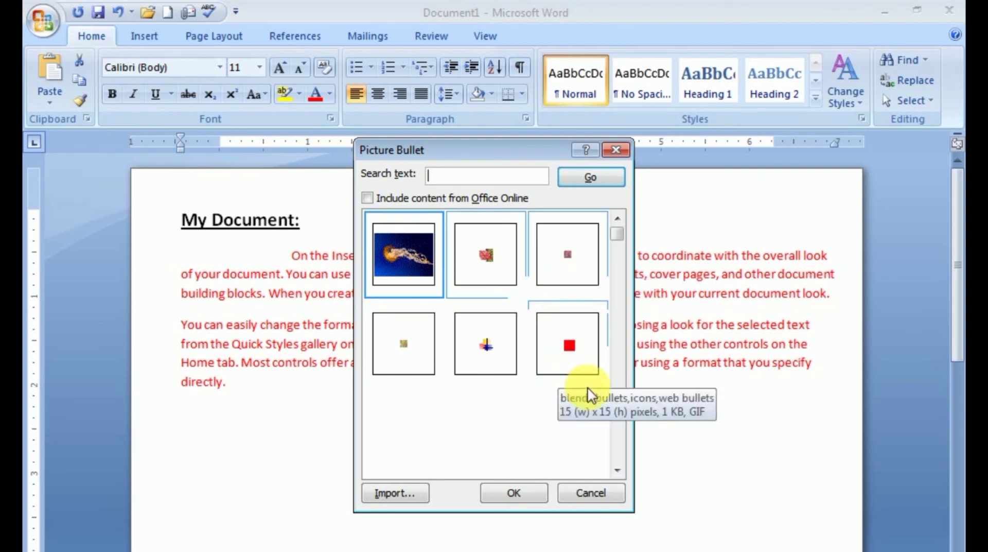
pyautogui.click(593, 490)
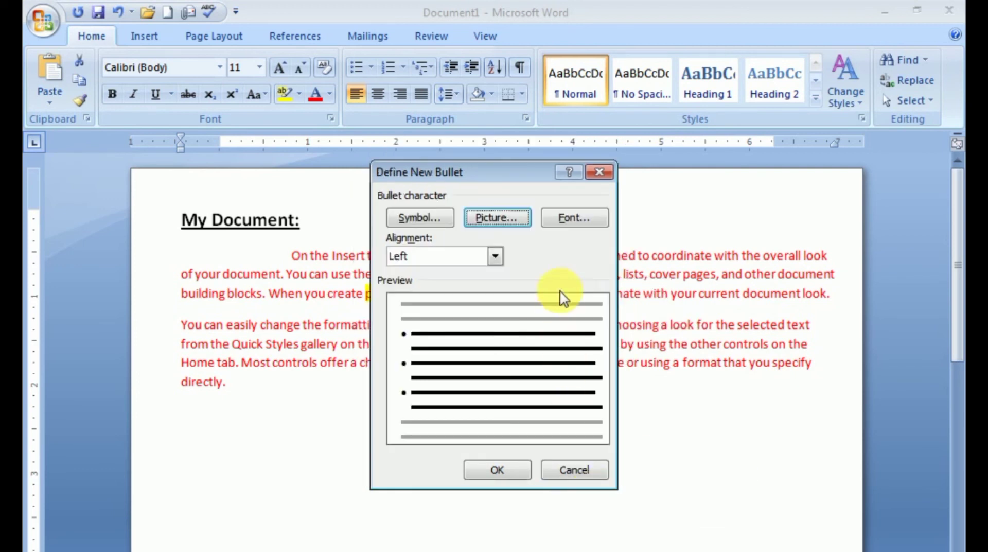
pyautogui.click(574, 215)
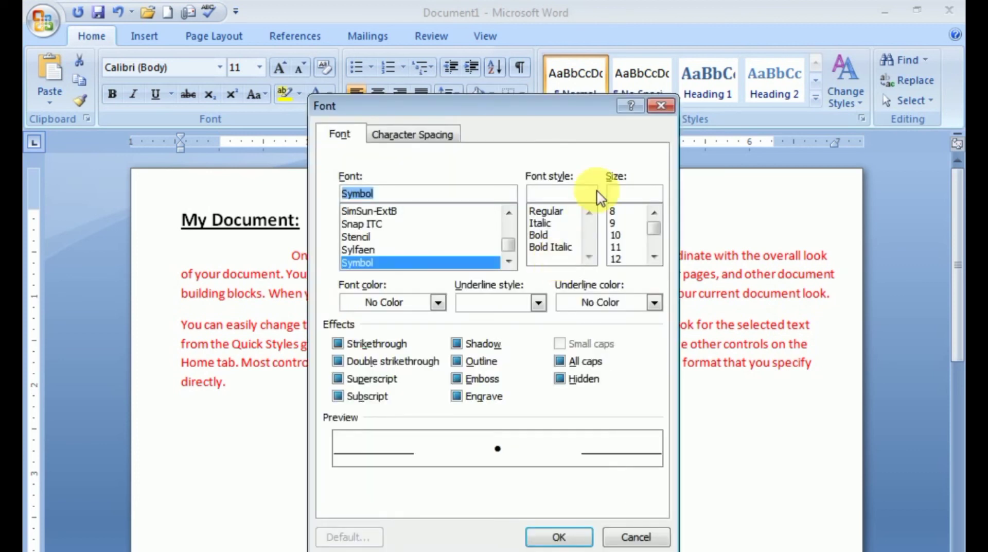
pyautogui.click(662, 106)
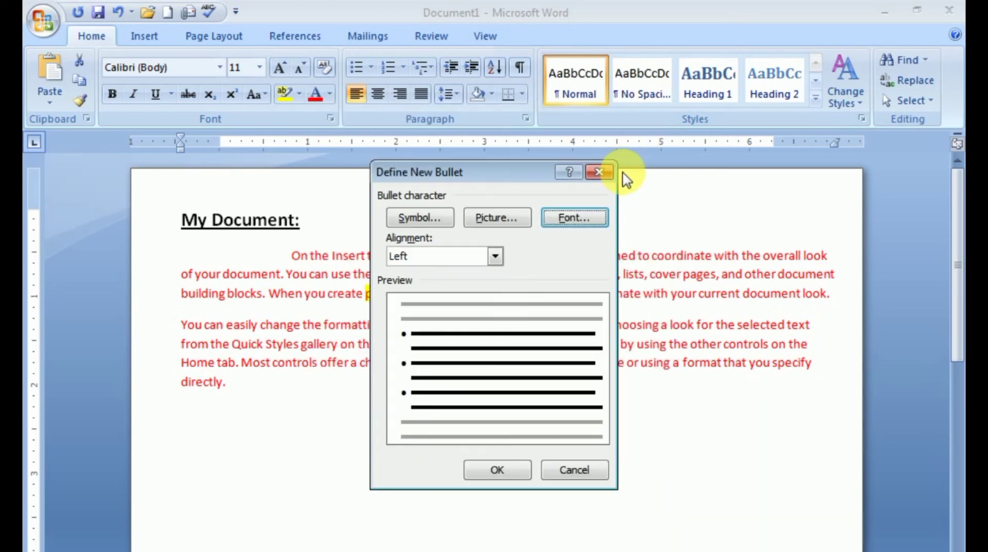
pyautogui.click(599, 172)
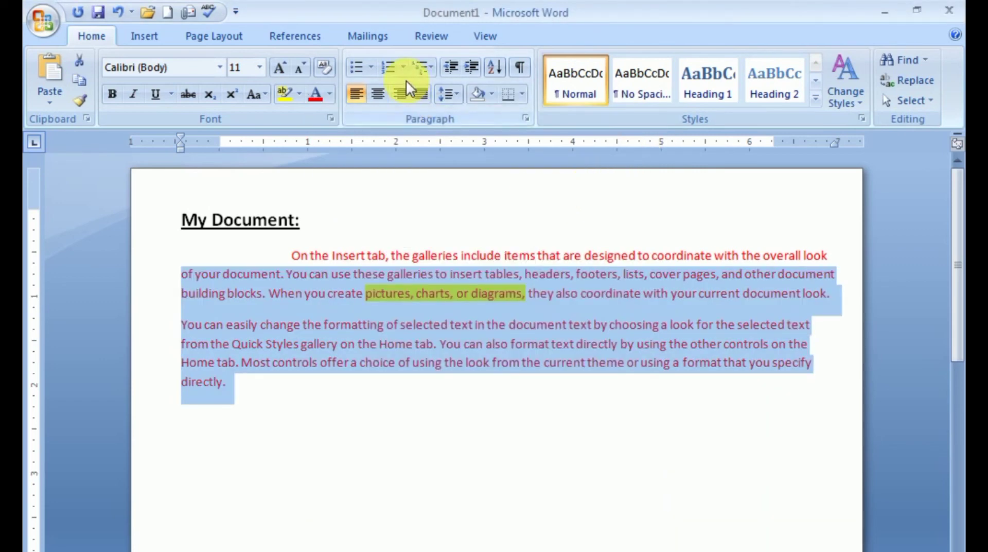
# Preview the Numbering Library styles, review the number styles available for a new number format, and close it without applying one
pyautogui.click(403, 67)
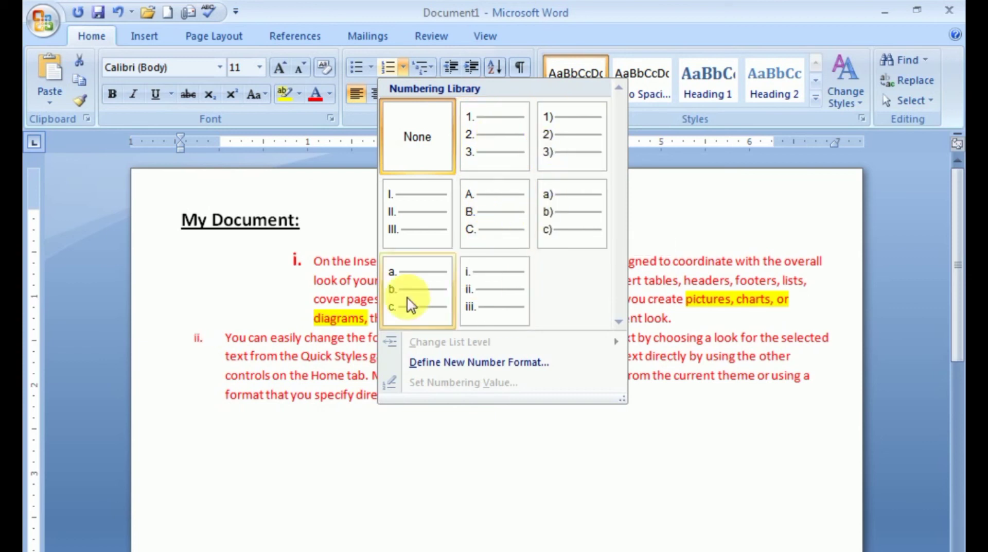
pyautogui.click(446, 364)
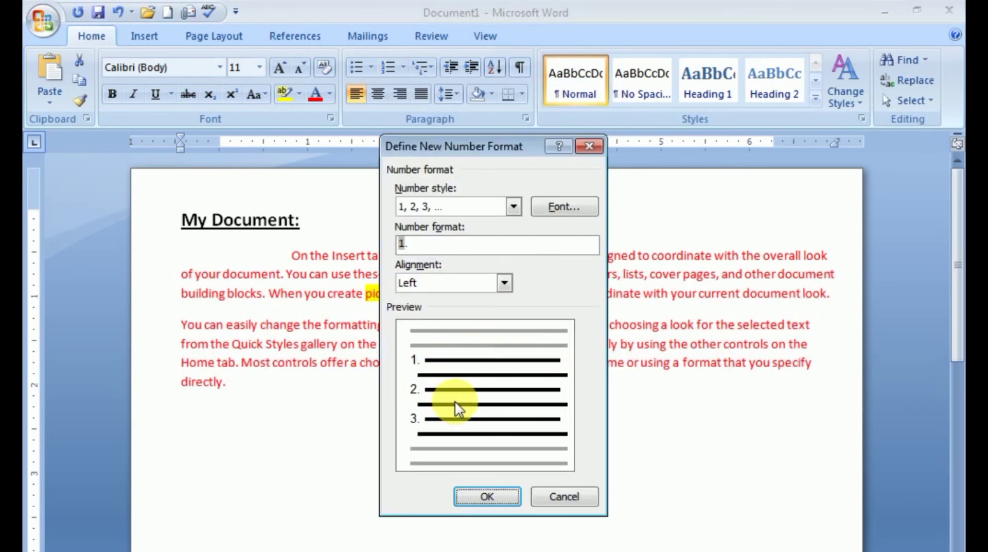
pyautogui.click(511, 207)
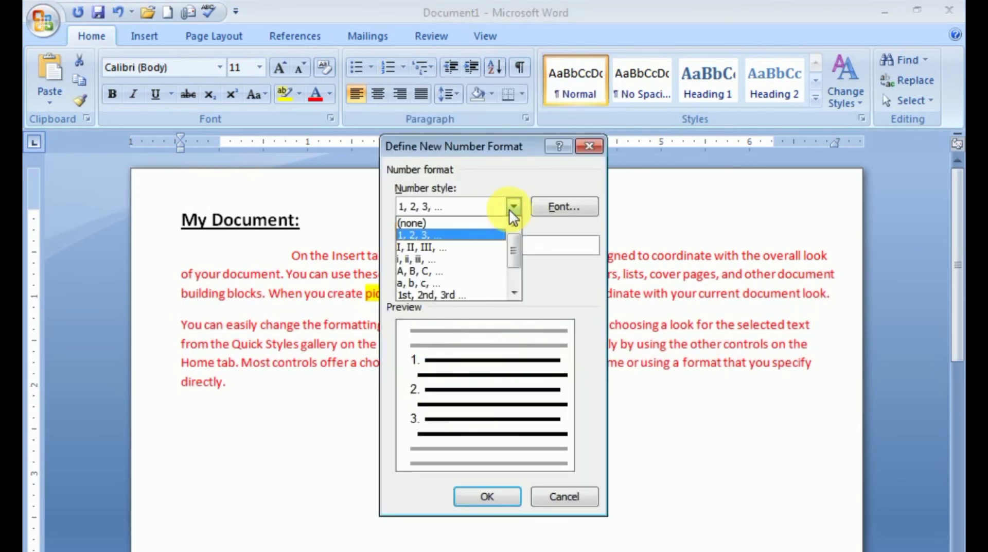
pyautogui.click(514, 292)
pyautogui.click(514, 291)
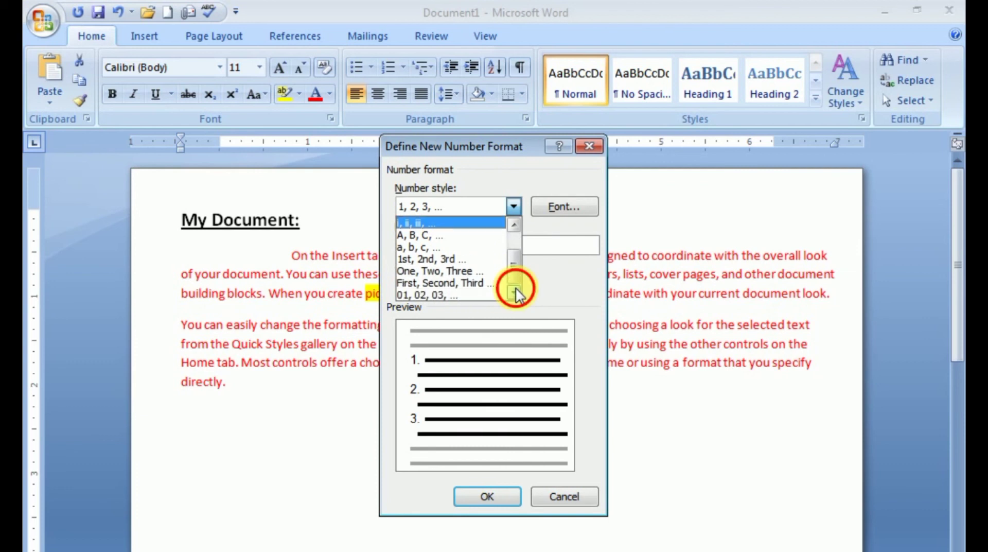
pyautogui.click(600, 144)
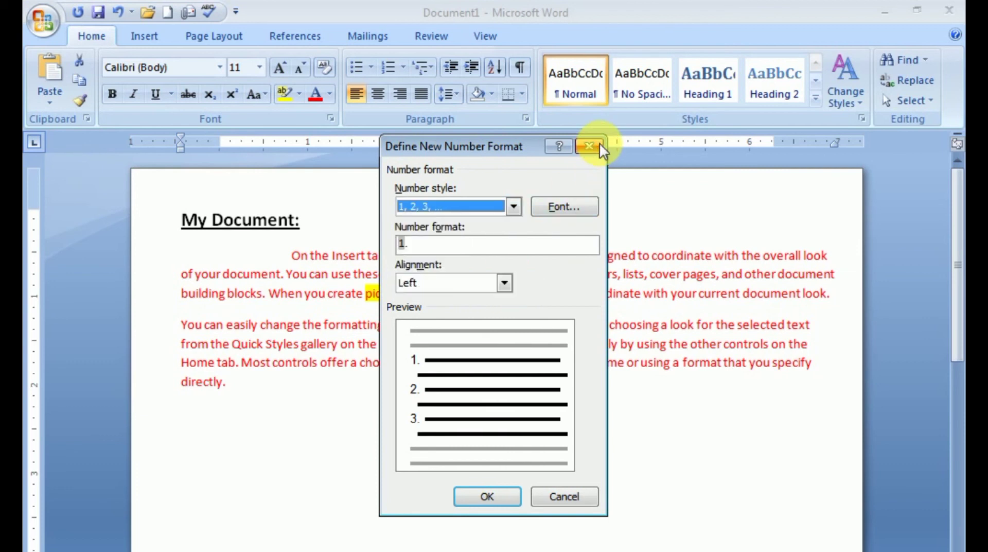
pyautogui.click(590, 147)
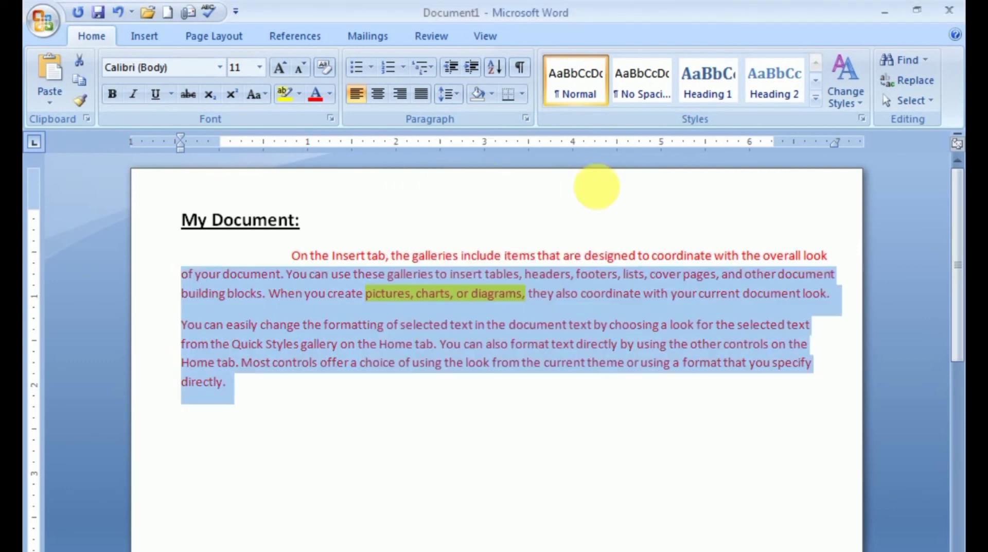
# Try centered, right and justified alignment on the two body paragraphs, and finish with them aligned left
pyautogui.click(378, 95)
pyautogui.click(357, 92)
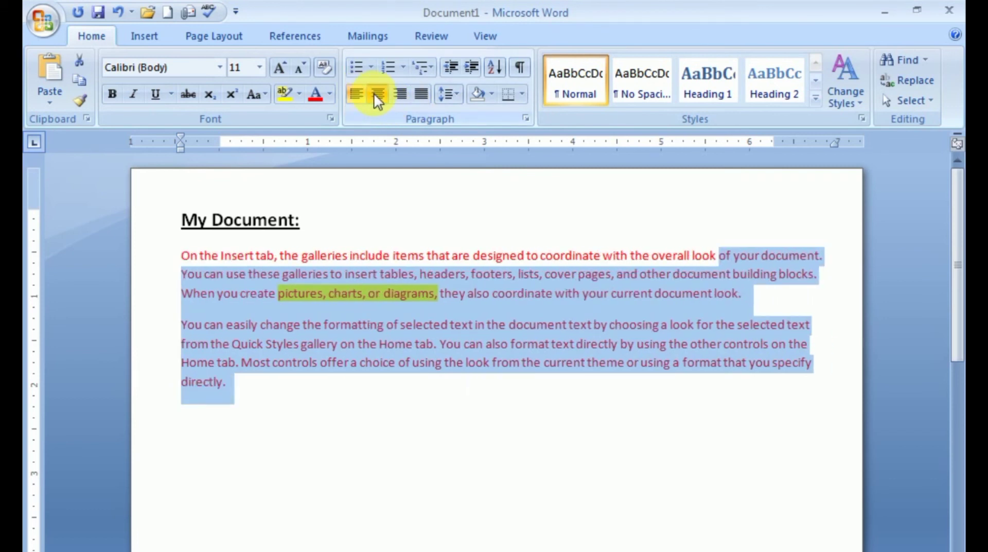
pyautogui.click(374, 93)
pyautogui.click(396, 94)
pyautogui.click(419, 94)
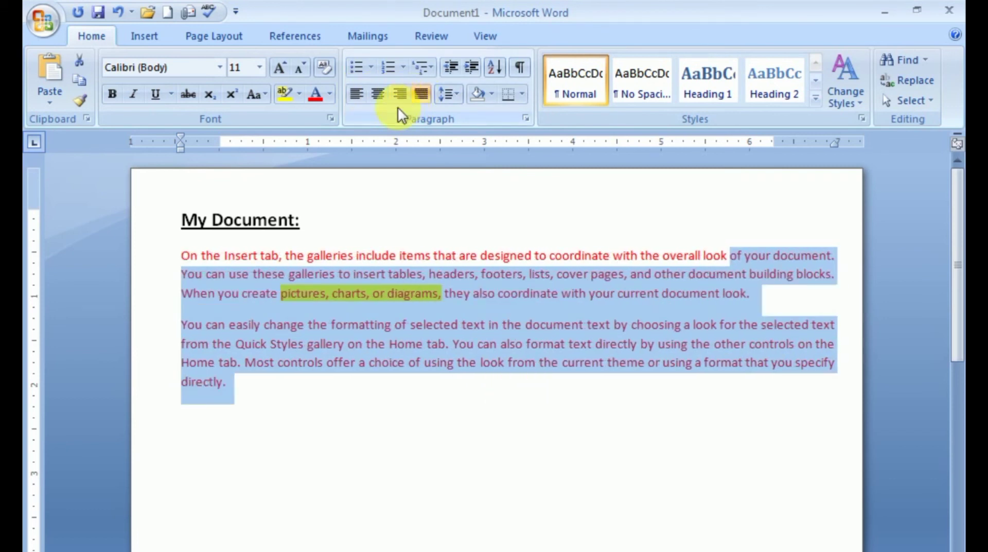
pyautogui.click(354, 94)
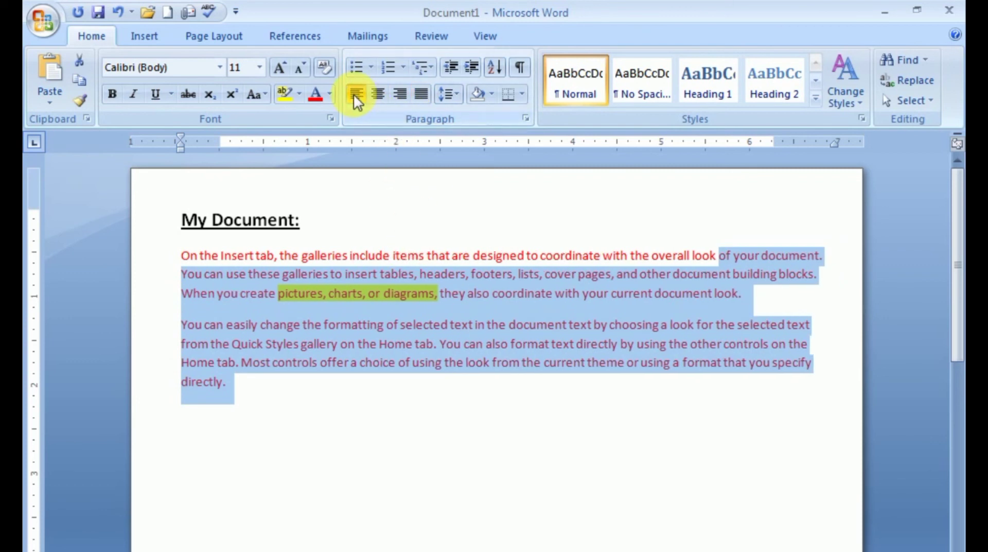
# Try right, justified and left alignment on the "My Document:" title, and finish with it centered
pyautogui.moveTo(311, 235); pyautogui.dragTo(165, 216)
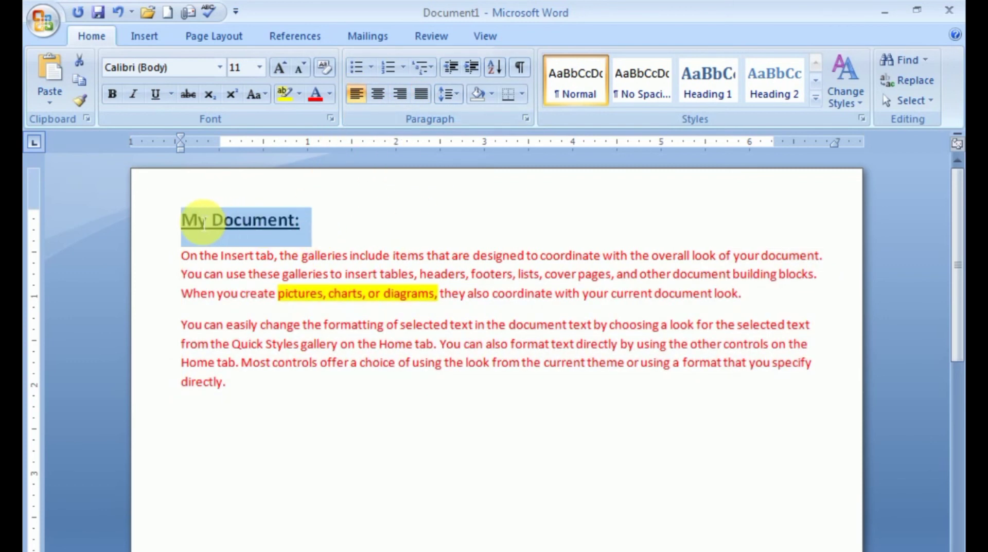
pyautogui.click(380, 94)
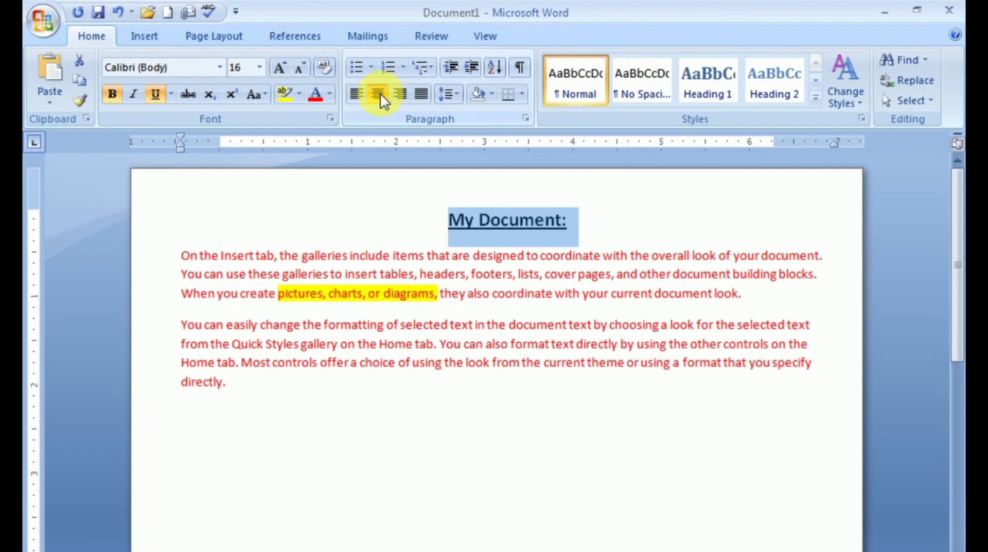
pyautogui.click(405, 93)
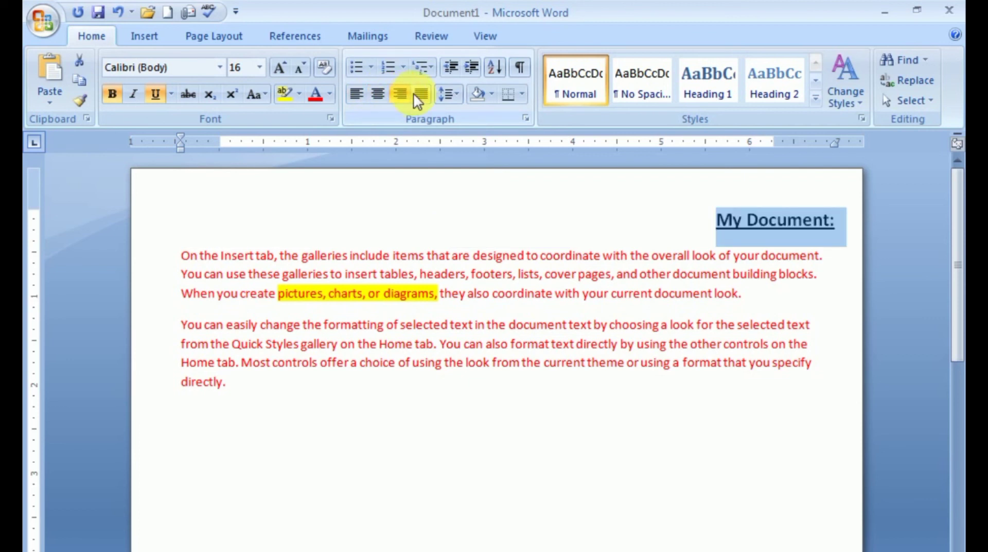
pyautogui.click(417, 95)
pyautogui.click(355, 94)
pyautogui.click(378, 94)
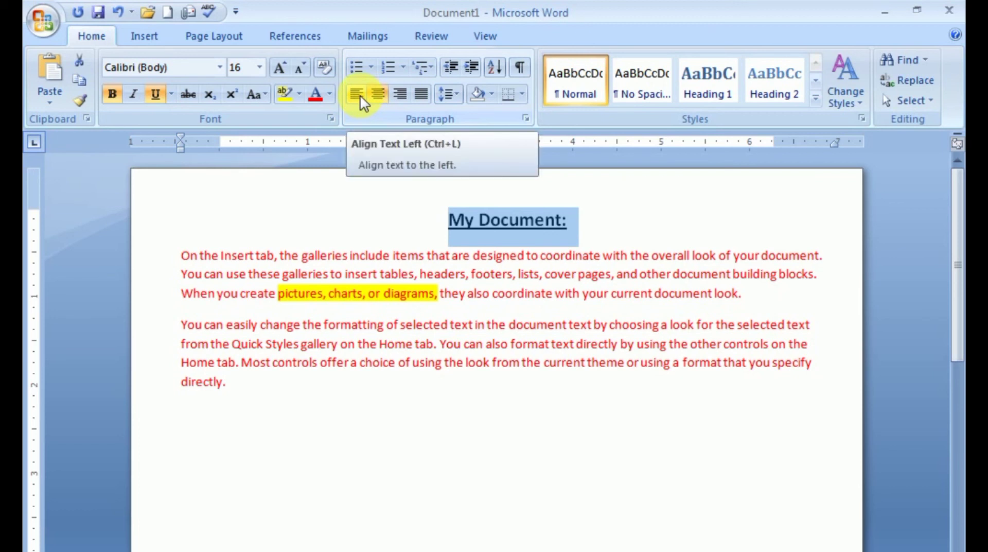
# Align the "My Document:" title left and preview shading colors behind it without applying one
pyautogui.click(359, 95)
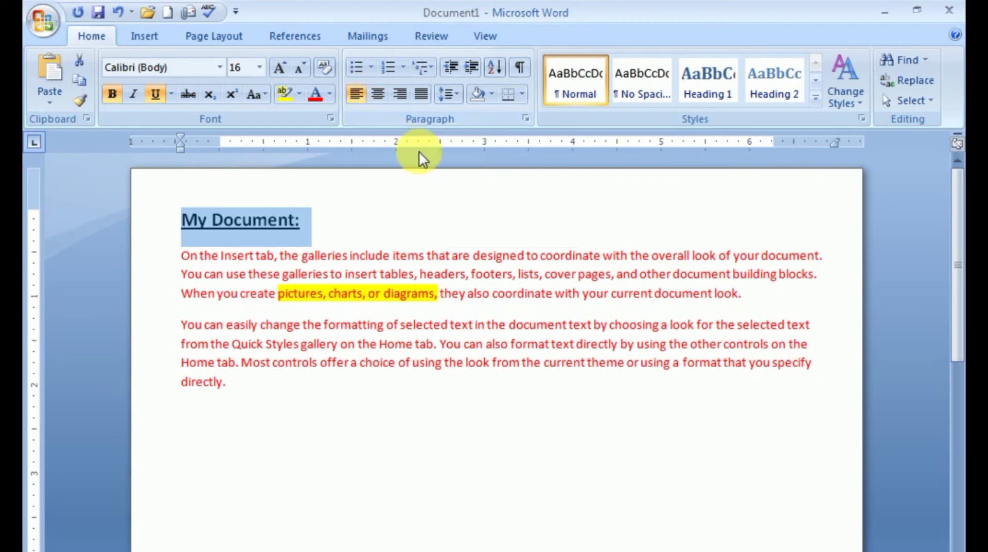
pyautogui.click(489, 92)
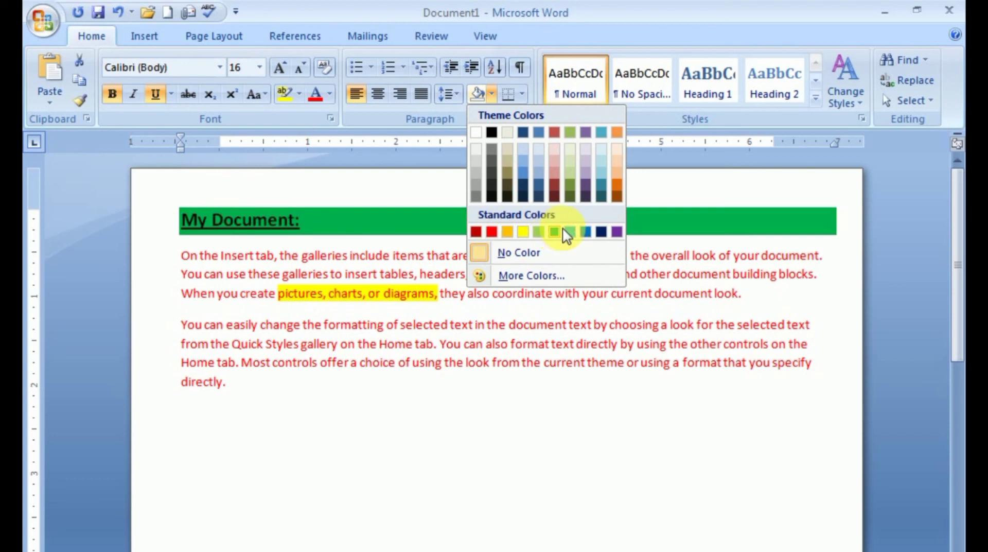
pyautogui.click(548, 5)
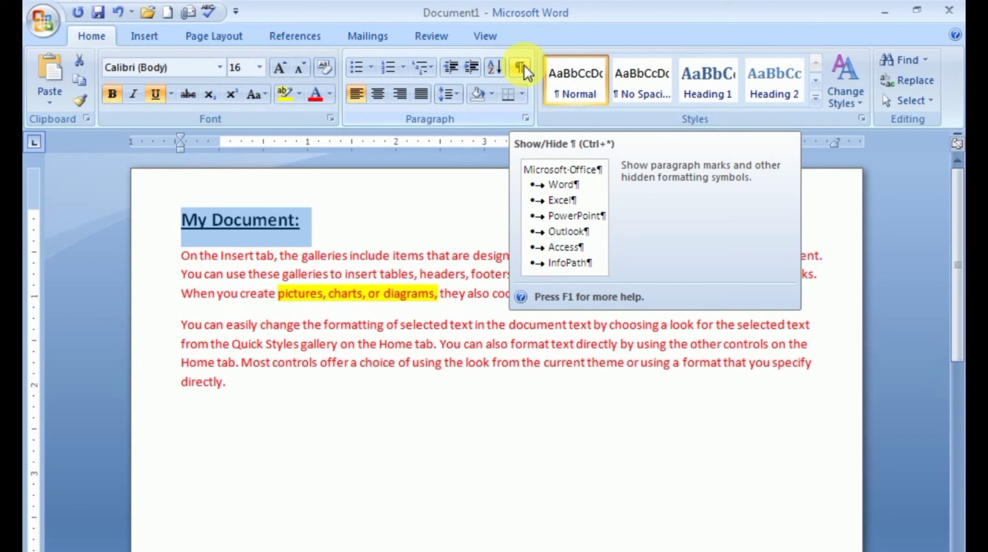
# Show the paragraph marks and add the test text "hjjj", "Jhgjg" and "Gj" on separate lines from the end of the second body paragraph
pyautogui.click(273, 393)
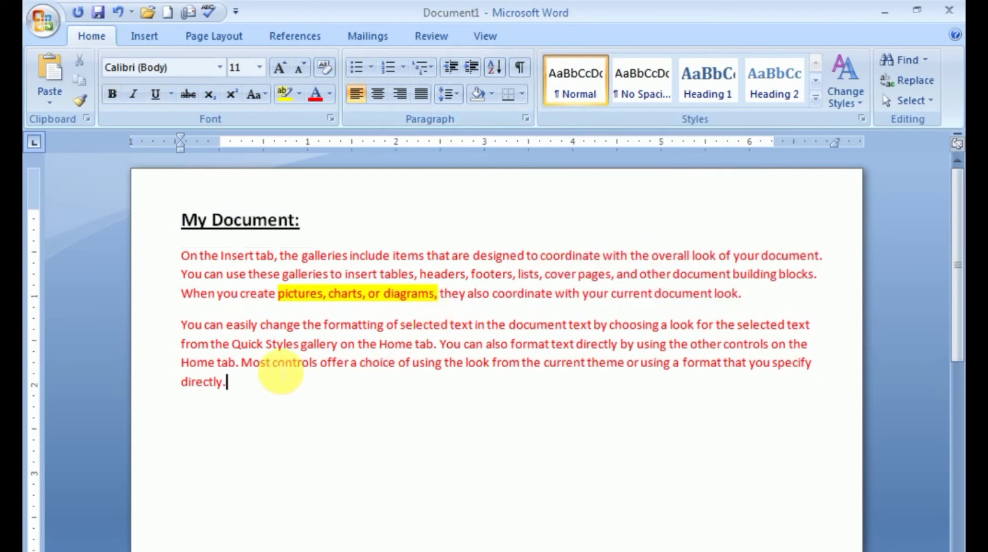
pyautogui.write('vg')
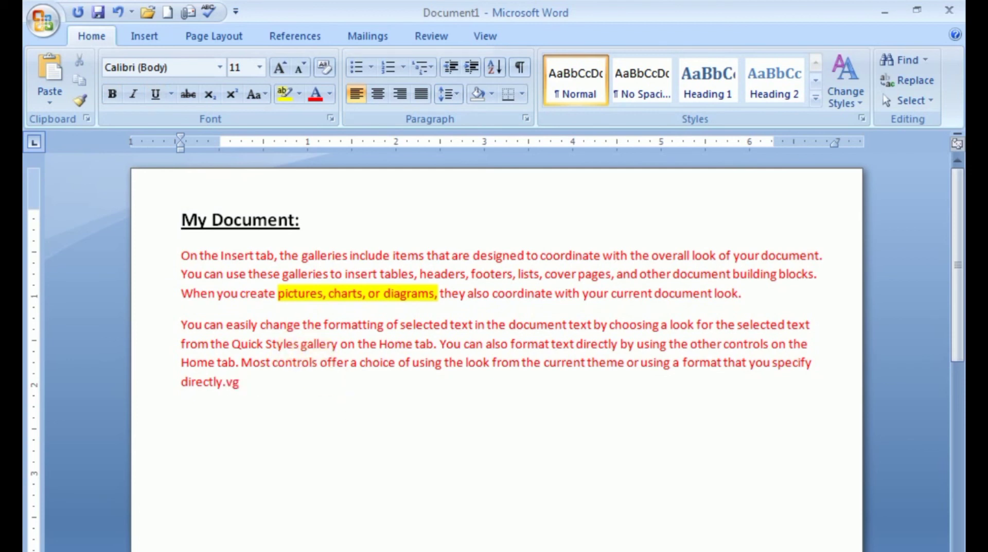
pyautogui.click(521, 66)
pyautogui.write('hjjj')
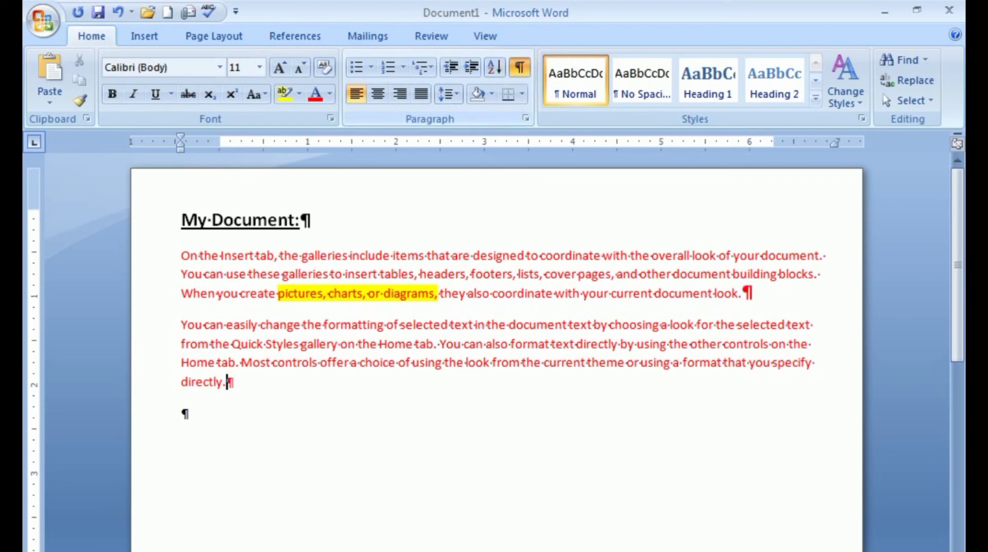
pyautogui.press('Return')
pyautogui.write('Jhgjg')
pyautogui.press('Return')
pyautogui.write('Gj')
pyautogui.press('Return')
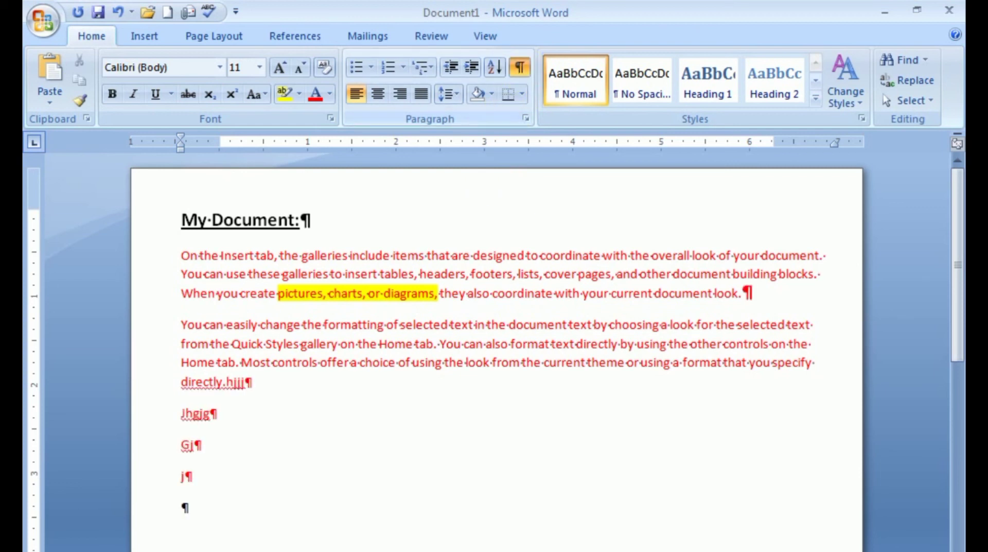
# Undo the test lines added after the second body paragraph
pyautogui.hotkey('ctrl', 'z')
pyautogui.hotkey('ctrl', 'z')
pyautogui.hotkey('ctrl', 'z')
pyautogui.hotkey('ctrl', 'z')
pyautogui.hotkey('ctrl', 'z')
pyautogui.hotkey('ctrl', 'z')
pyautogui.hotkey('ctrl', 'z')
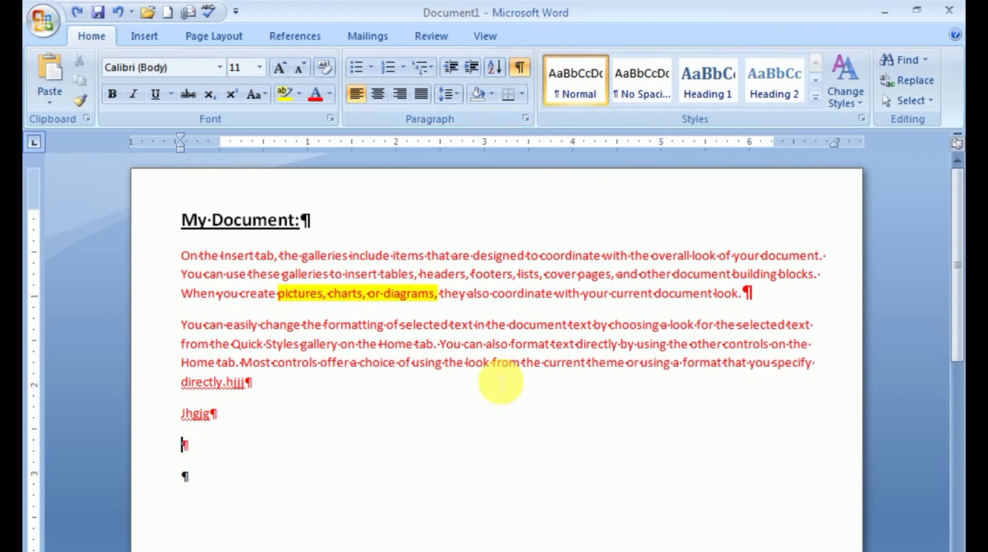
# Set the "My Document:" title back to left alignment and hide the paragraph marks
pyautogui.hotkey('ctrl', 'r')
pyautogui.hotkey('ctrl', 'e')
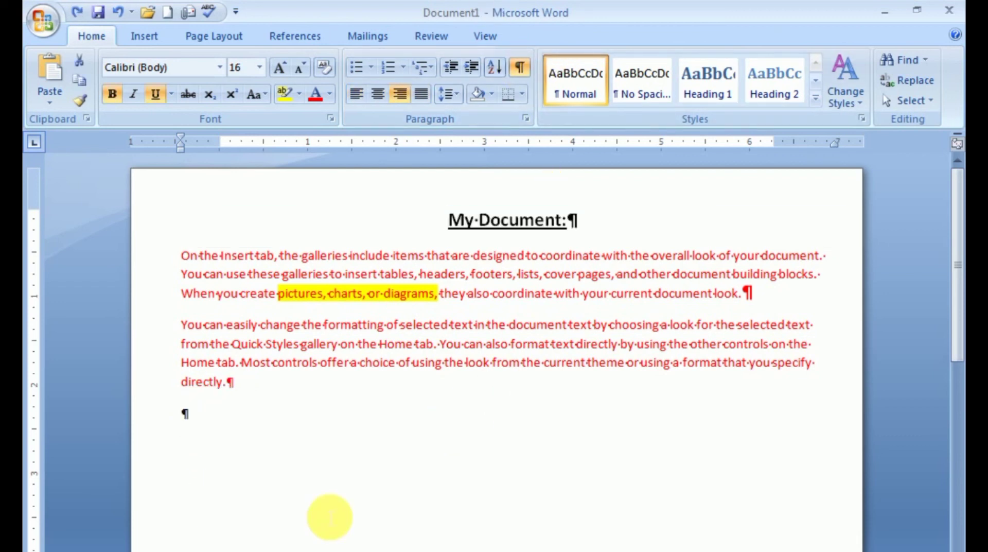
pyautogui.hotkey('ctrl', 'l')
pyautogui.click(519, 67)
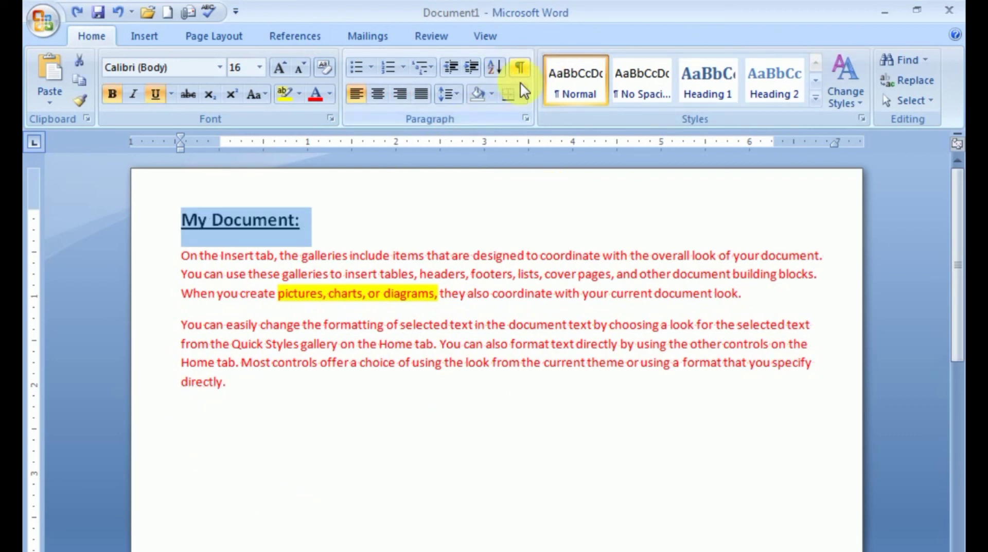
# Preview heading styles on the two body paragraphs, review the full Quick Styles gallery, and close it without applying a style
pyautogui.click(267, 400)
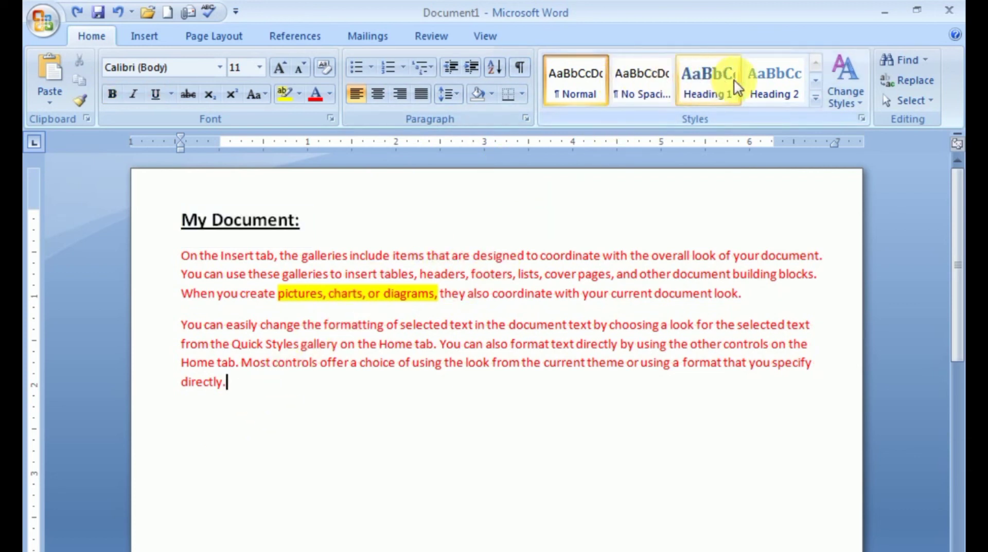
pyautogui.moveTo(284, 396); pyautogui.dragTo(703, 150)
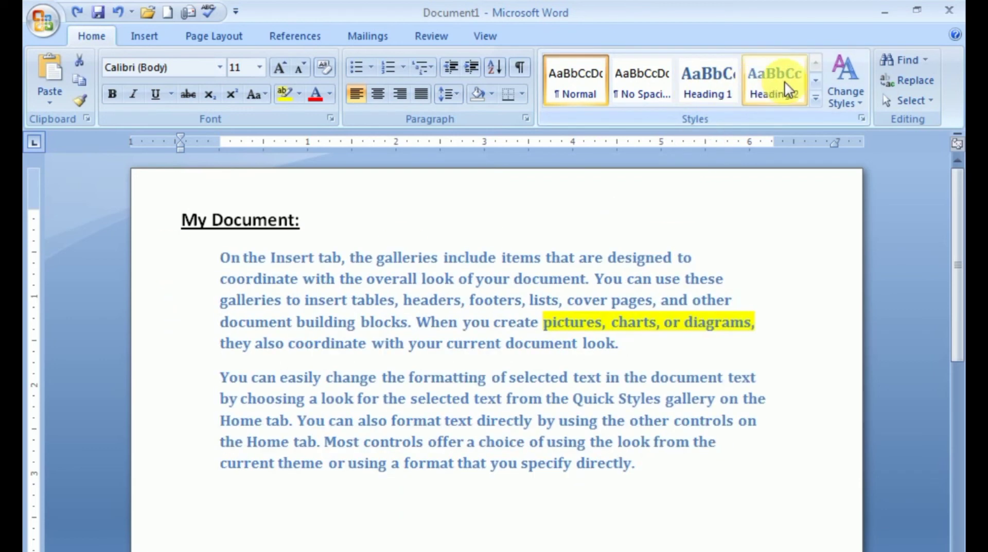
pyautogui.click(815, 97)
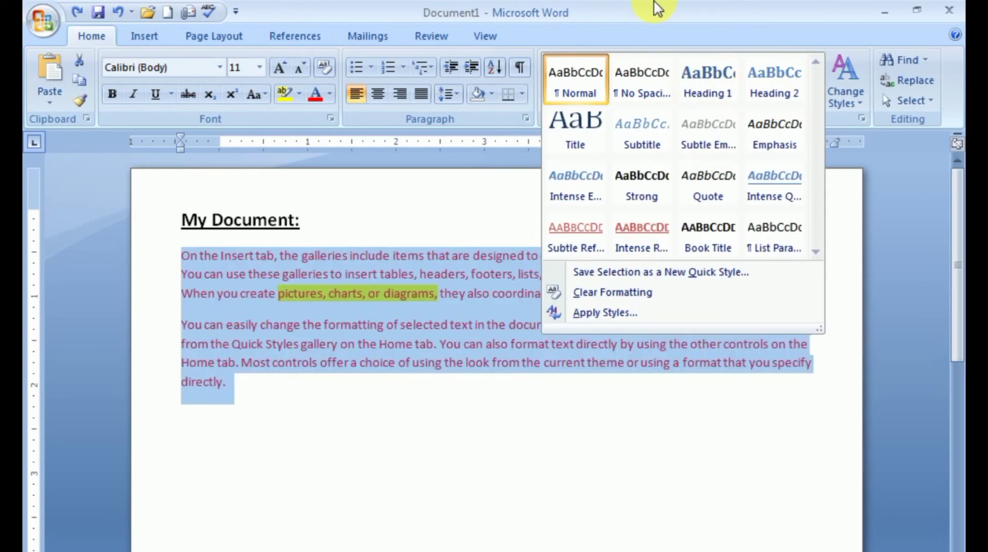
pyautogui.click(658, 9)
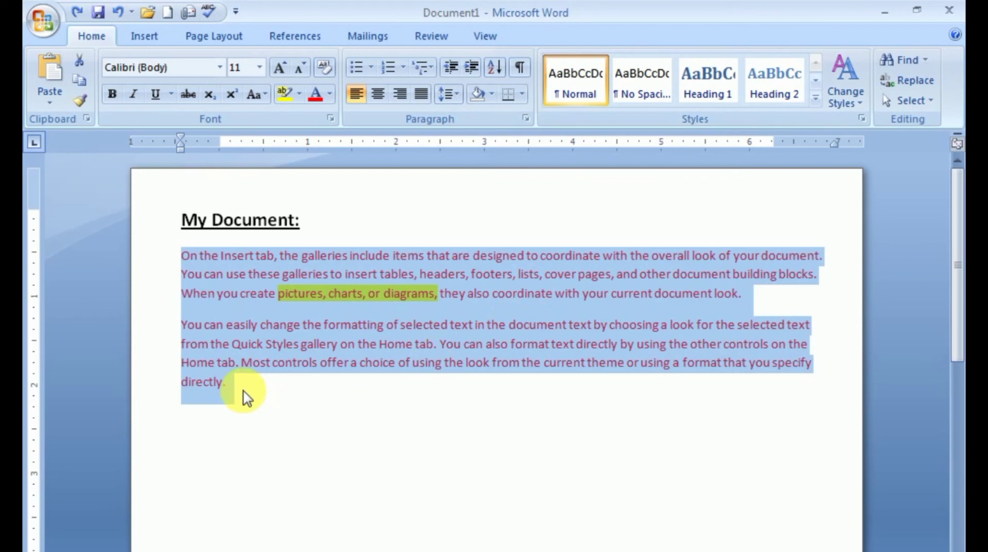
# Apply the No Spacing style to the title and both body paragraphs
pyautogui.click(249, 398)
pyautogui.moveTo(231, 381); pyautogui.dragTo(150, 214)
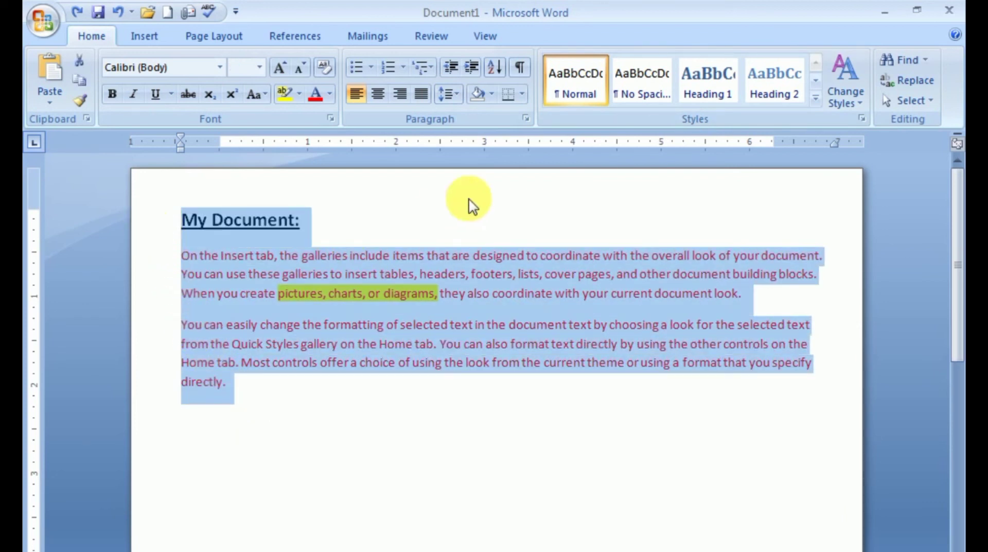
pyautogui.click(644, 85)
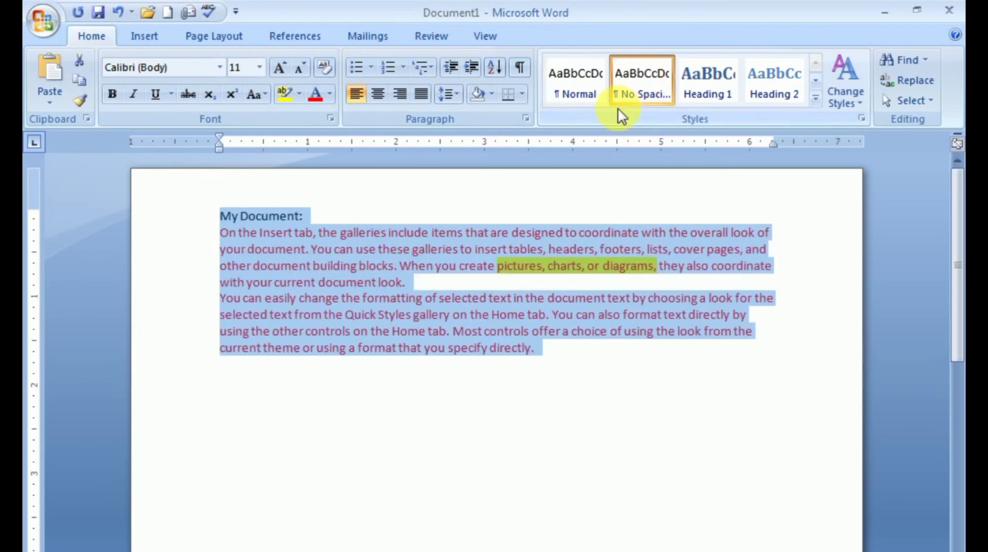
pyautogui.click(308, 216)
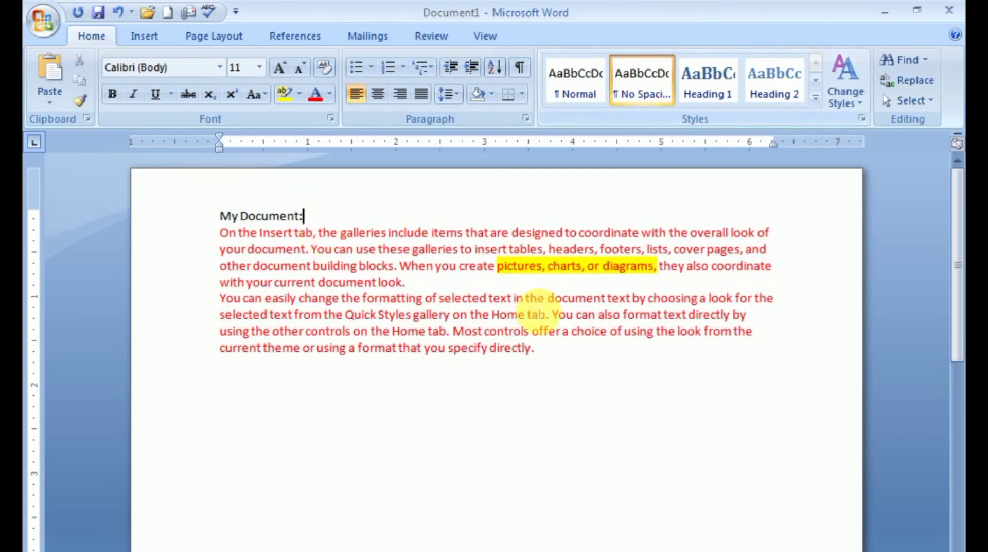
# Start a line below the last paragraph, move its left indent about 0.3 inch into the margin, and enter short filler lines from "Hfhfghhhf" to "Hf"
pyautogui.click(544, 349)
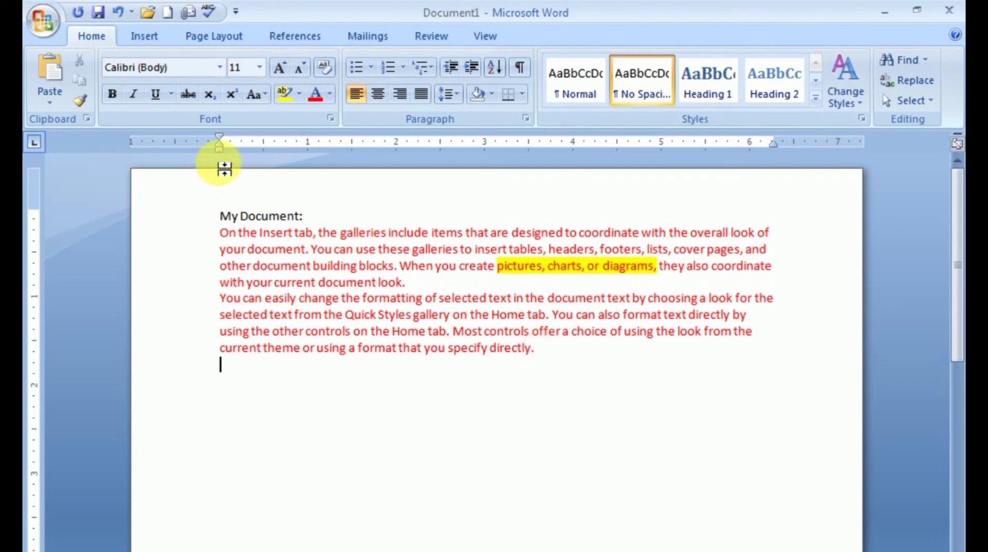
pyautogui.moveTo(219, 149); pyautogui.dragTo(191, 150)
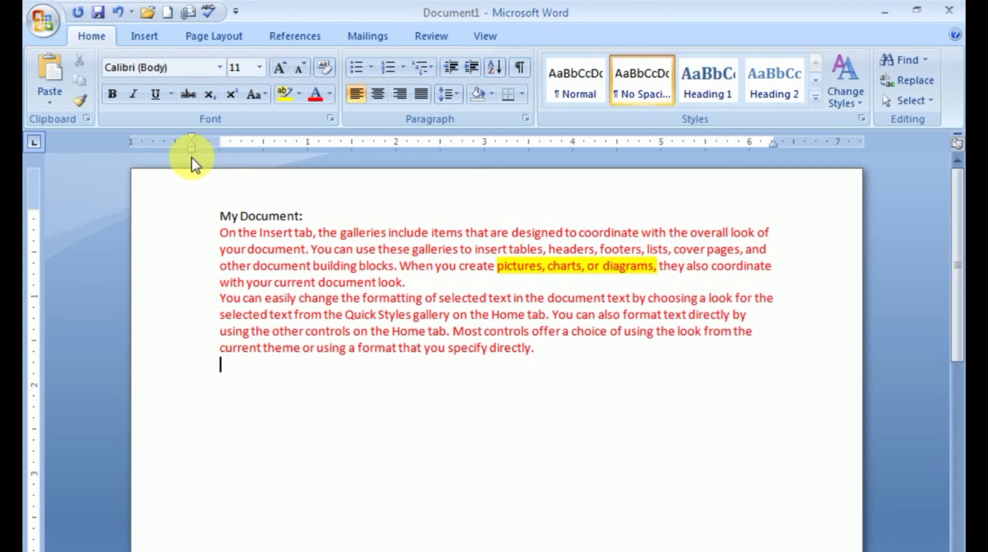
pyautogui.write('hfhfghh')
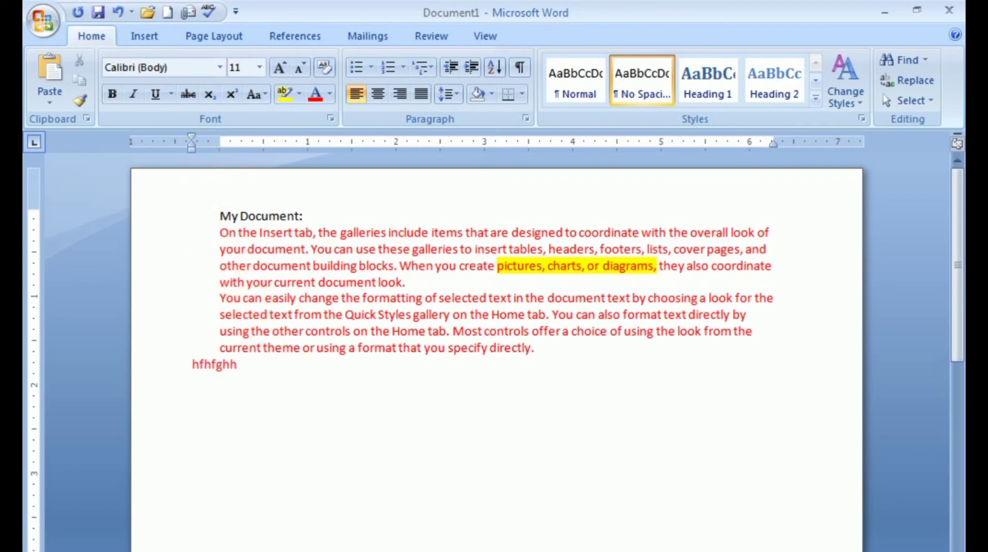
pyautogui.write('hf')
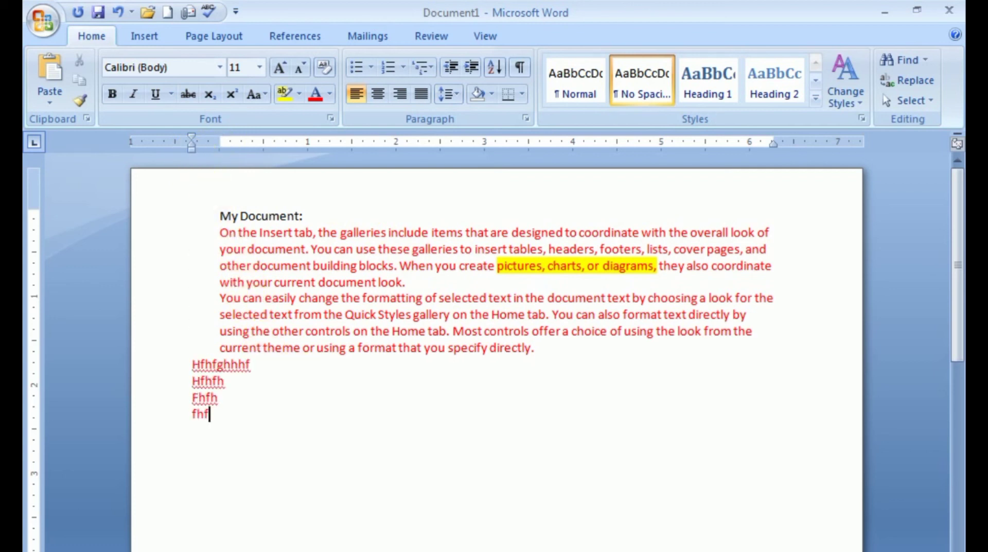
pyautogui.write(' hfhfh fhfh fhf hfhfh fhf hfh hf')
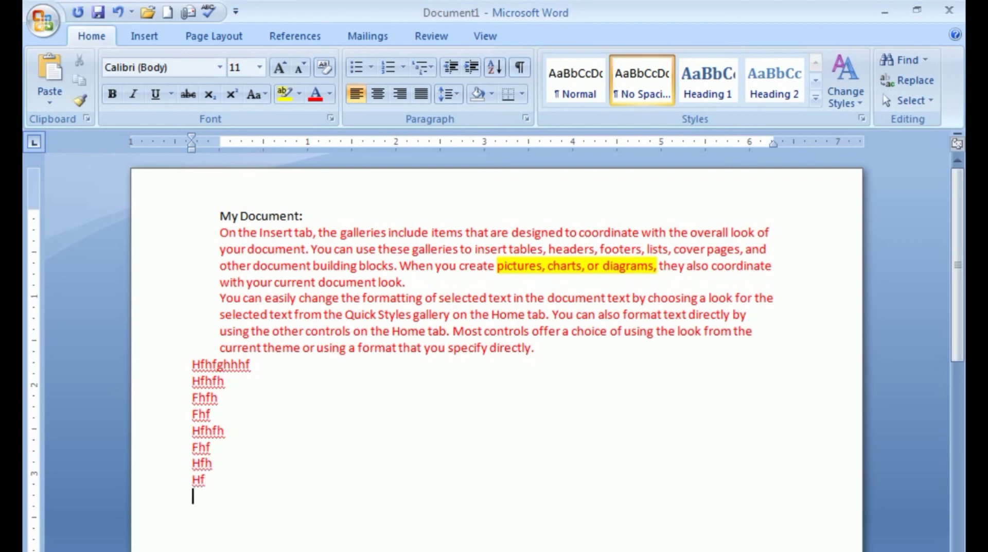
# Apply the Normal style to the new empty line and enter "Fghfh" and "Hfh" as separate paragraphs
pyautogui.click(569, 94)
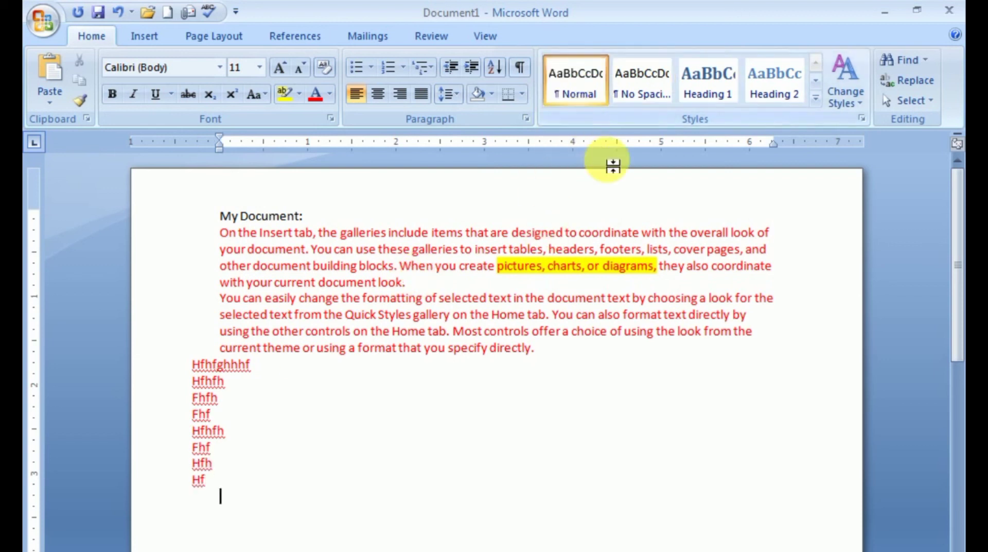
pyautogui.write('fghfh')
pyautogui.press('Return')
pyautogui.write('hfh')
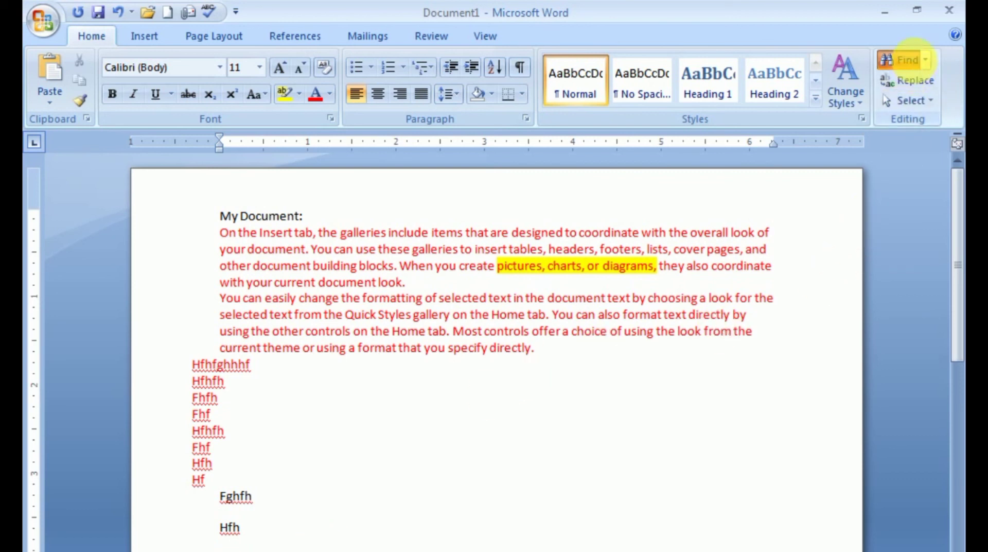
# Open the Find and Replace dialog to view its options, and close it without searching
pyautogui.click(905, 61)
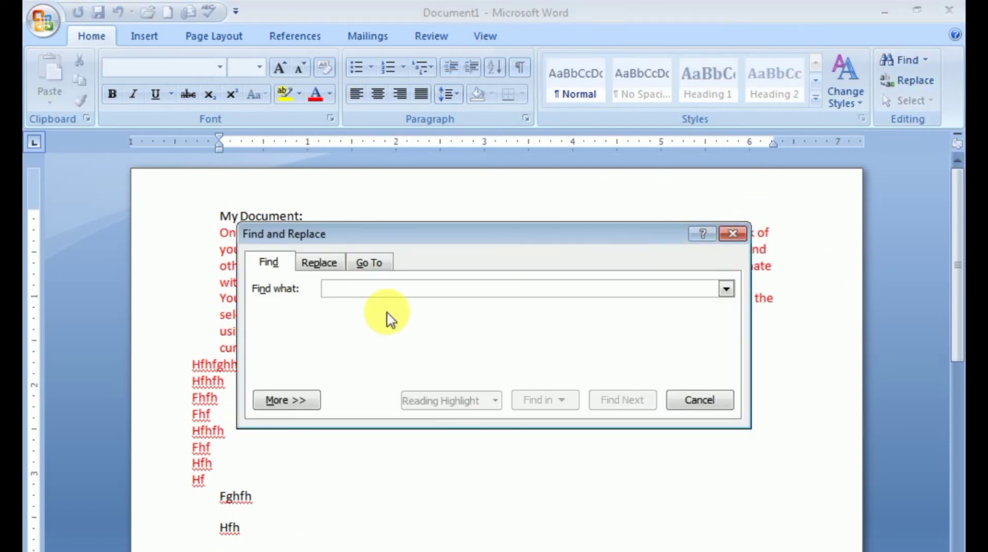
pyautogui.click(739, 234)
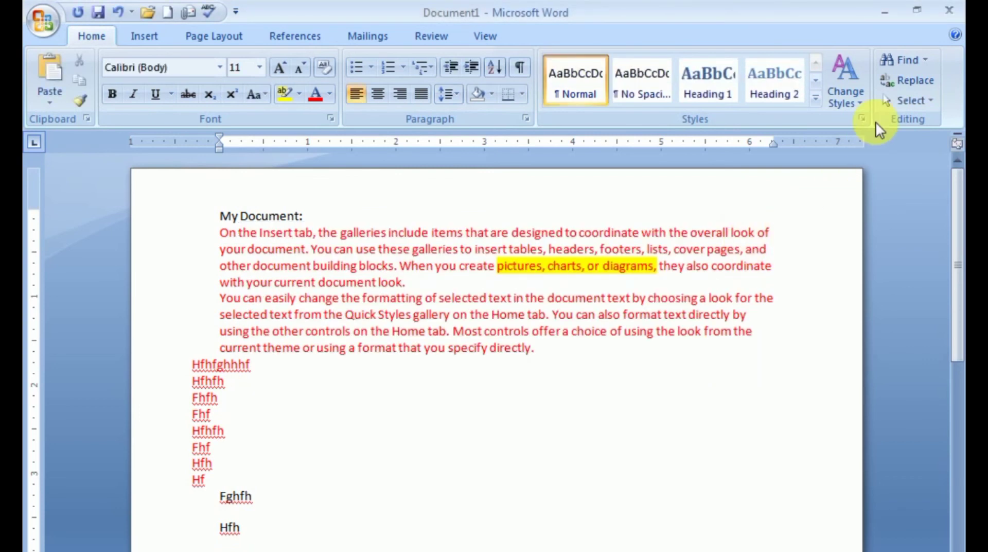
# Select all the text in the document and delete it
pyautogui.click(915, 100)
pyautogui.click(465, 418)
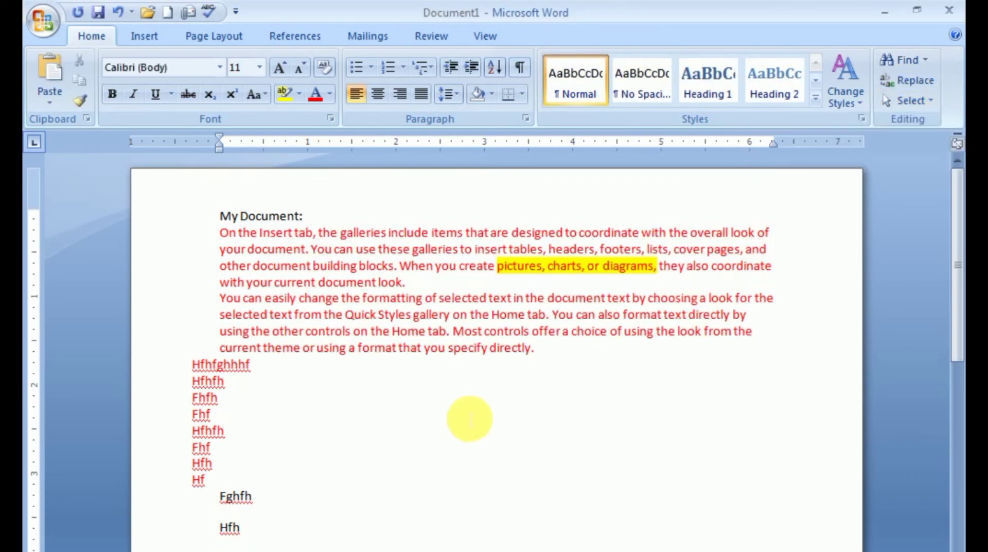
pyautogui.hotkey('ctrl', 'a')
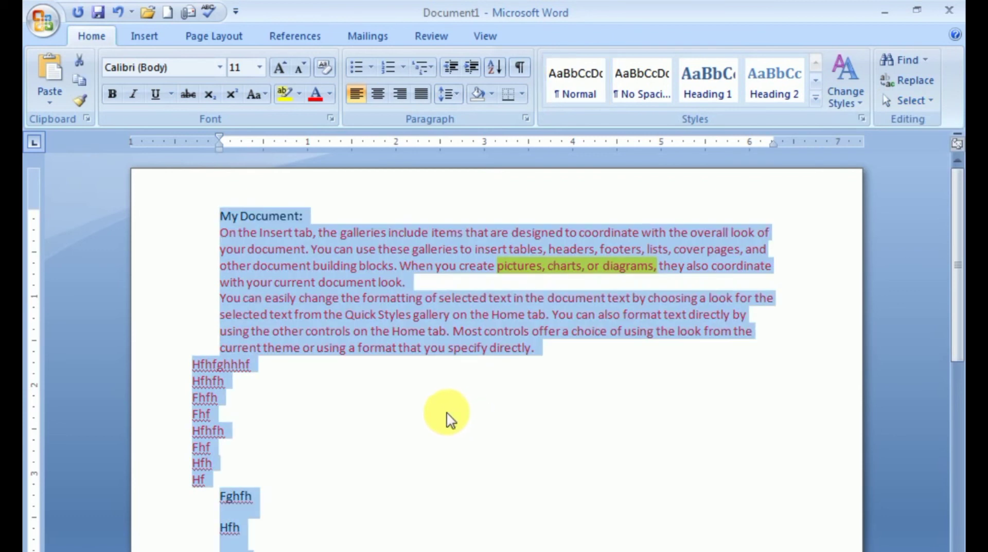
pyautogui.press('Delete')
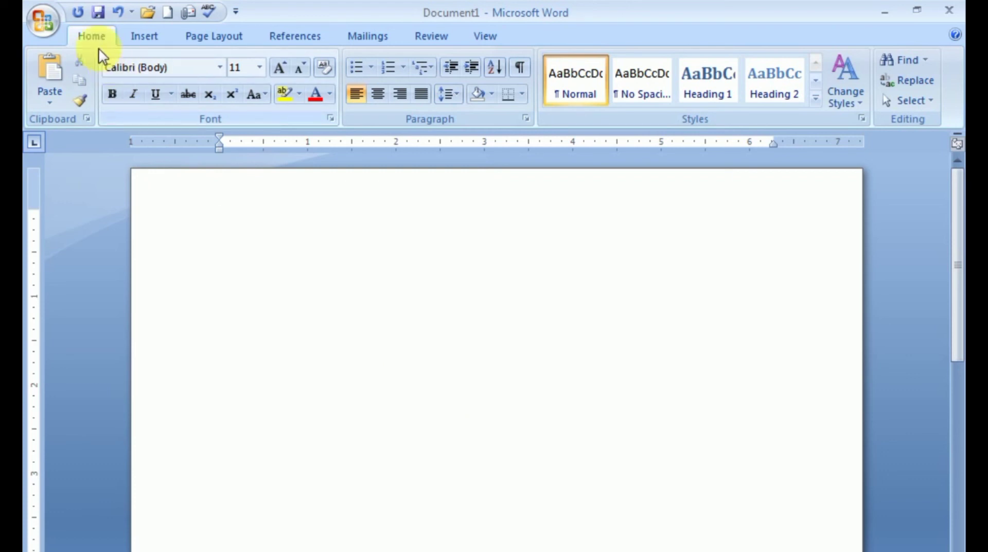
# Insert the built-in Motion cover page and look through its title, picture, author, company and date areas
pyautogui.click(138, 36)
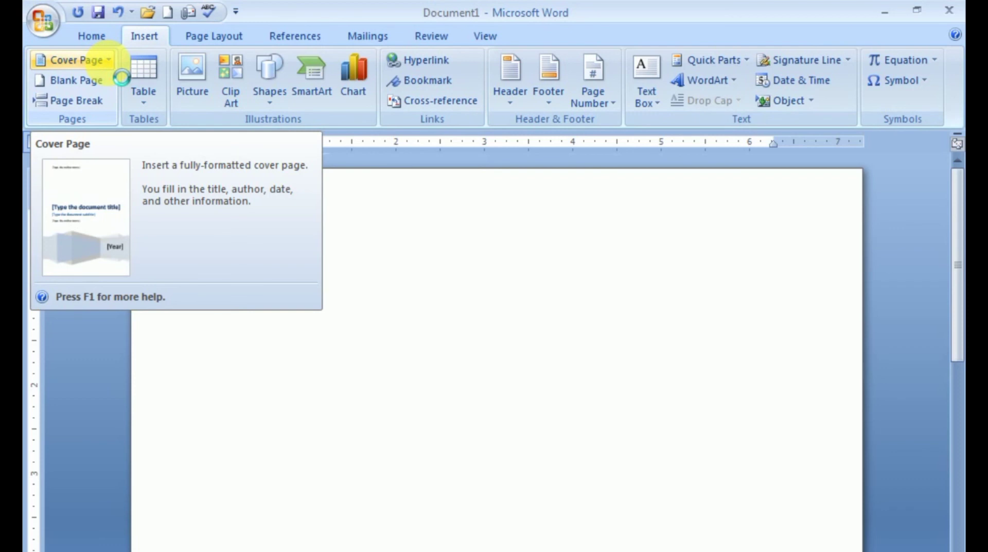
pyautogui.click(90, 60)
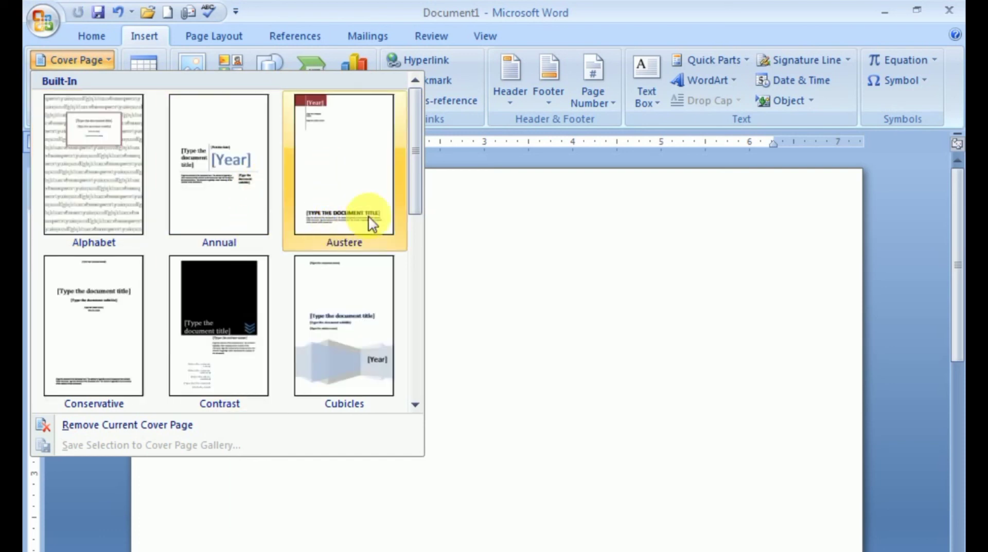
pyautogui.moveTo(418, 177); pyautogui.dragTo(413, 236)
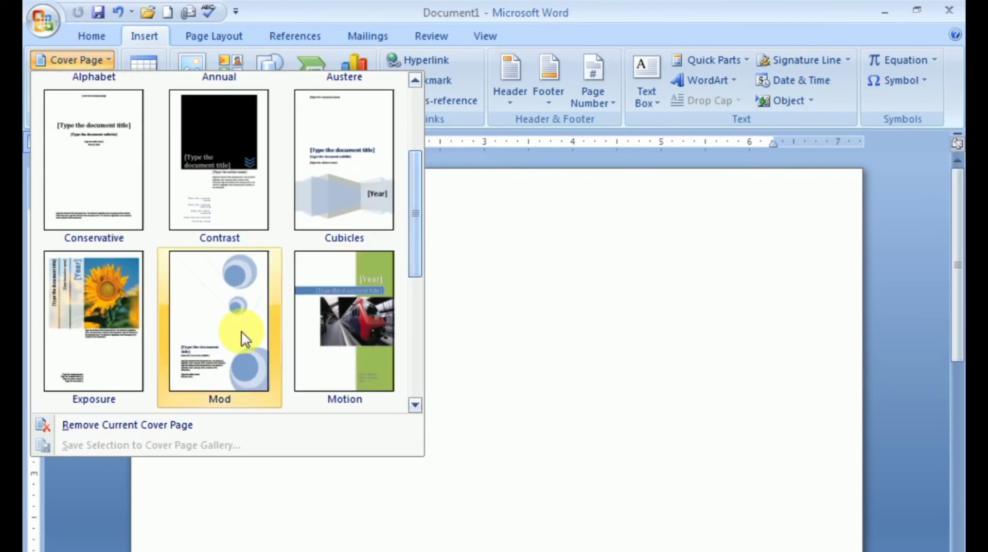
pyautogui.click(370, 330)
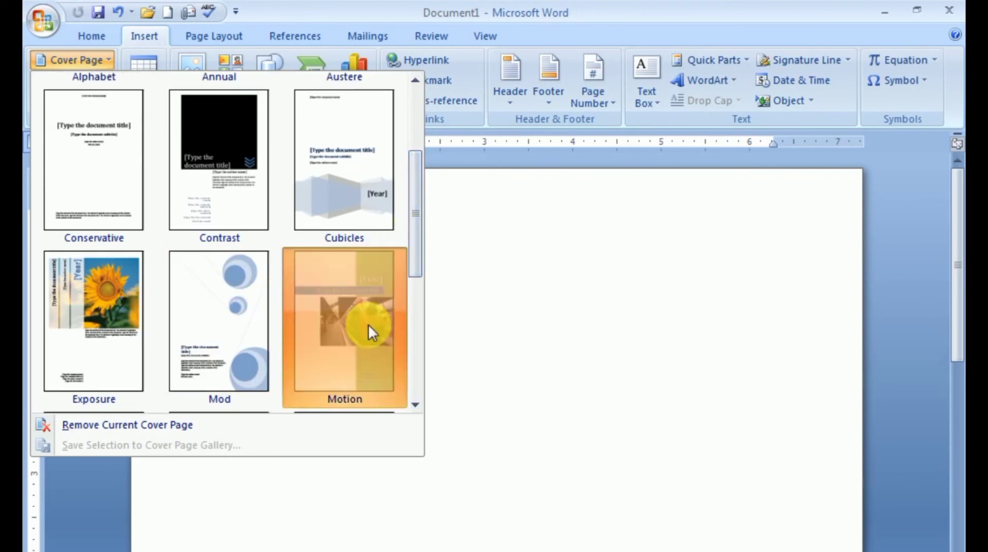
pyautogui.scroll(-3, 659, 401)
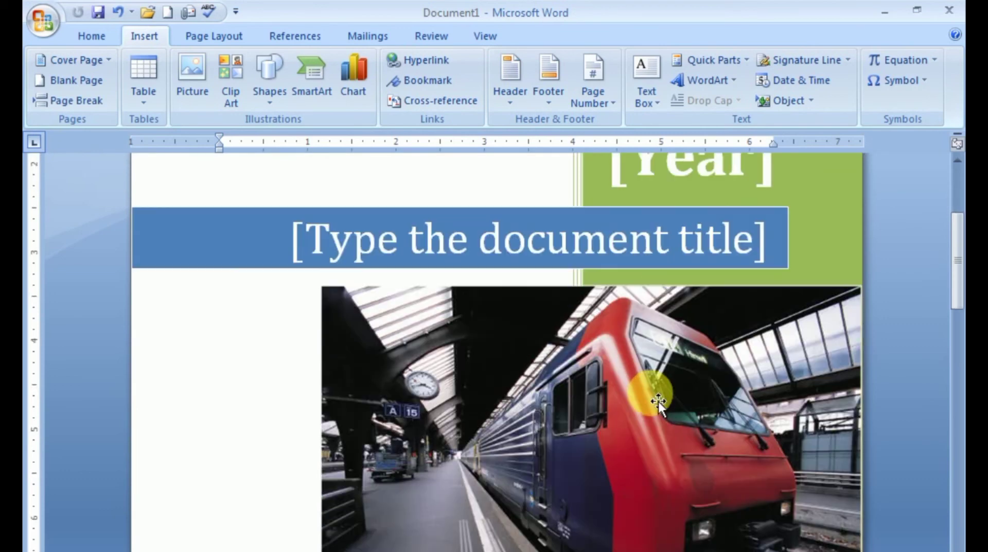
pyautogui.scroll(-6, 660, 401)
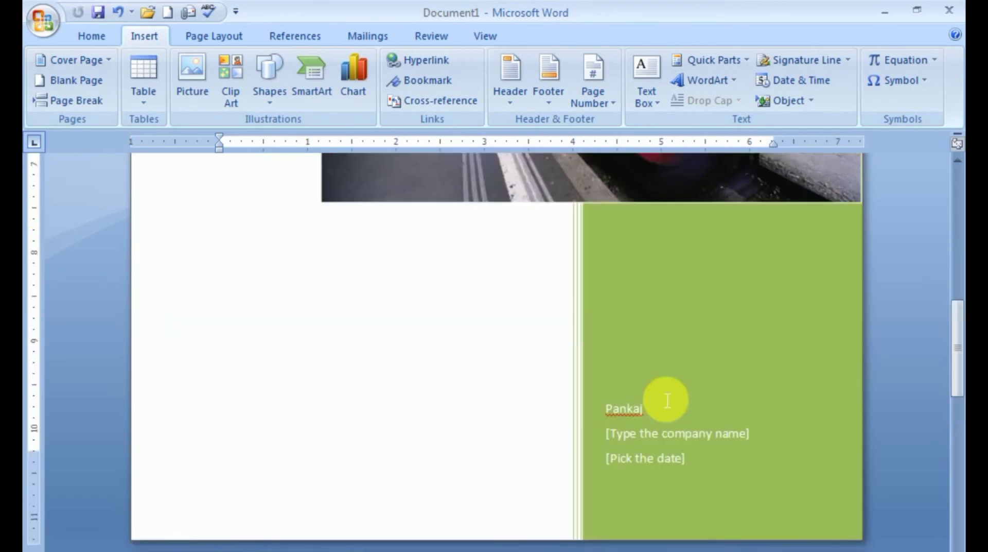
# Look over the cover page's title and year placeholders and its drawing format tools, and undo the cover page insertion
pyautogui.scroll(9, 664, 391)
pyautogui.click(622, 208)
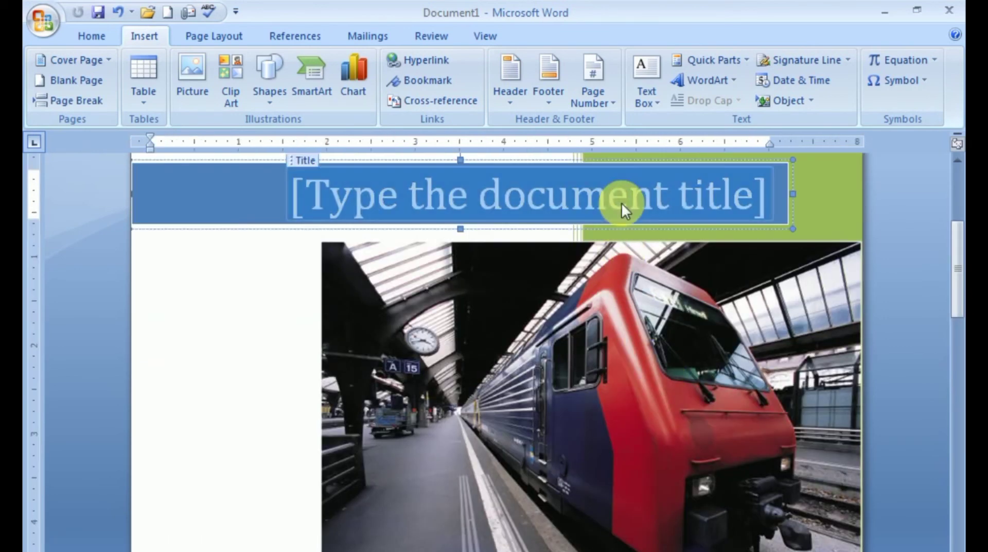
pyautogui.scroll(4, 639, 269)
pyautogui.click(662, 376)
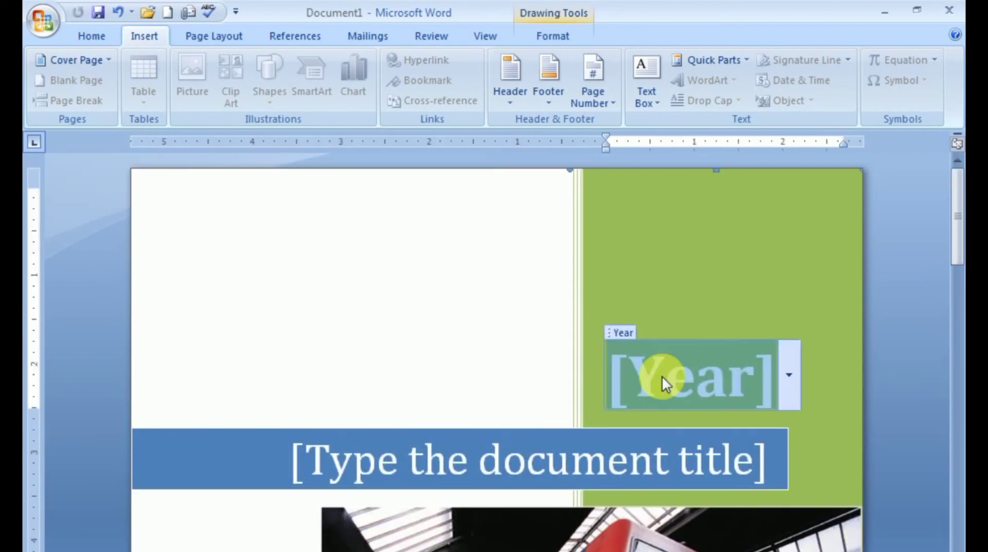
pyautogui.scroll(-3, 736, 381)
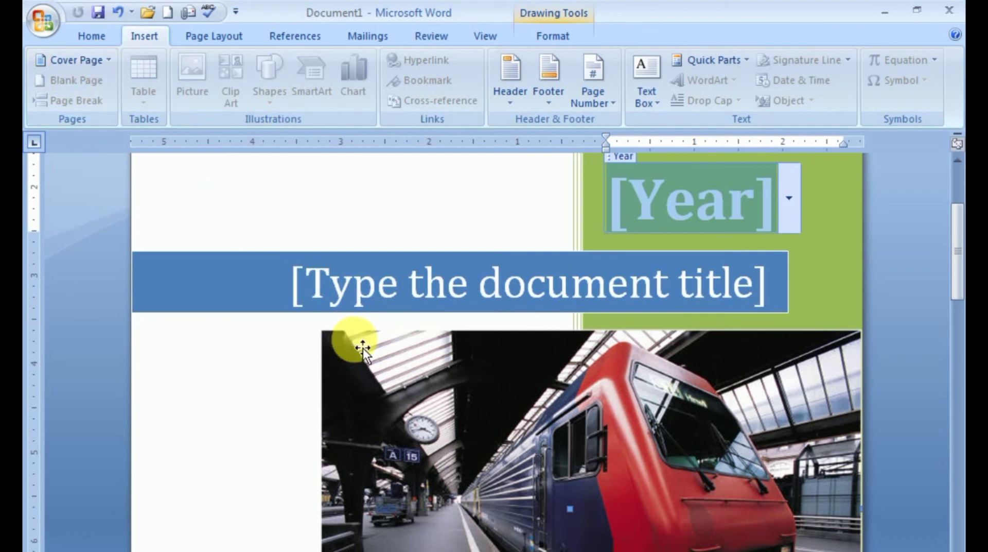
pyautogui.click(556, 36)
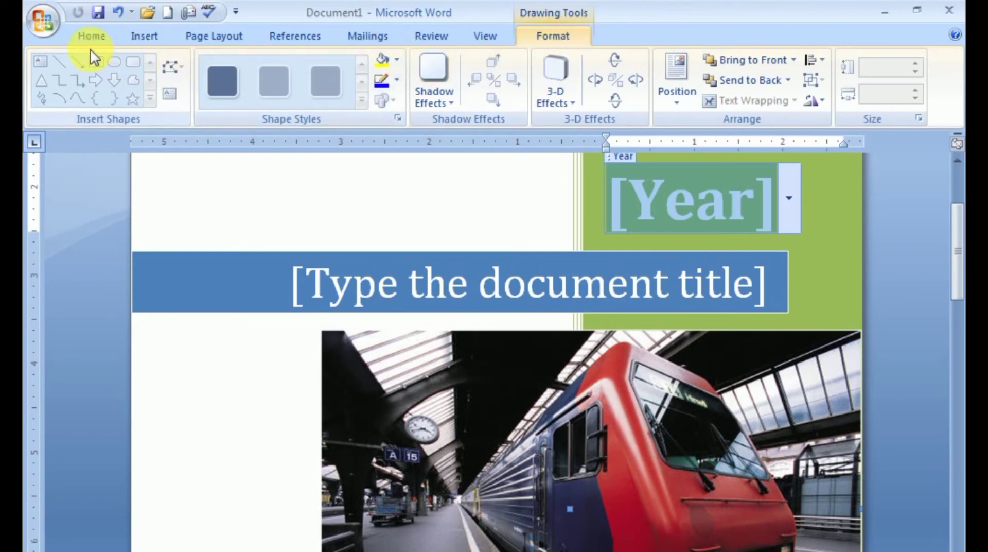
pyautogui.click(149, 35)
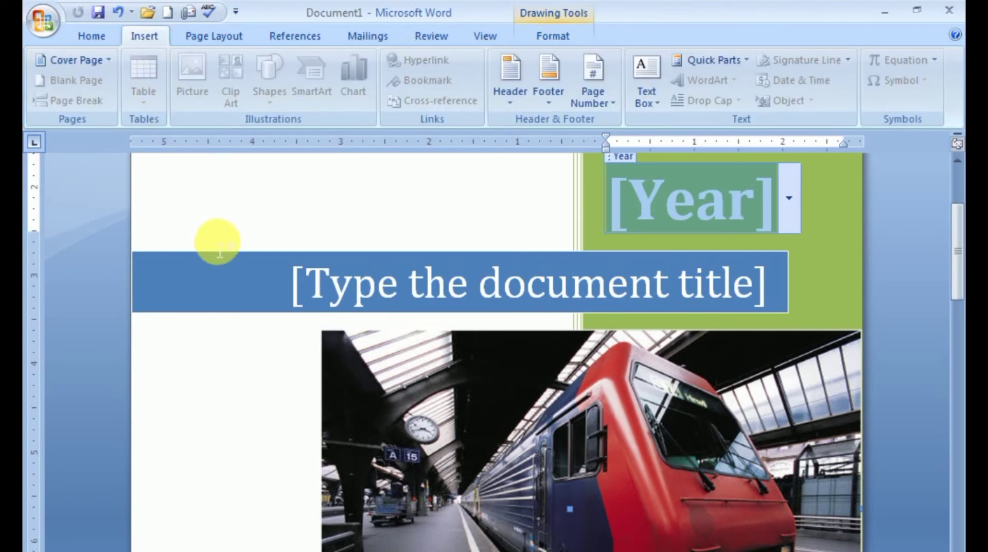
pyautogui.hotkey('ctrl', 'z')
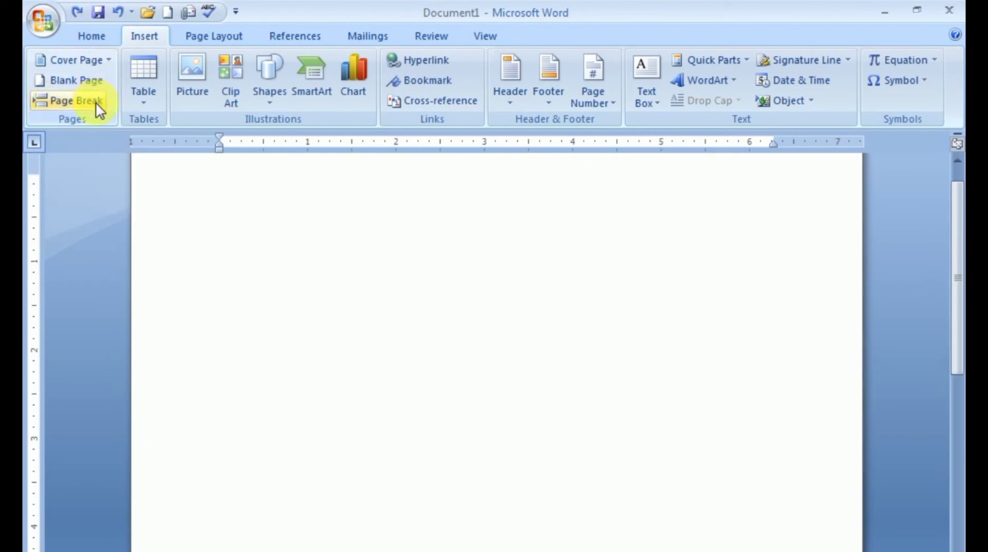
# Preview table sizes in the table grid without inserting a table
pyautogui.click(149, 103)
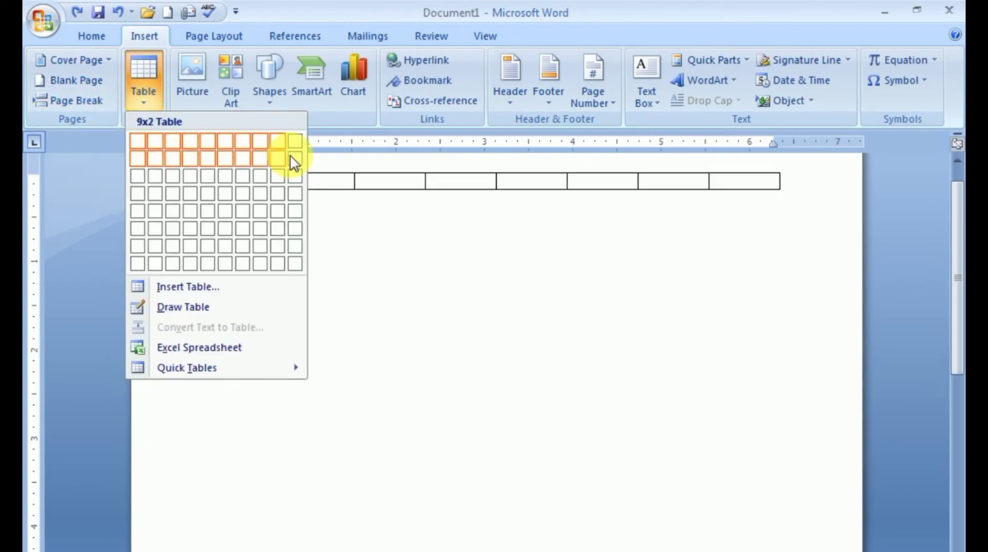
pyautogui.click(267, 7)
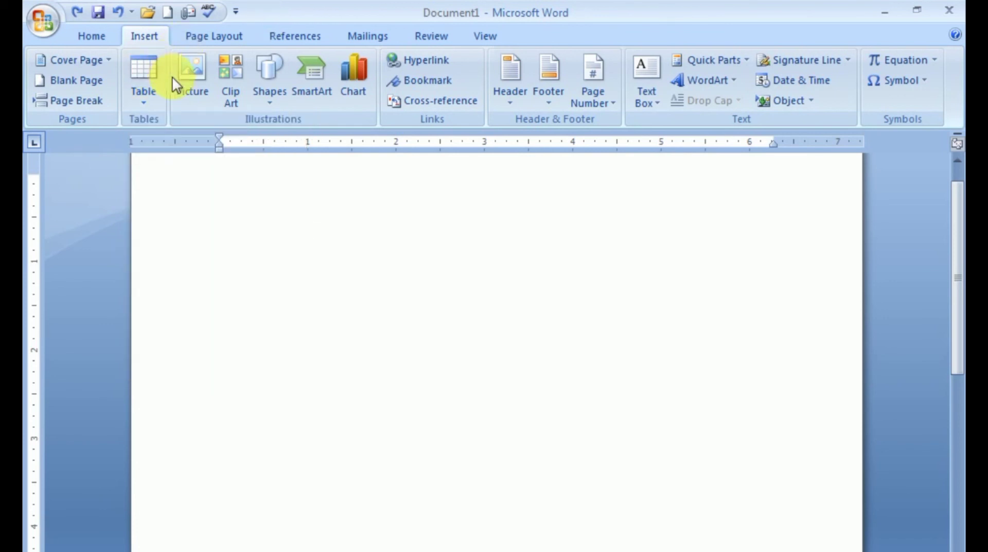
# Draw a rectangle about 1.93" high and 1.39" wide near the page's upper left, and delete it
pyautogui.click(270, 100)
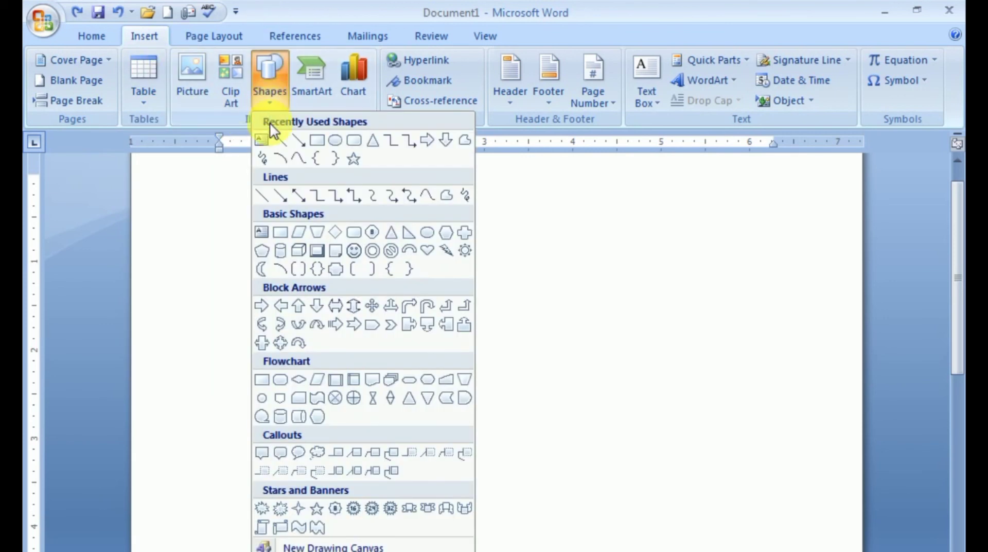
pyautogui.click(316, 140)
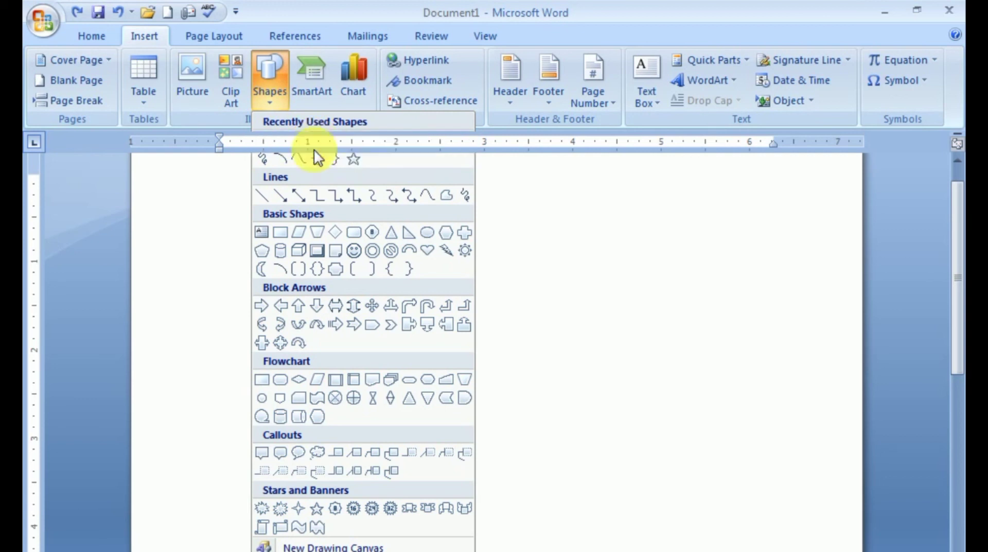
pyautogui.moveTo(266, 208)
pyautogui.mouseDown()
pyautogui.moveTo(386, 319)
pyautogui.moveTo(389, 378)
pyautogui.mouseUp()
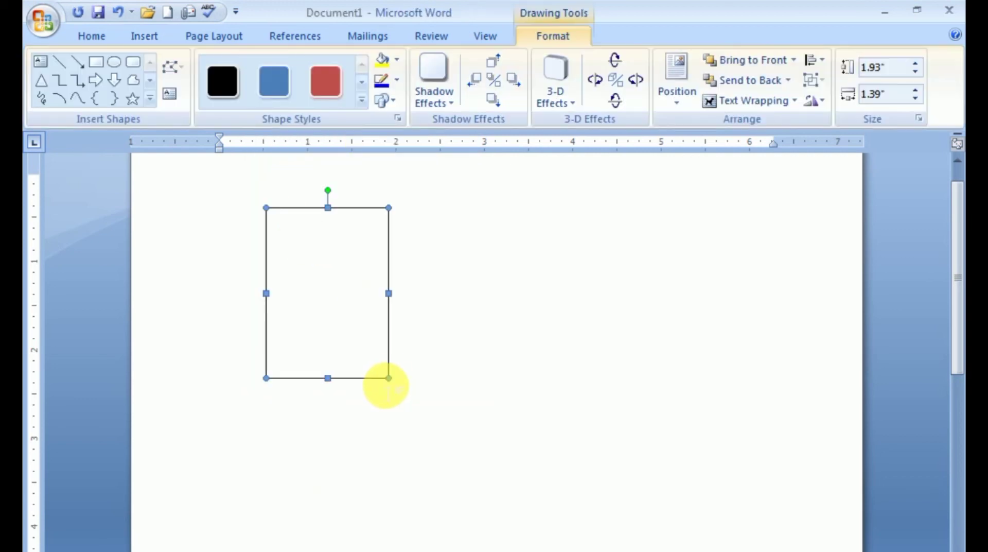
pyautogui.press('Delete')
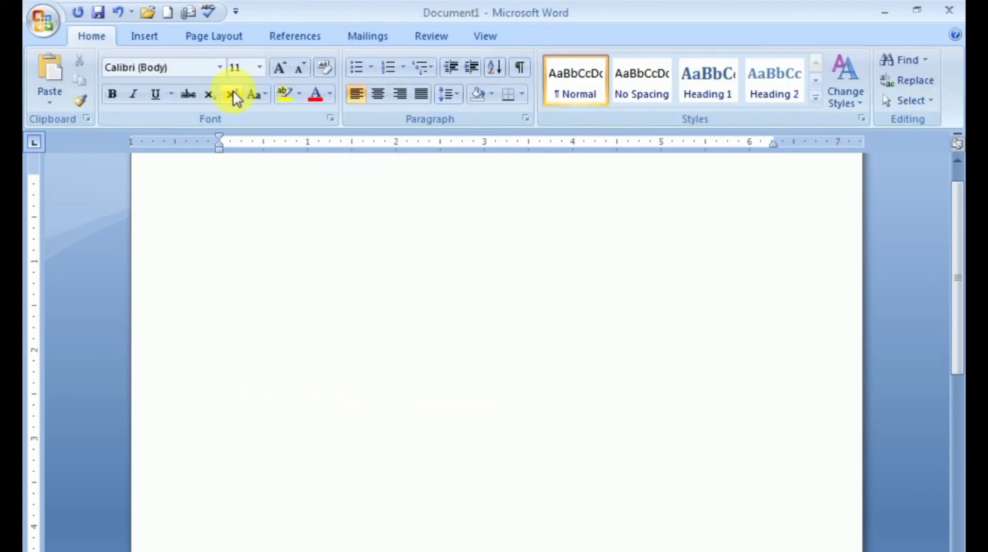
# Look through the Insert commands, including the built-in text box and WordArt galleries, without inserting anything
pyautogui.click(149, 35)
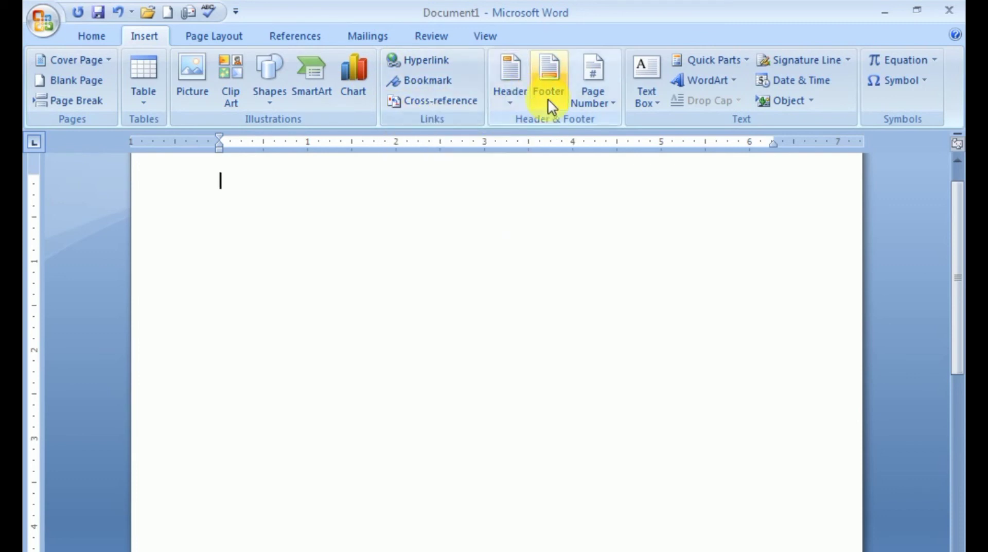
pyautogui.click(660, 101)
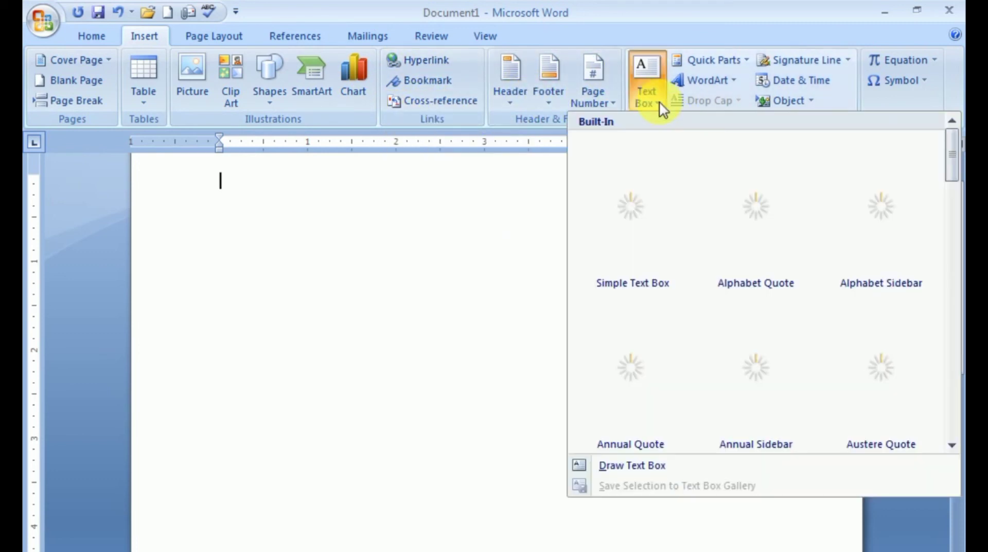
pyautogui.click(721, 77)
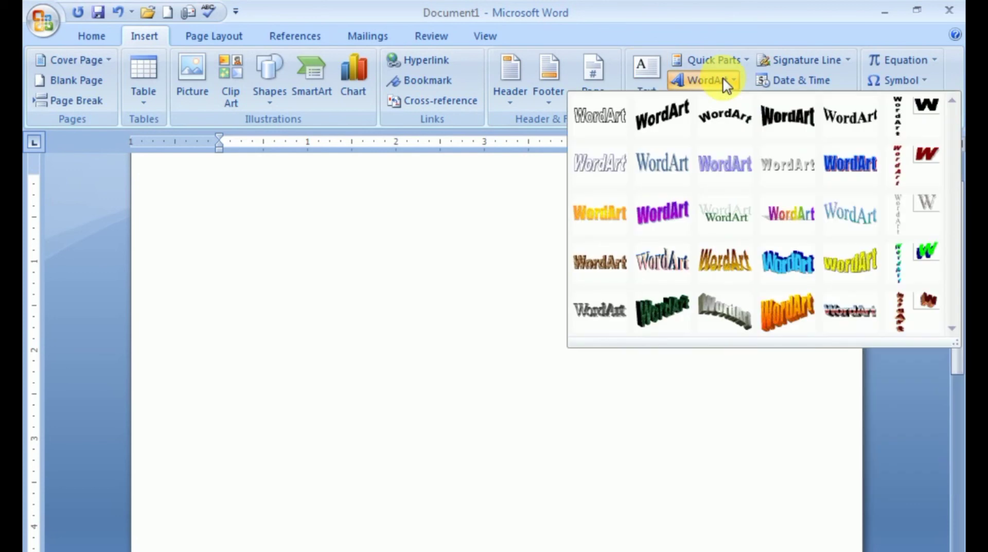
pyautogui.click(818, 10)
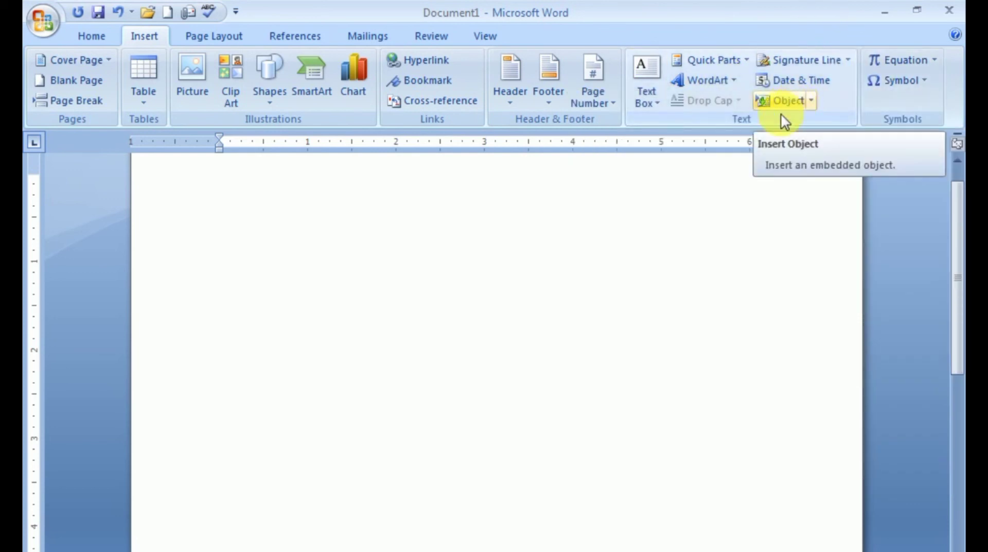
pyautogui.click(214, 33)
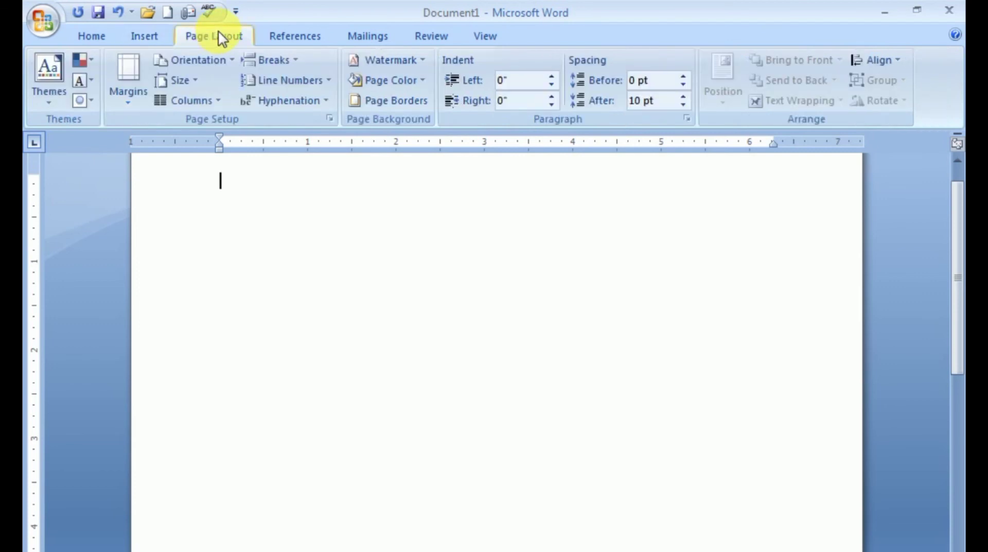
pyautogui.click(146, 40)
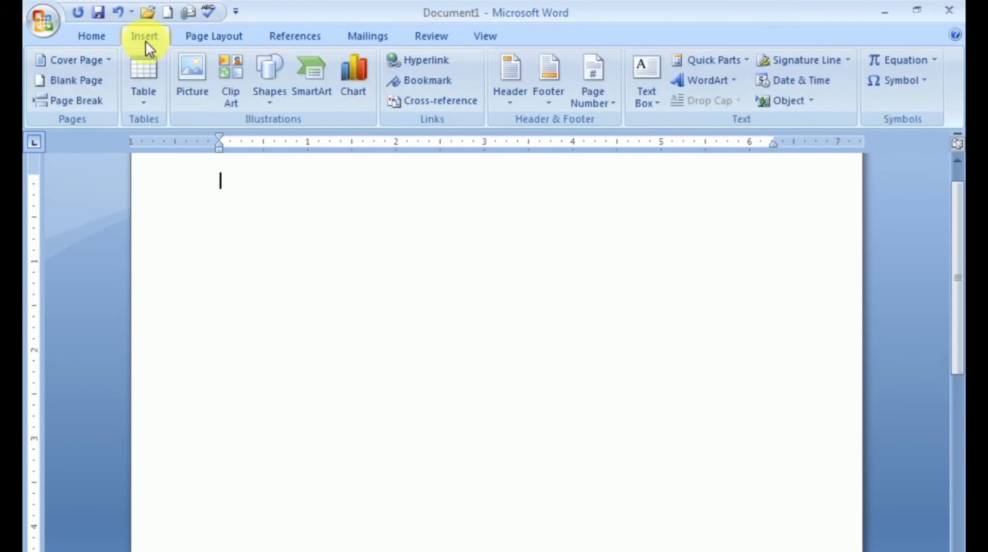
pyautogui.click(182, 102)
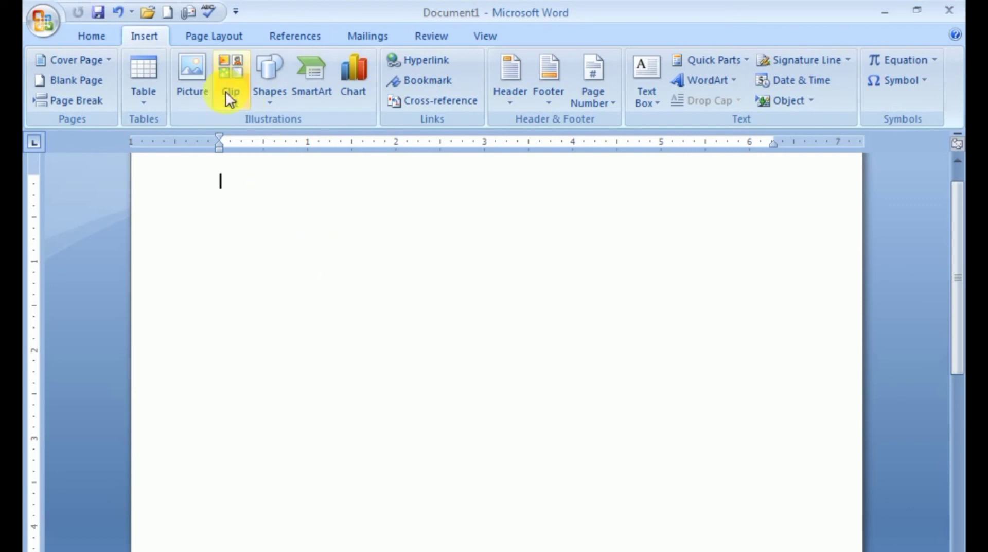
# Examine the command groups of Page Layout, References, Mailings, Review, View and Home, ending with Page Layout
pyautogui.click(221, 38)
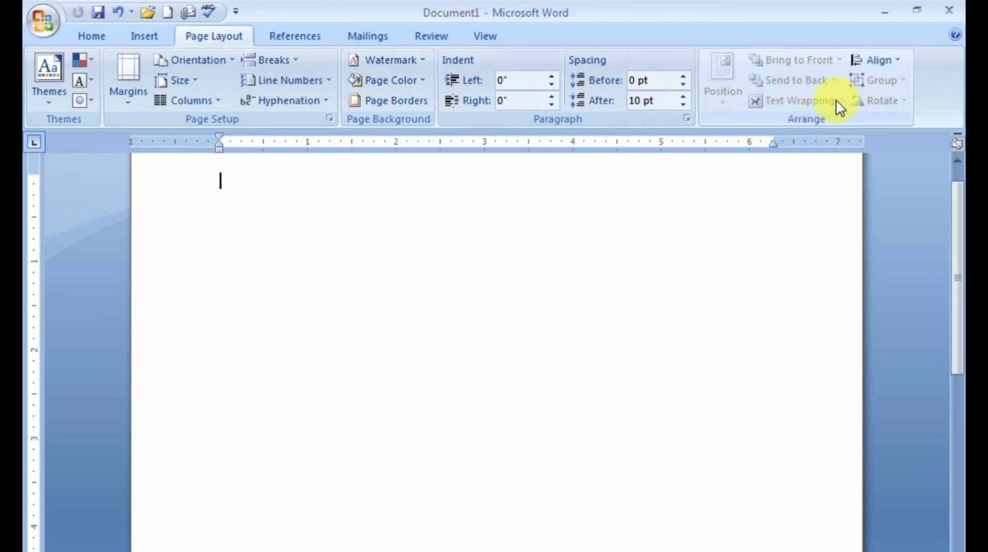
pyautogui.click(300, 34)
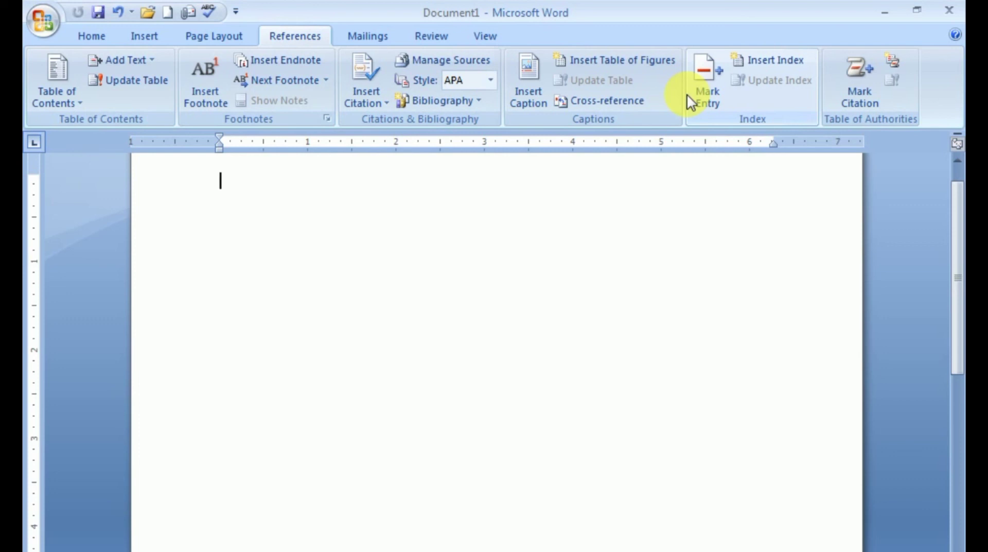
pyautogui.click(368, 41)
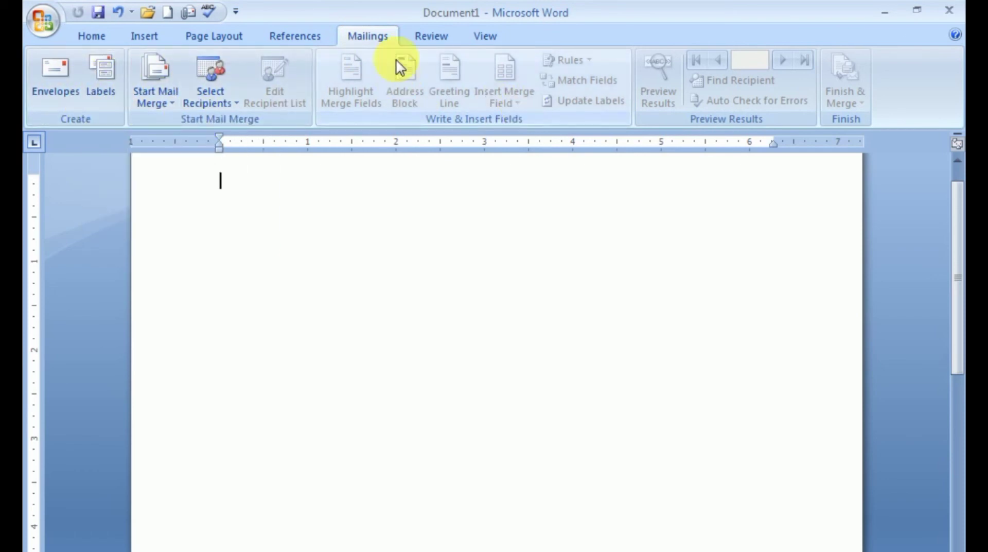
pyautogui.click(428, 41)
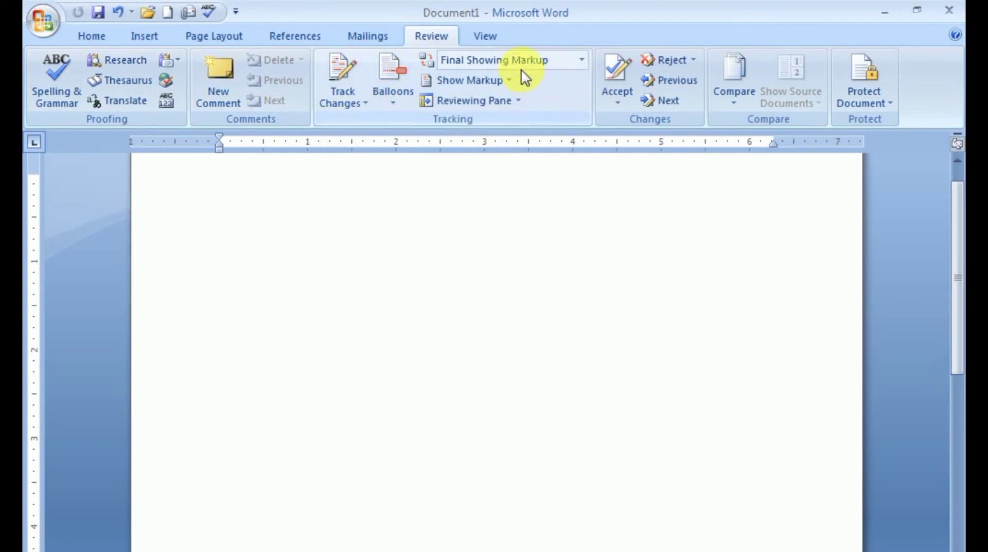
pyautogui.click(485, 37)
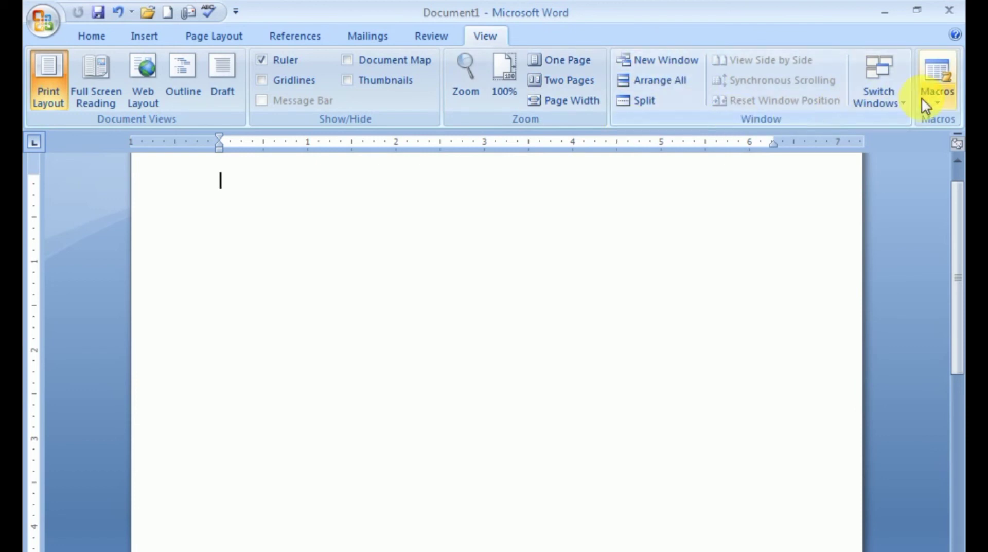
pyautogui.click(94, 34)
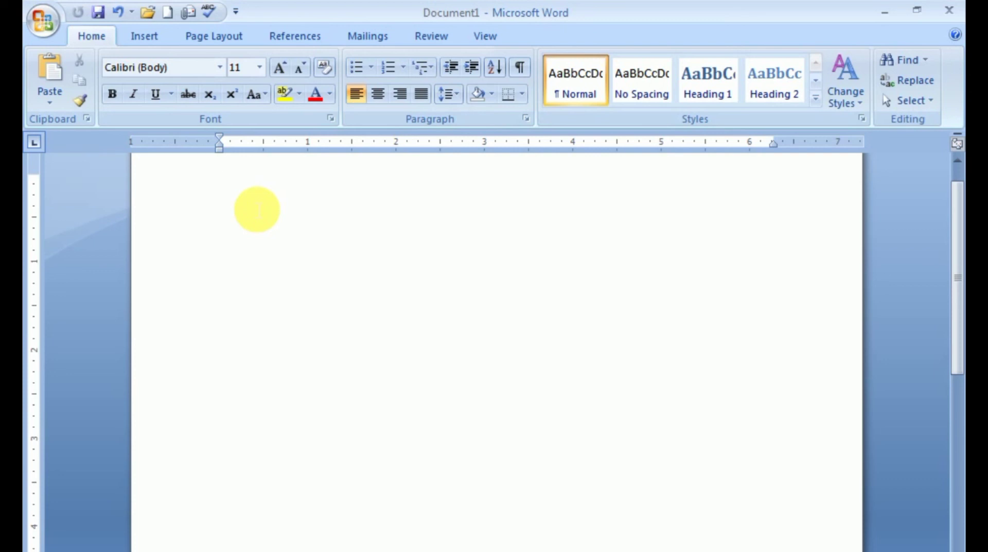
pyautogui.scroll(1, 262, 197)
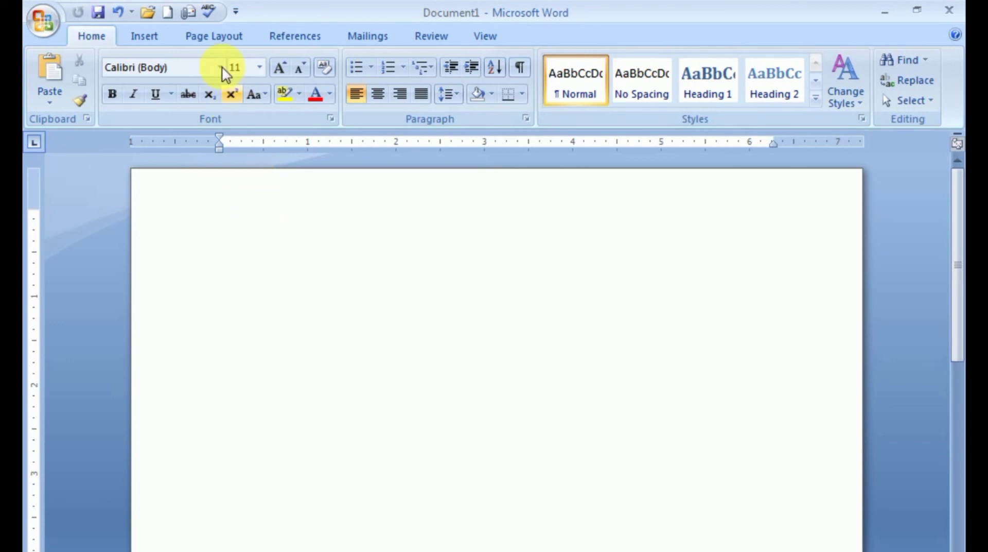
pyautogui.click(218, 36)
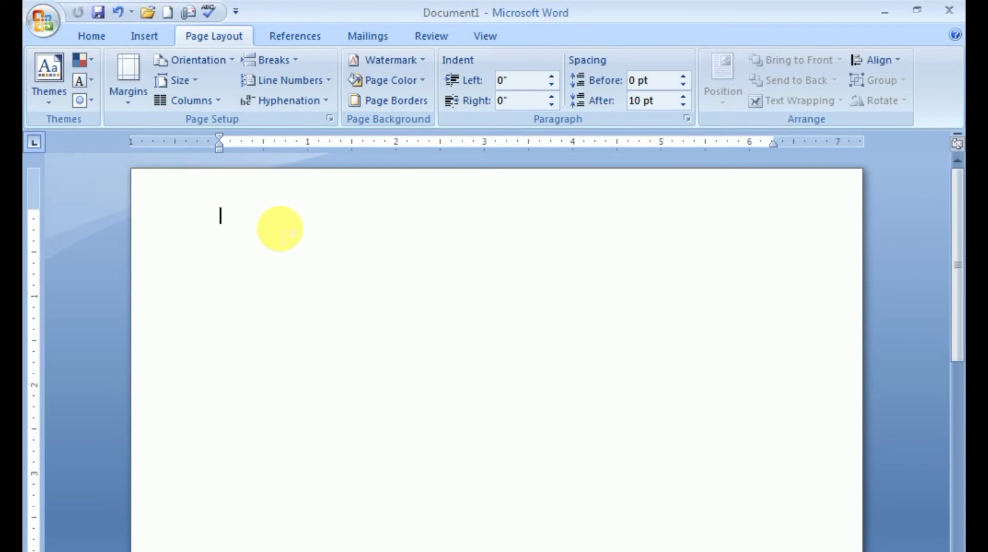
# Set the font on the empty line to Arial, and change it to Times New Roman
pyautogui.click(100, 36)
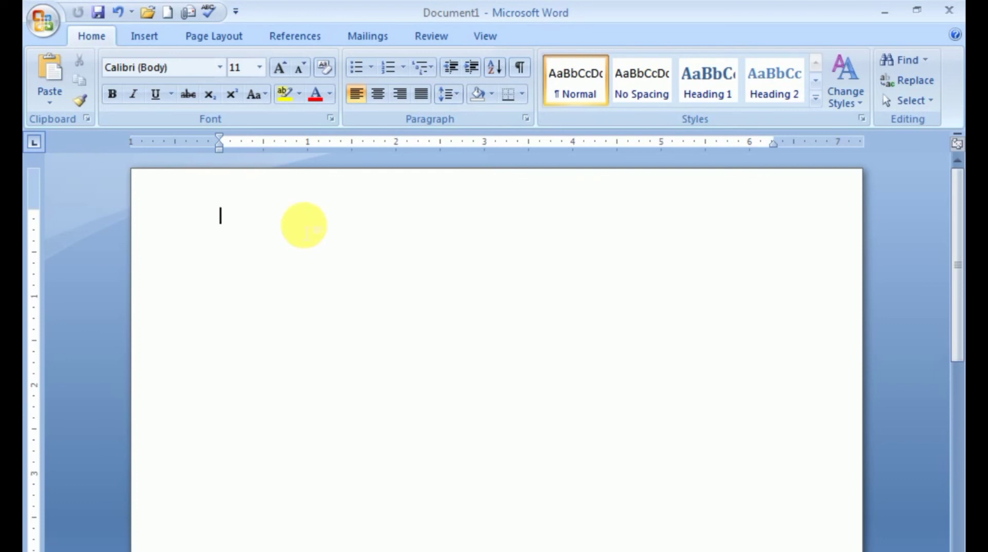
pyautogui.click(191, 69)
pyautogui.write('Arial')
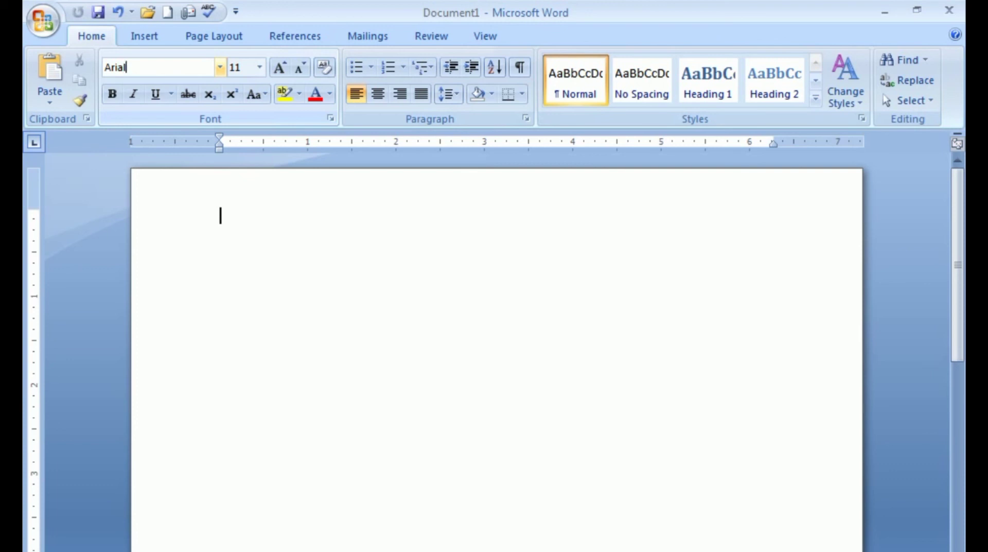
pyautogui.press('Return')
pyautogui.click(159, 72)
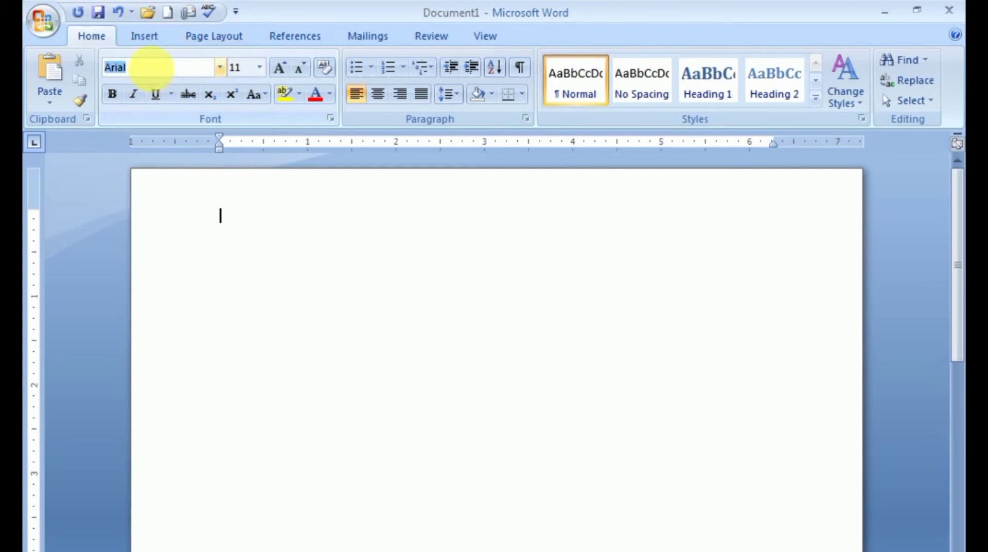
pyautogui.write('Times New Roman')
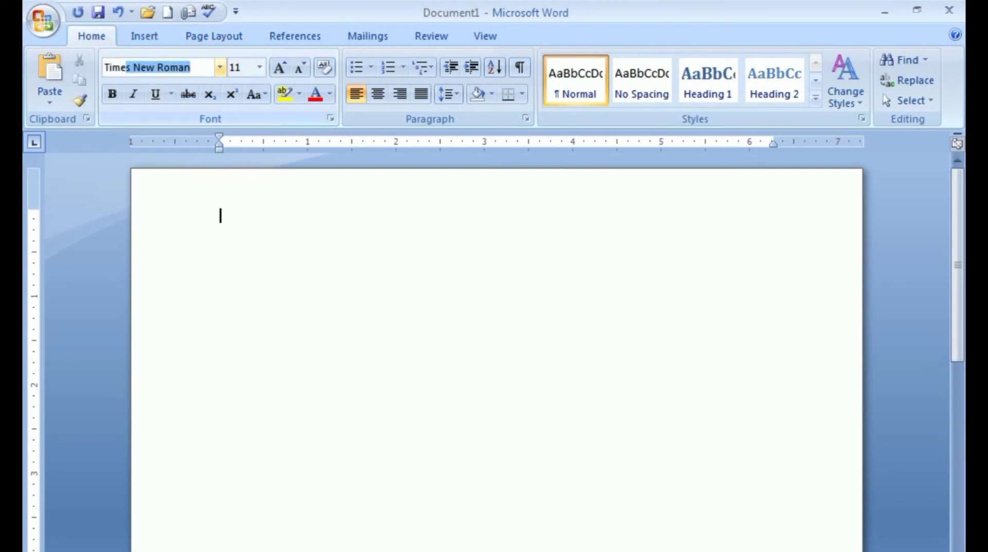
pyautogui.press('Return')
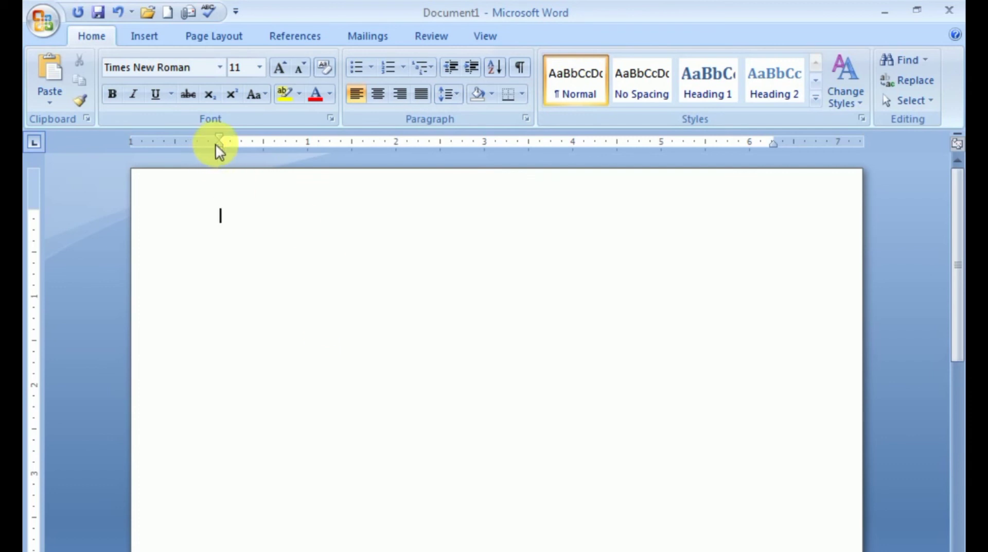
# Extend the paragraph's left indent about half an inch into the margin, and test it with "Nfgfjjhg hfkhh", deleting that text
pyautogui.moveTo(218, 150); pyautogui.dragTo(170, 164)
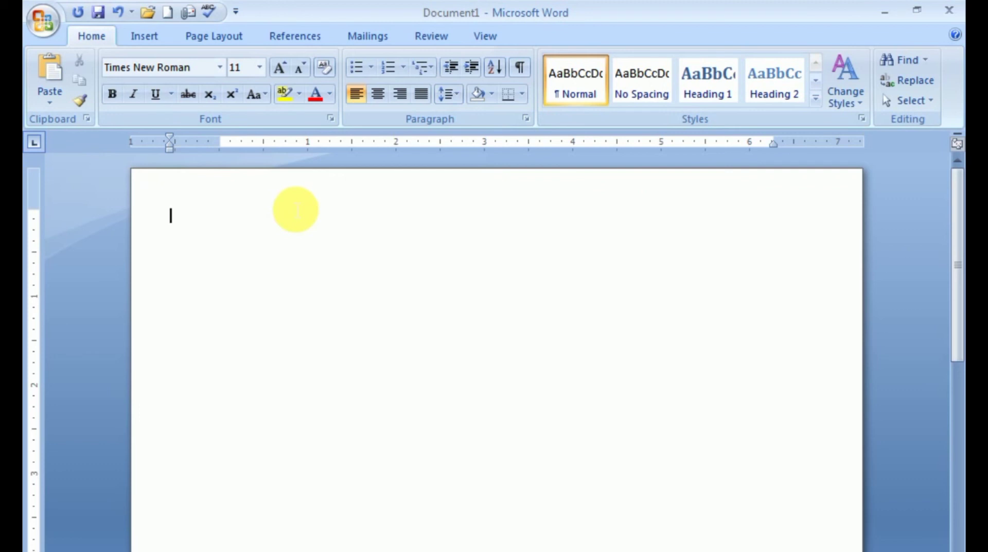
pyautogui.write('nfgfjjhg hfkhh')
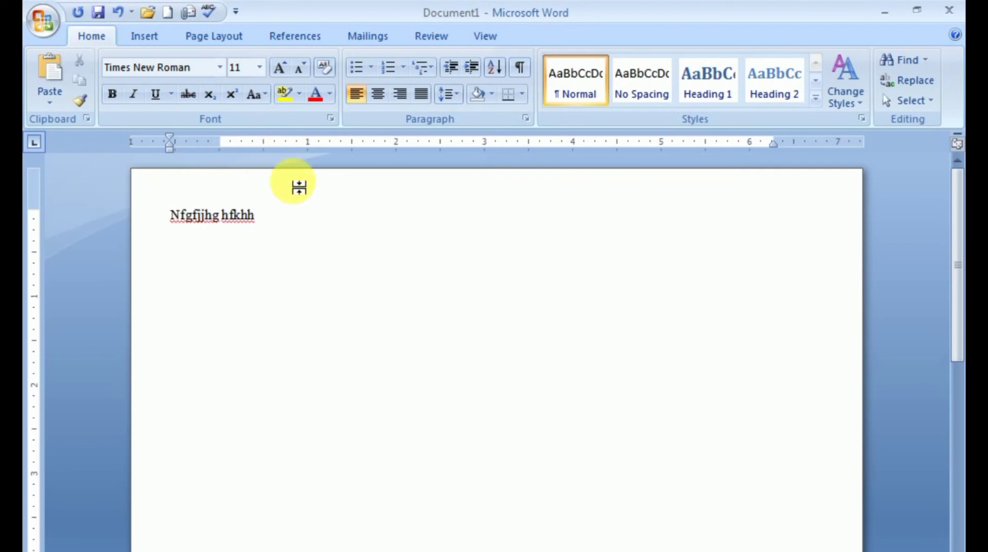
pyautogui.moveTo(281, 220); pyautogui.dragTo(171, 220)
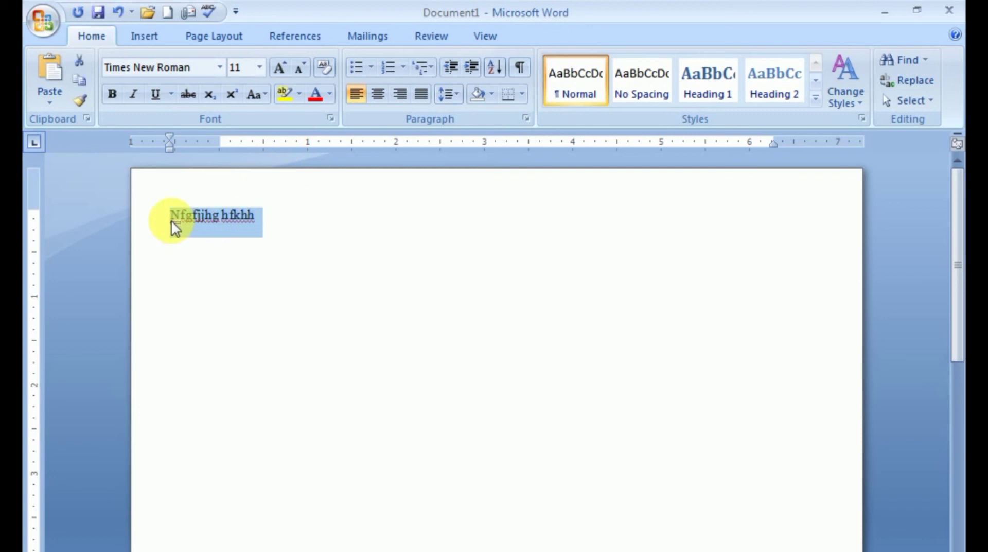
pyautogui.press('BackSpace')
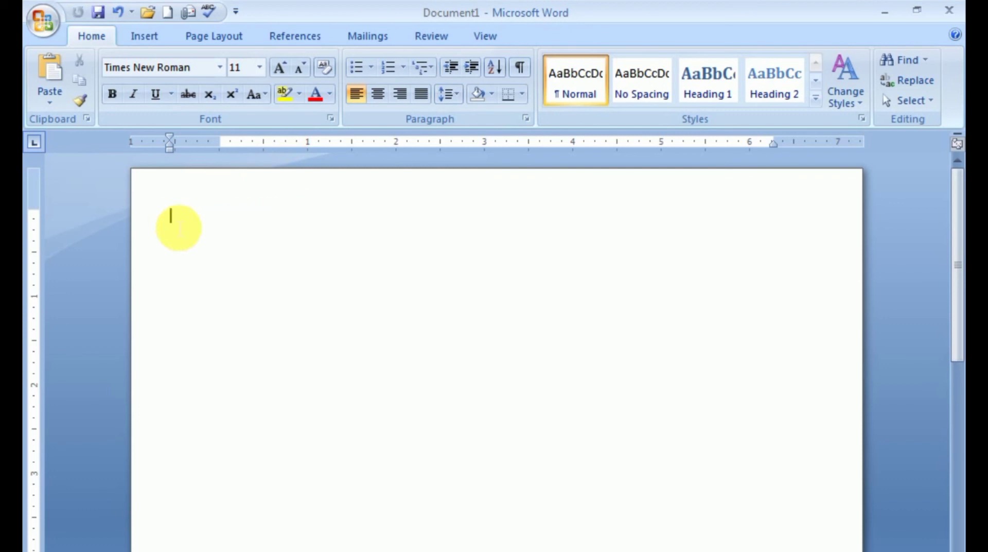